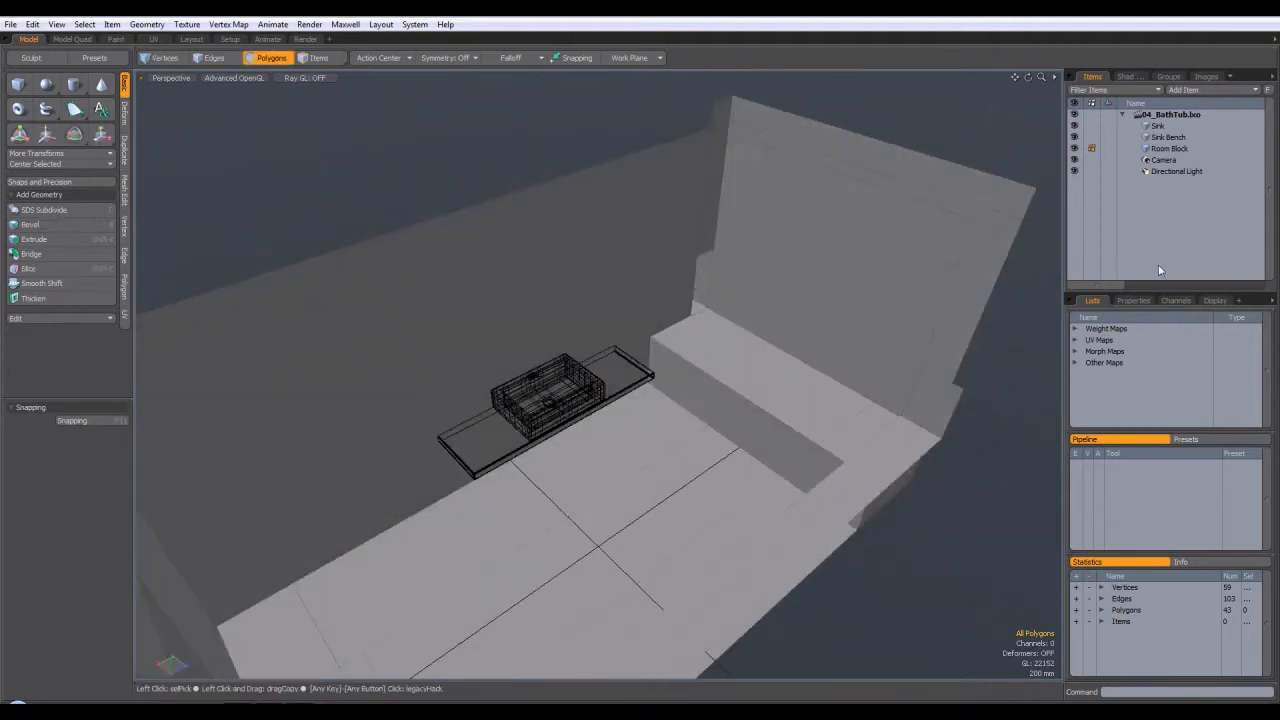
Select the top face and thin rim faces of the raised bath block in the Room Block item.
left_click(1170, 149)
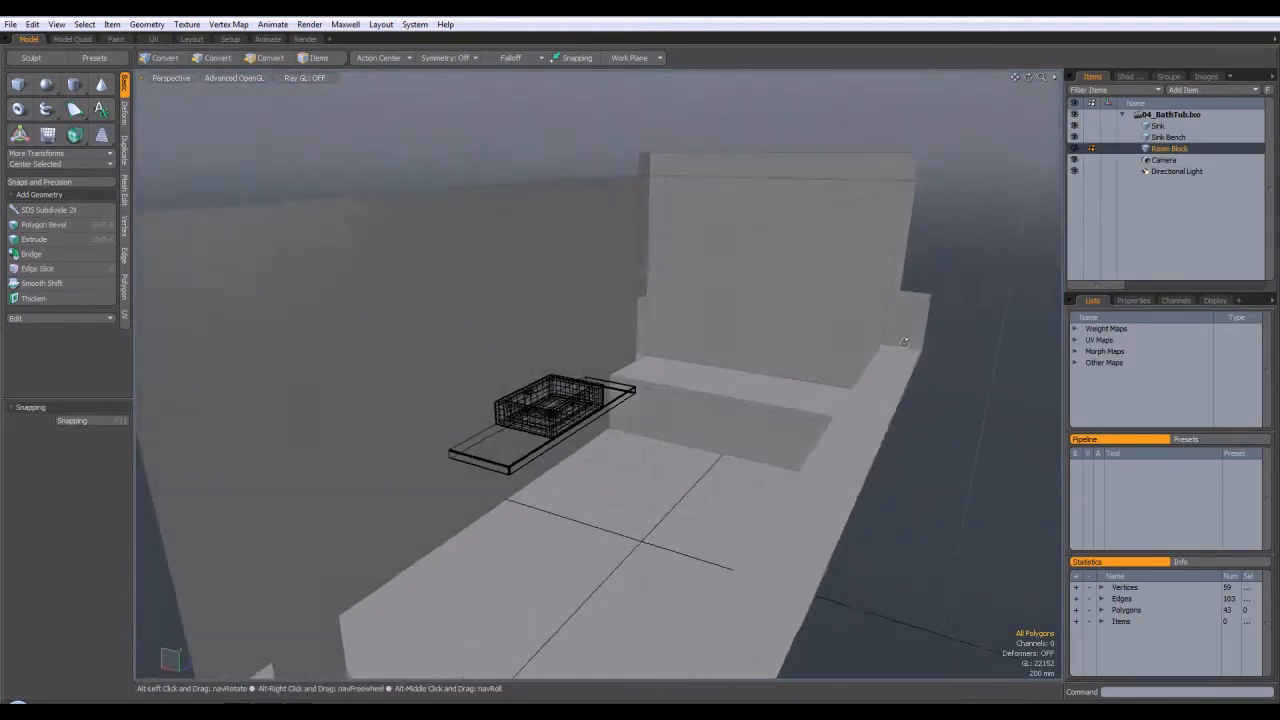
double_click(756, 397)
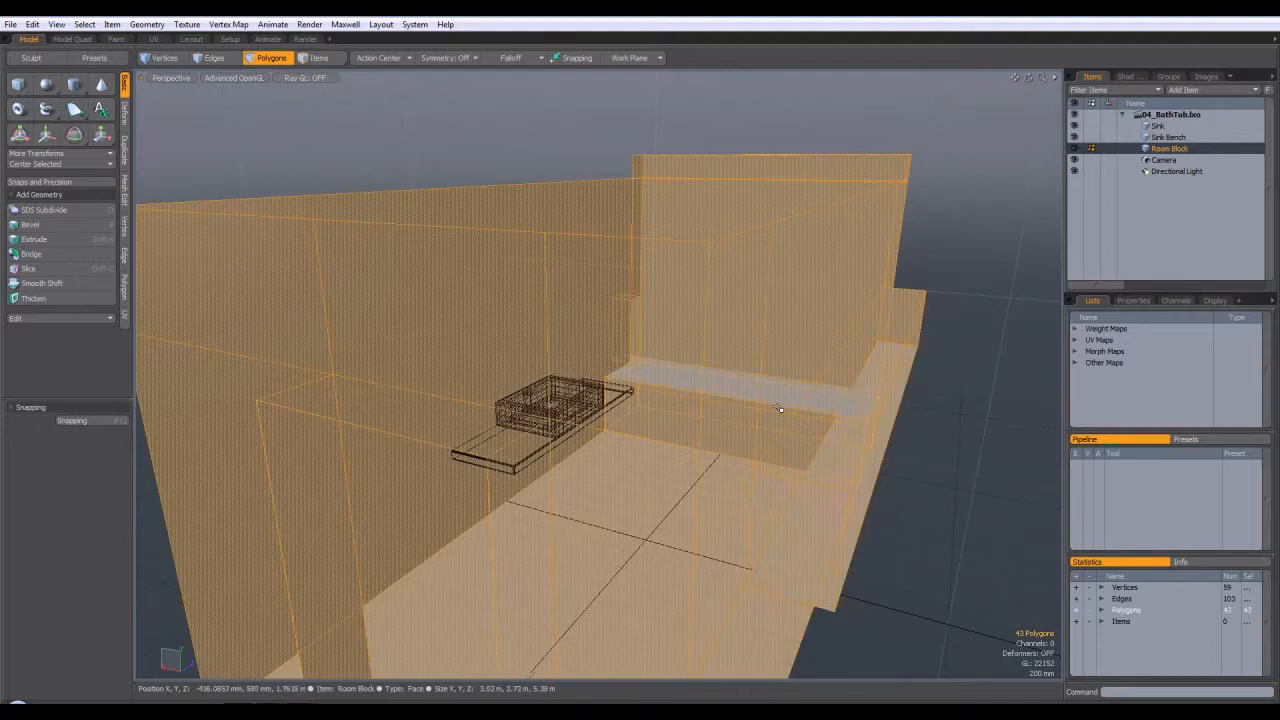
left_click(976, 404)
left_click_drag(976, 404, 615, 429, "alt")
left_click(790, 366)
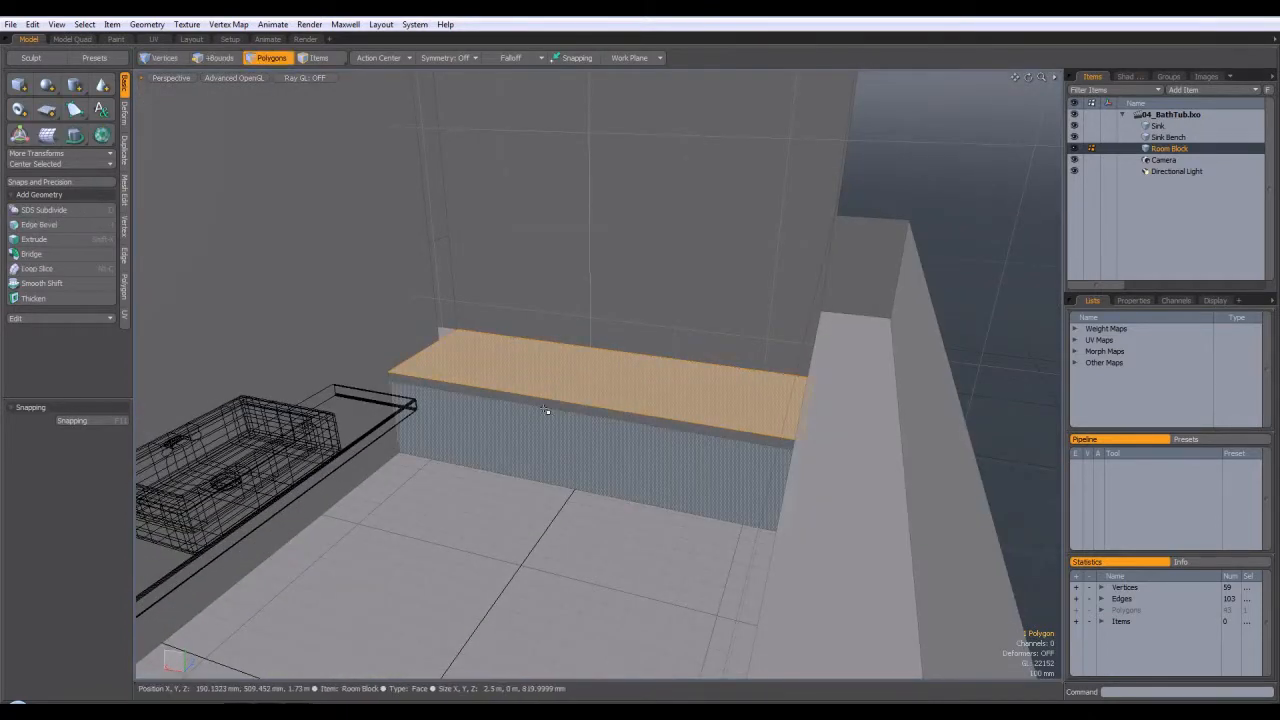
left_click_drag(601, 354, 576, 392, "alt")
left_click(574, 401, "shift")
left_click_drag(523, 343, 817, 406, "alt")
left_click_drag(690, 389, 828, 366, "alt")
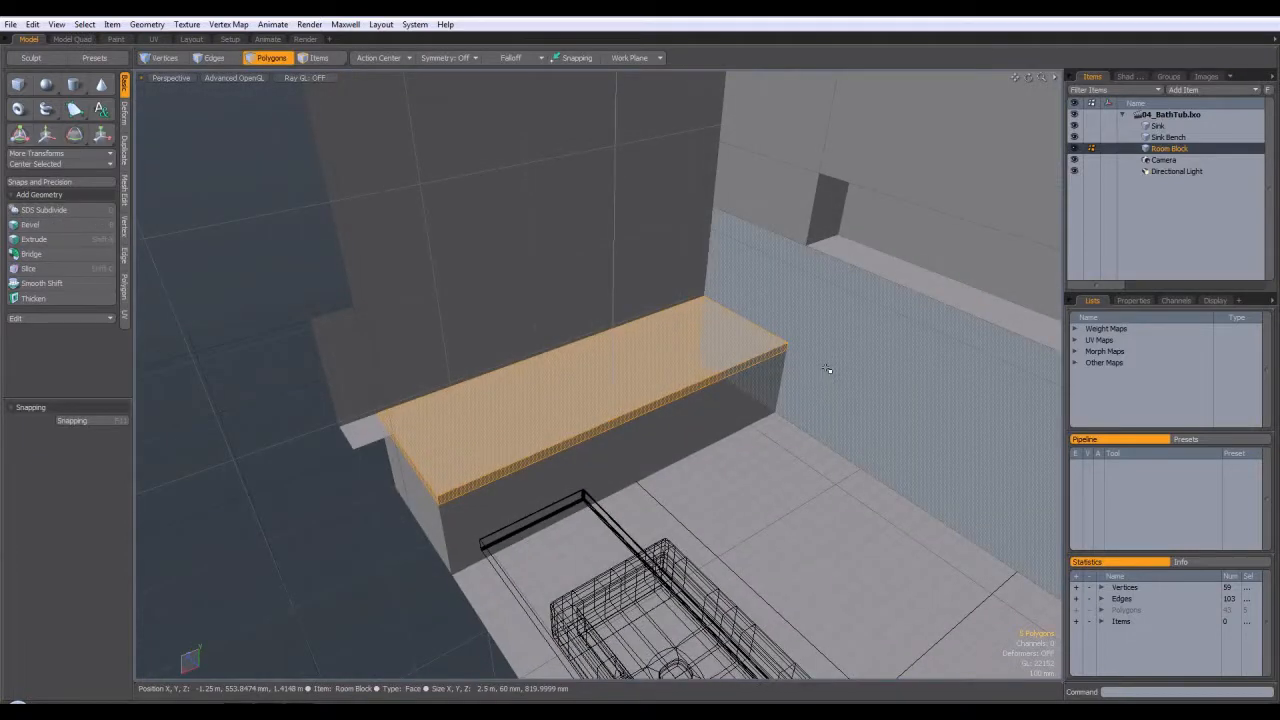
Add a mesh item named Bath and paste the copied slab polygons into it.
left_click(1185, 90)
left_click(1186, 123)
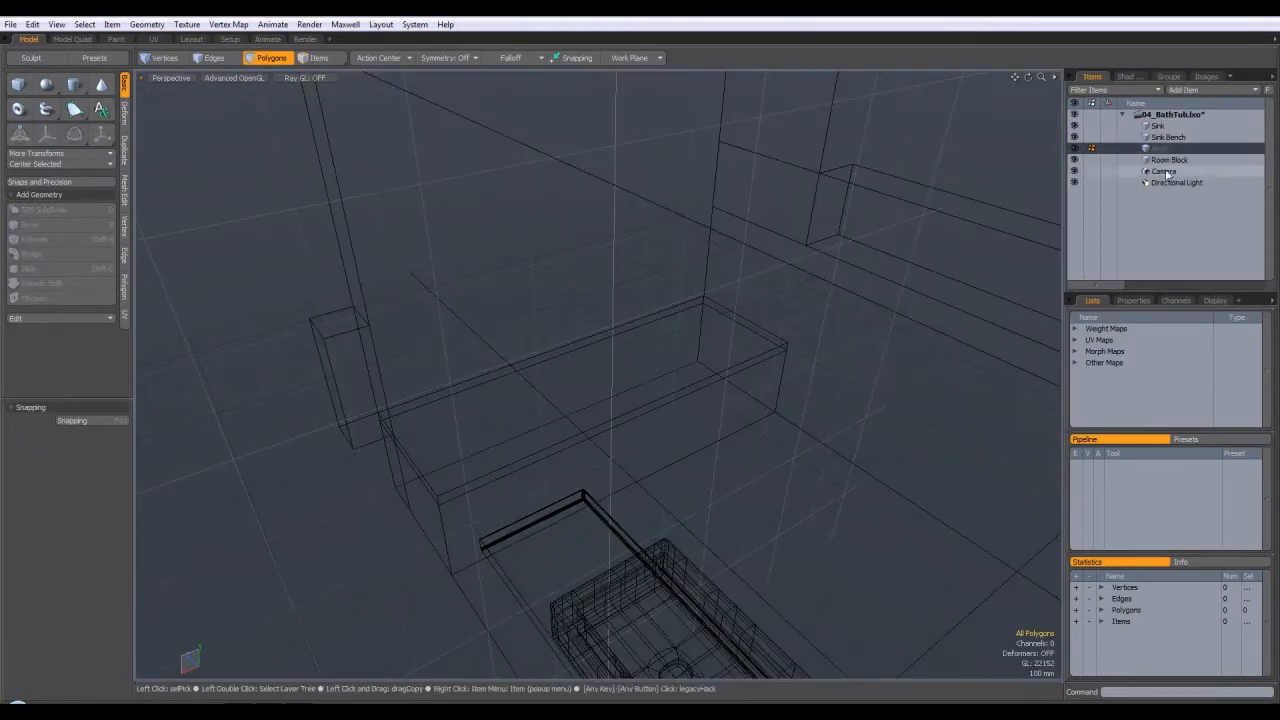
double_click(1169, 150)
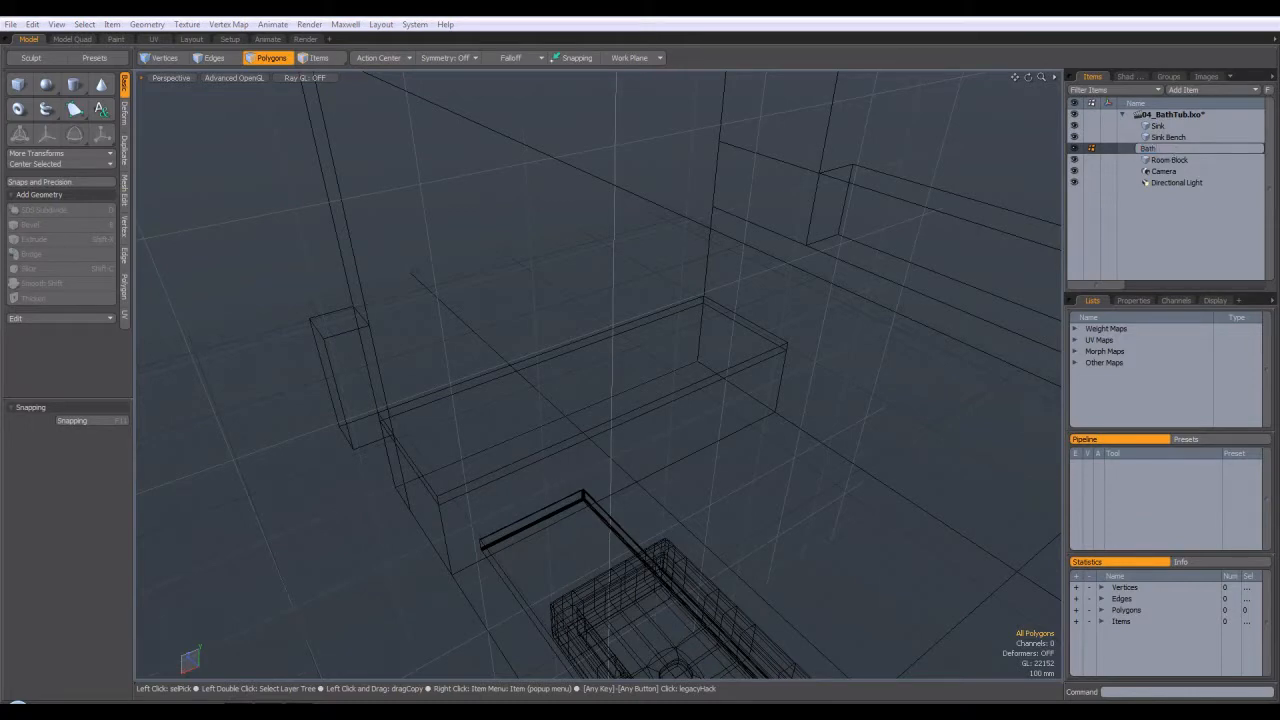
type("Bath")
key("Return")
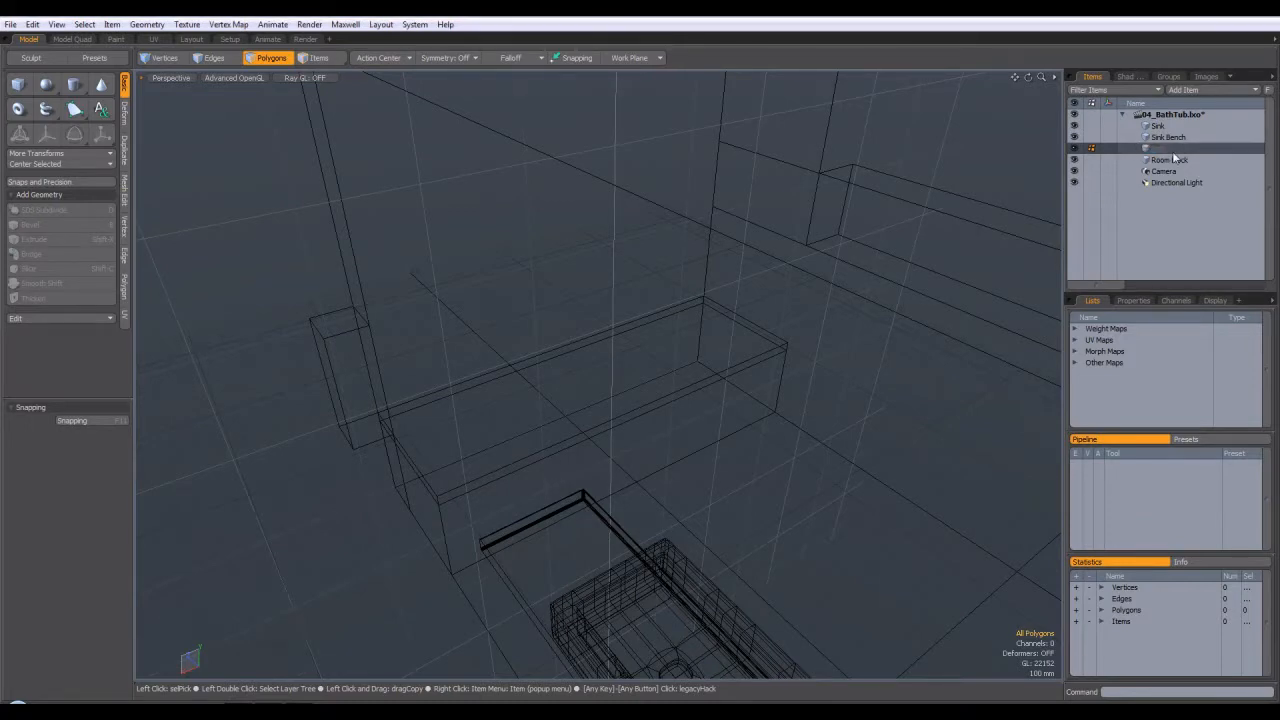
key("ctrl+v")
Delete the bath slab's top and rim polygons from the Room Block item.
left_click(1172, 160)
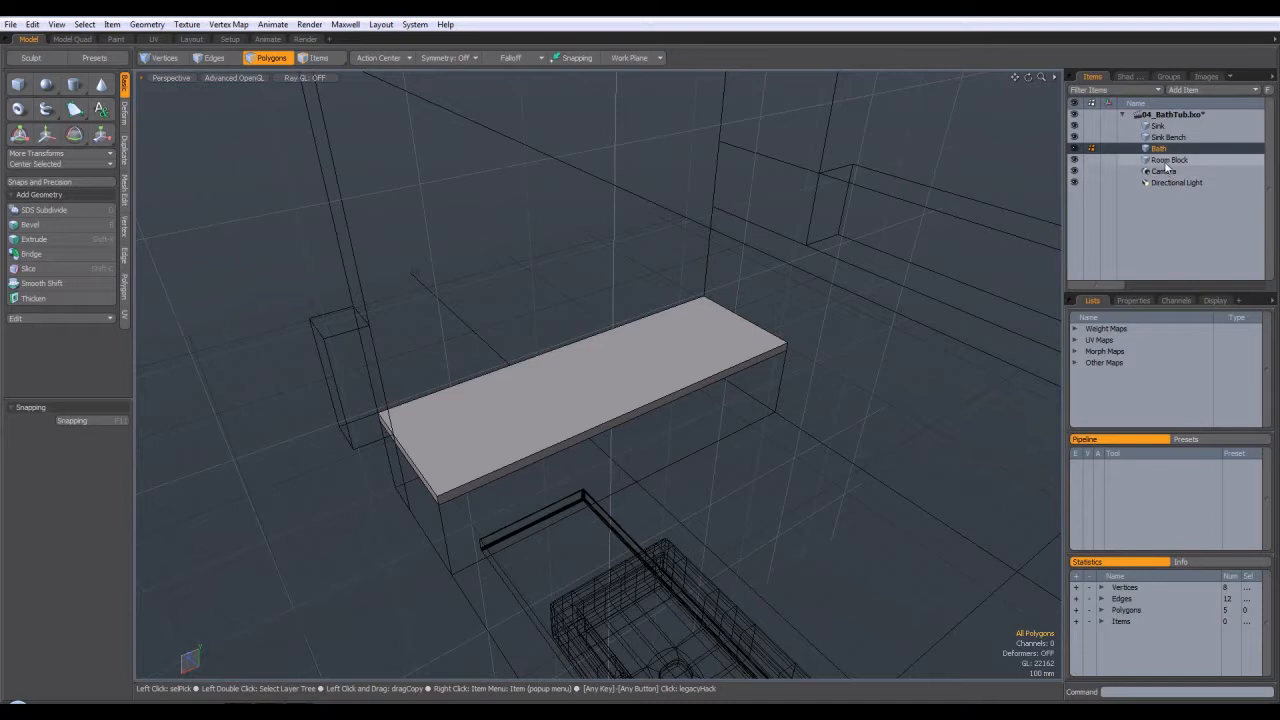
mouse_move(720, 430)
left_mouse_down("alt")
mouse_move(790, 442)
mouse_move(940, 382)
left_mouse_up("alt")
key("3")
left_click(487, 448)
left_click(492, 462, "shift")
left_click(546, 458, "shift")
left_click_drag(556, 480, 735, 406, "alt")
left_click(657, 423, "shift")
left_click_drag(595, 450, 900, 400, "alt")
key("Delete")
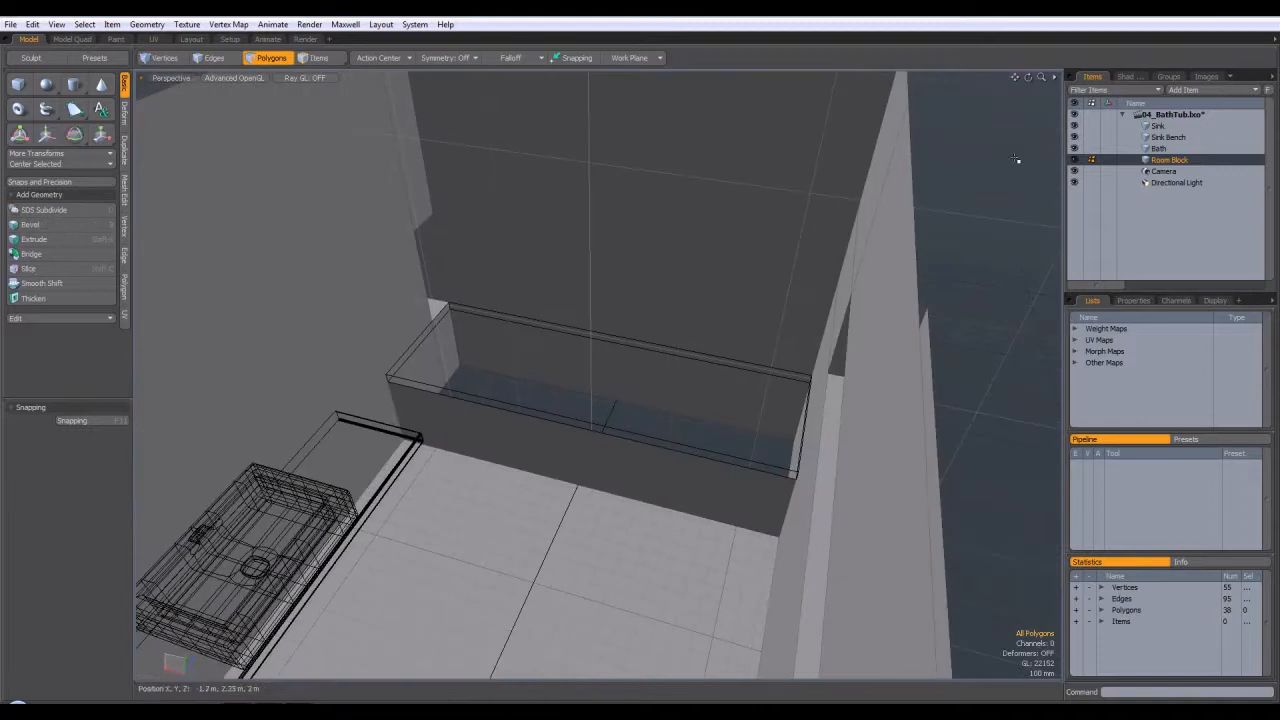
Examine the Bath slab and the opened Room Block separately and together from several angles.
left_click(1160, 148)
left_click_drag(738, 450, 806, 410, "alt")
left_click(1168, 160)
mouse_move(910, 320)
left_mouse_down("alt")
mouse_move(950, 352)
mouse_move(690, 430)
mouse_move(514, 449)
mouse_move(657, 434)
mouse_move(641, 419)
left_mouse_up("alt")
key("3")
left_click_drag(557, 419, 601, 427, "alt")
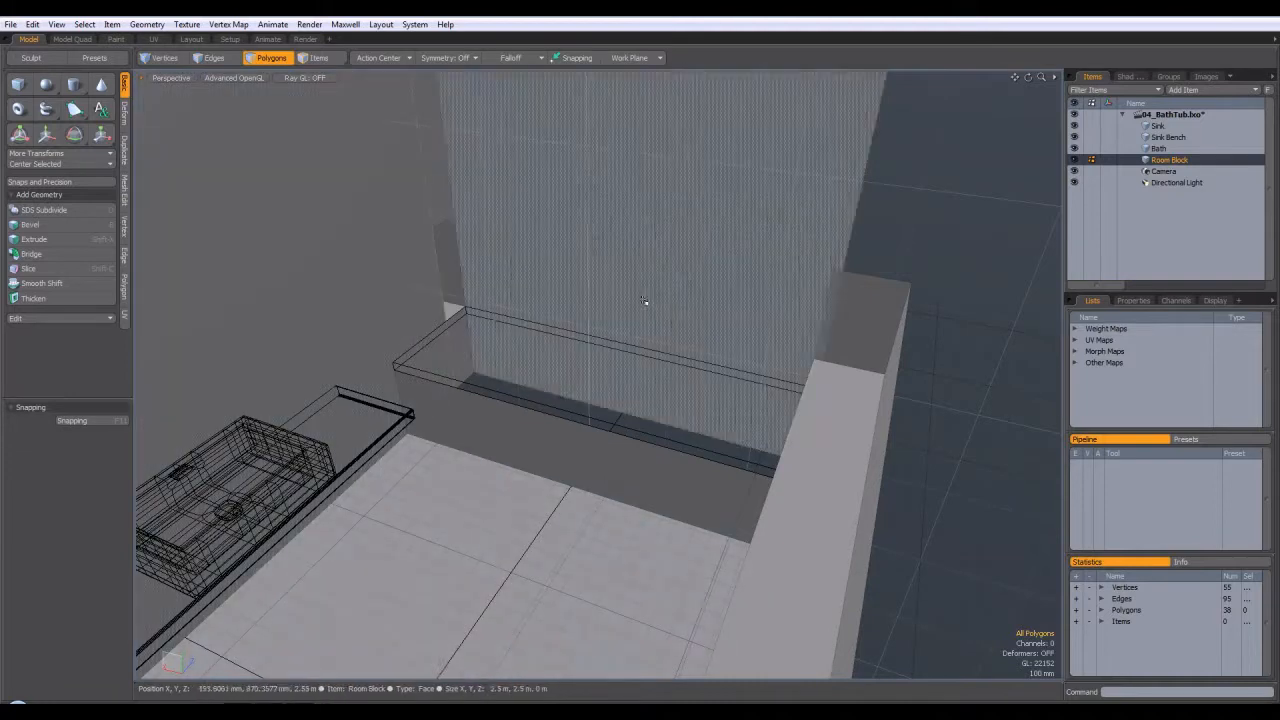
left_click(1158, 148, "ctrl")
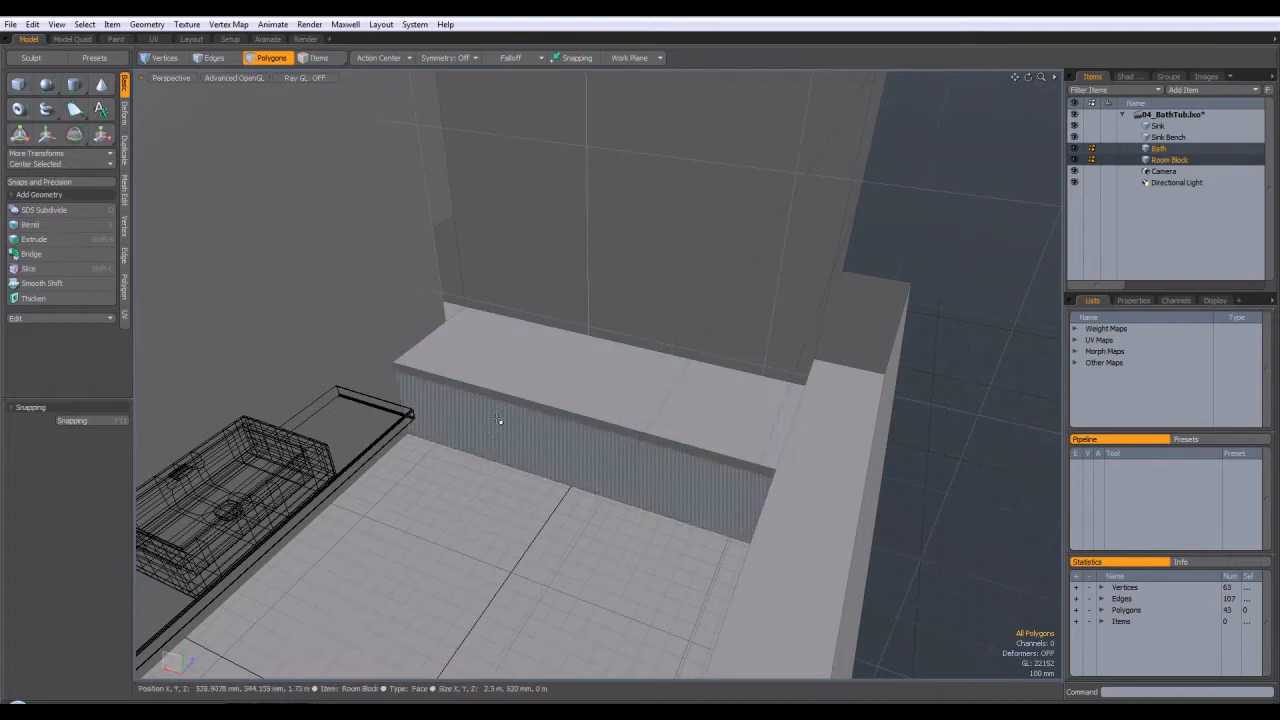
left_click(1170, 161)
left_click_drag(686, 391, 590, 388, "alt")
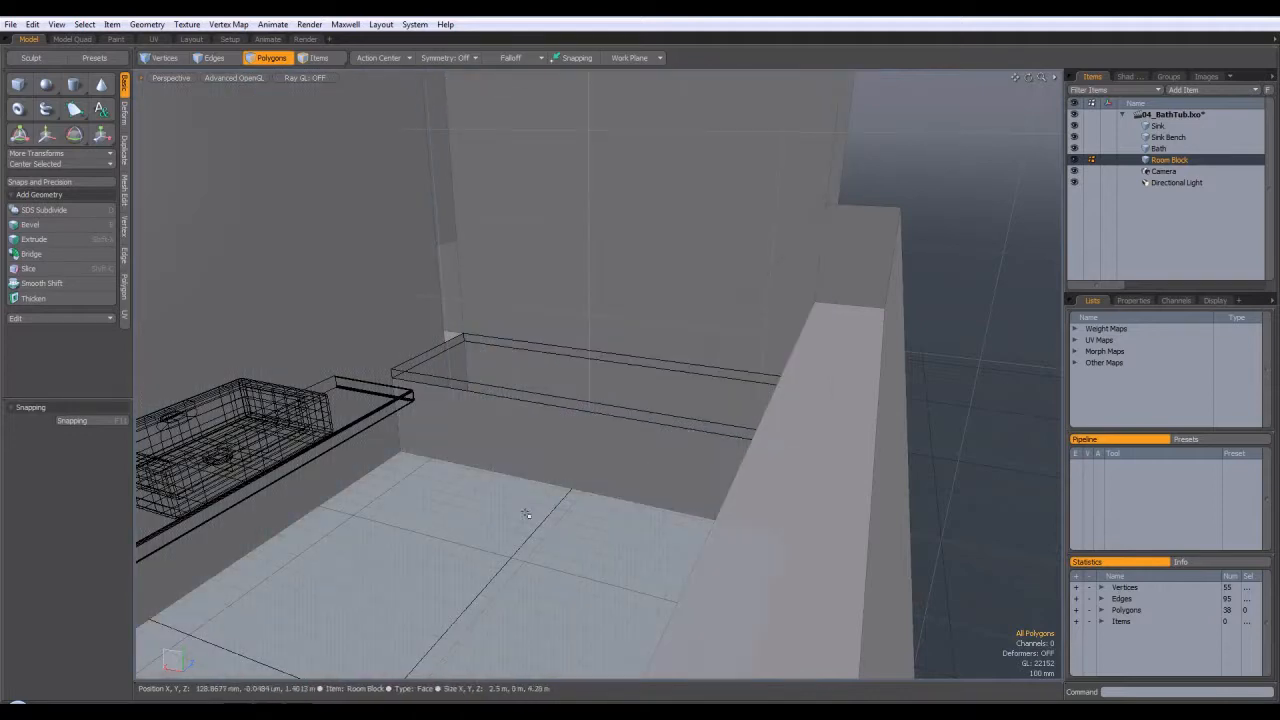
left_click_drag(545, 540, 728, 488, "alt")
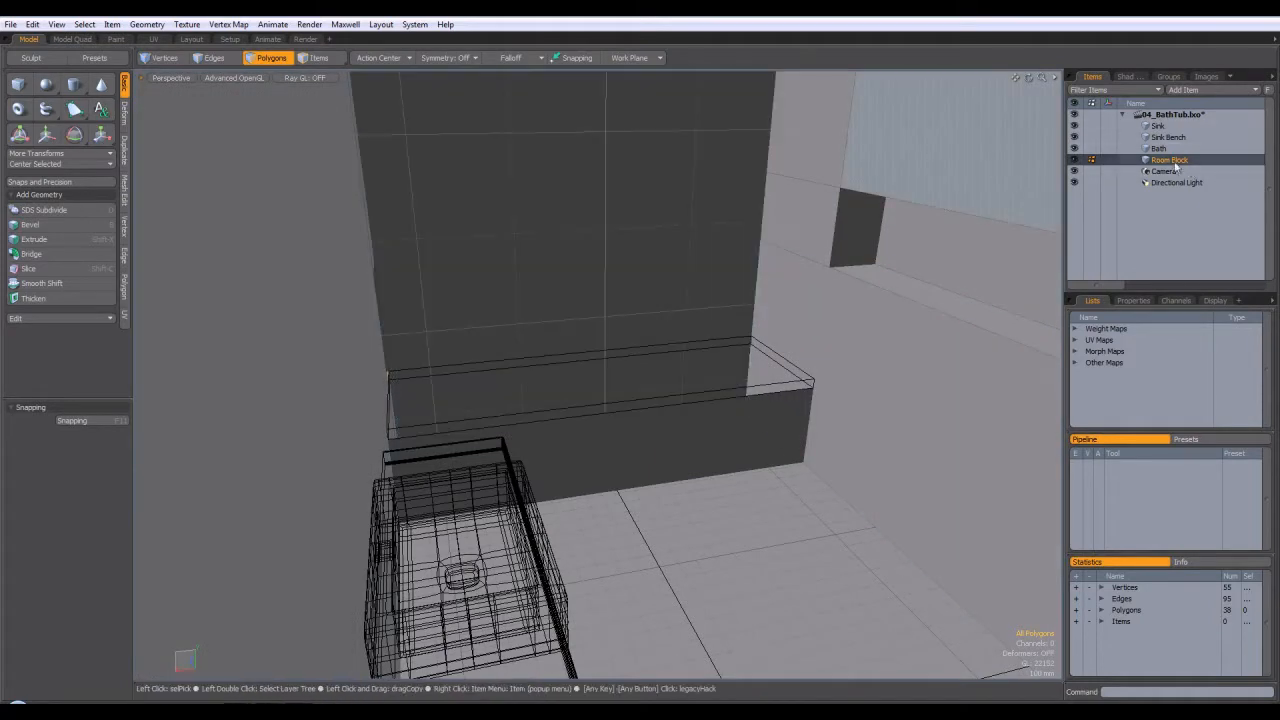
left_click(1160, 148)
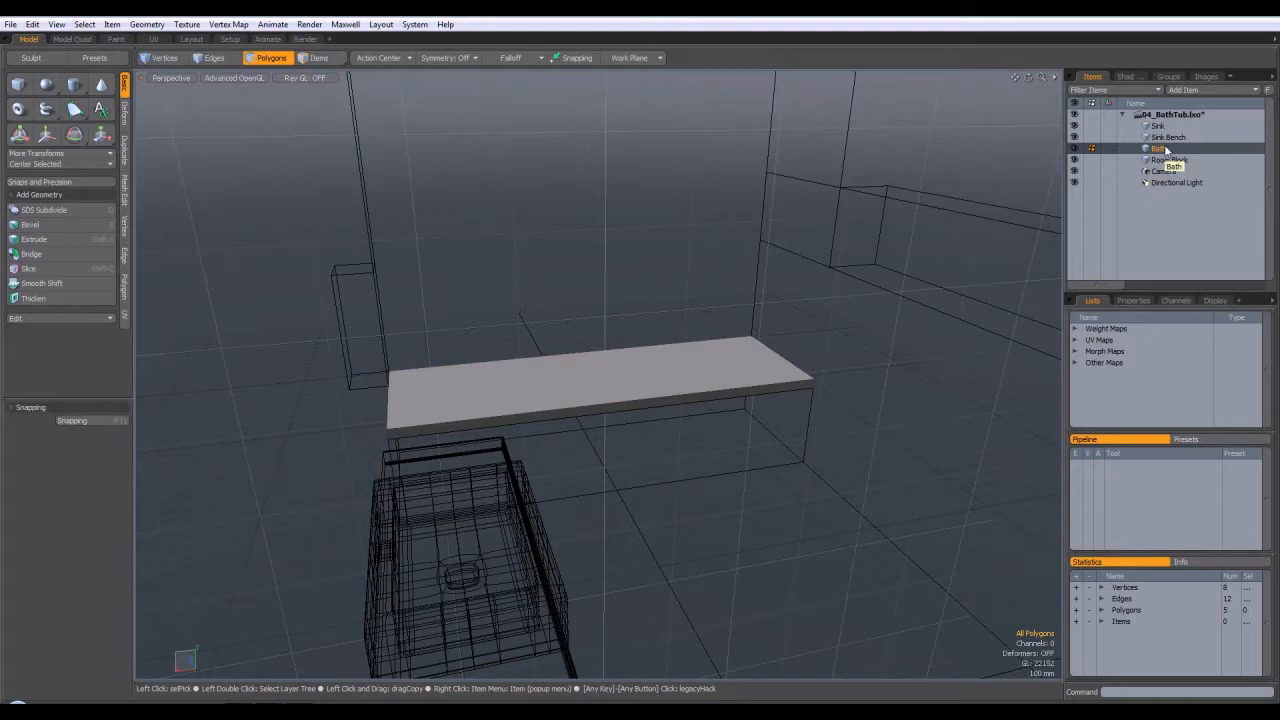
left_click_drag(749, 303, 691, 198, "alt")
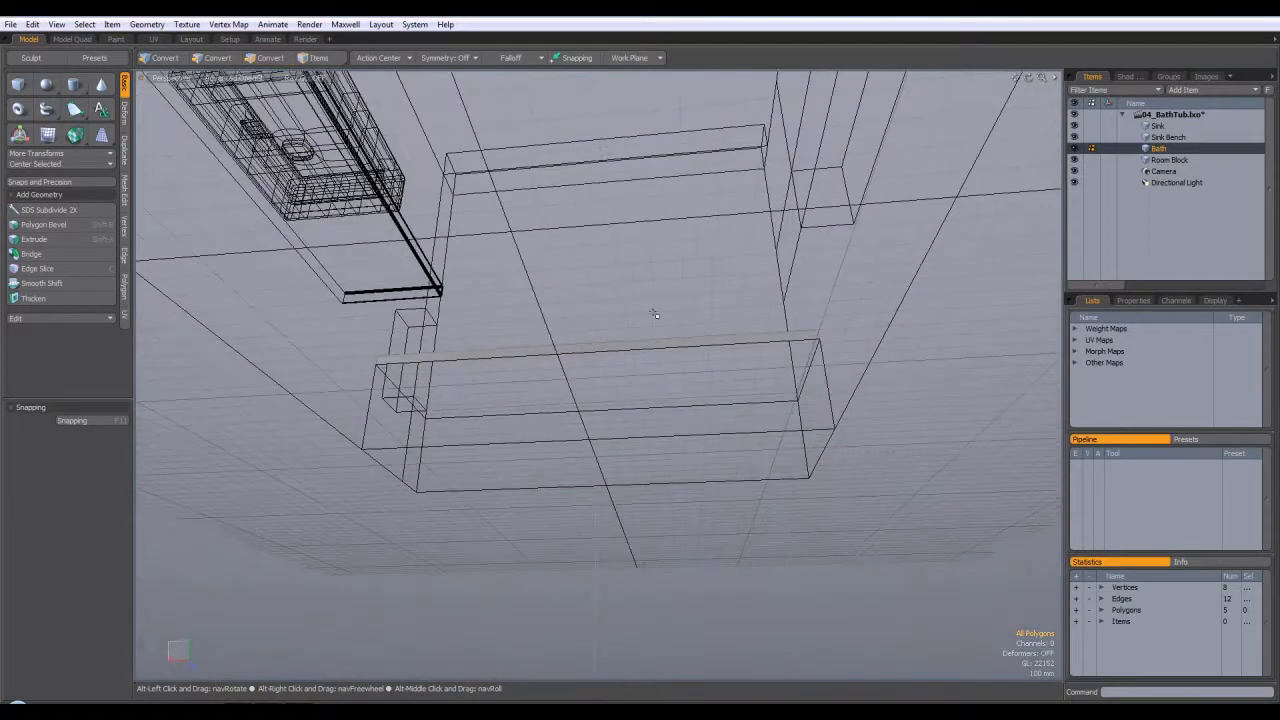
left_click_drag(761, 324, 790, 374, "alt")
left_click(1168, 160)
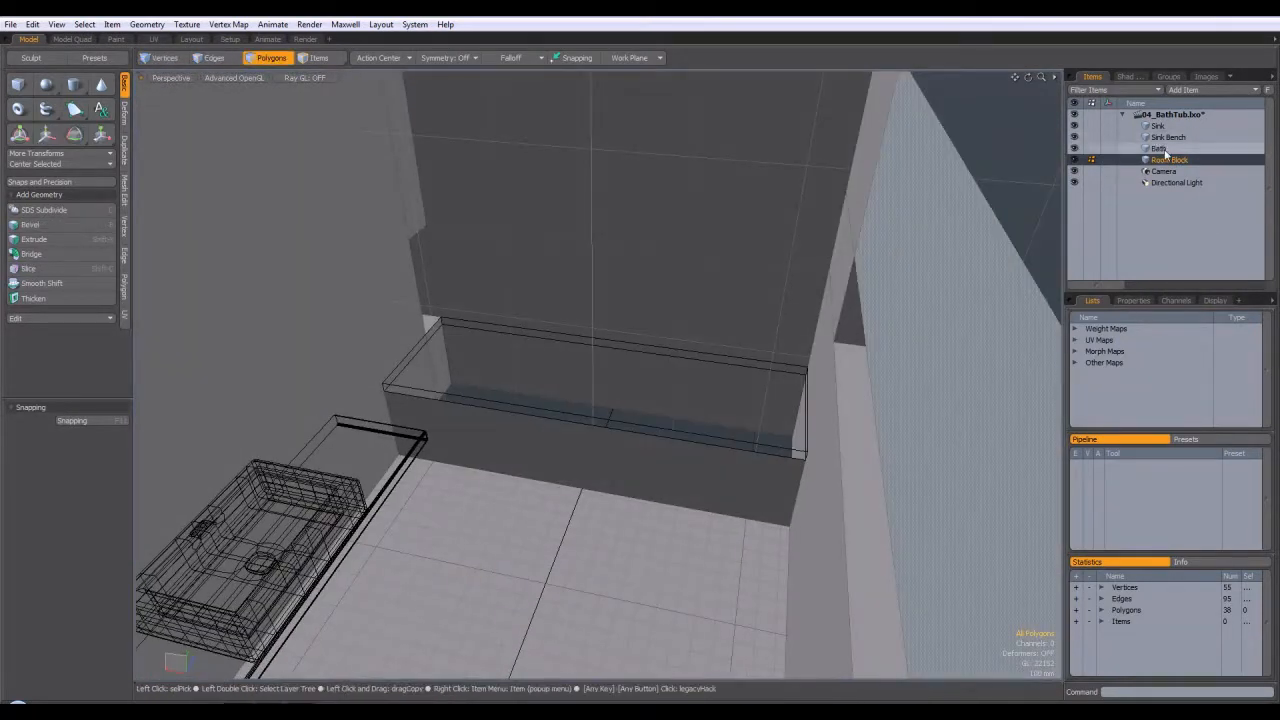
left_click(1158, 148)
Compare the unsubdivided Bath slab with subdivision-surface smoothing on and off.
left_click_drag(680, 370, 742, 372, "alt")
key("3")
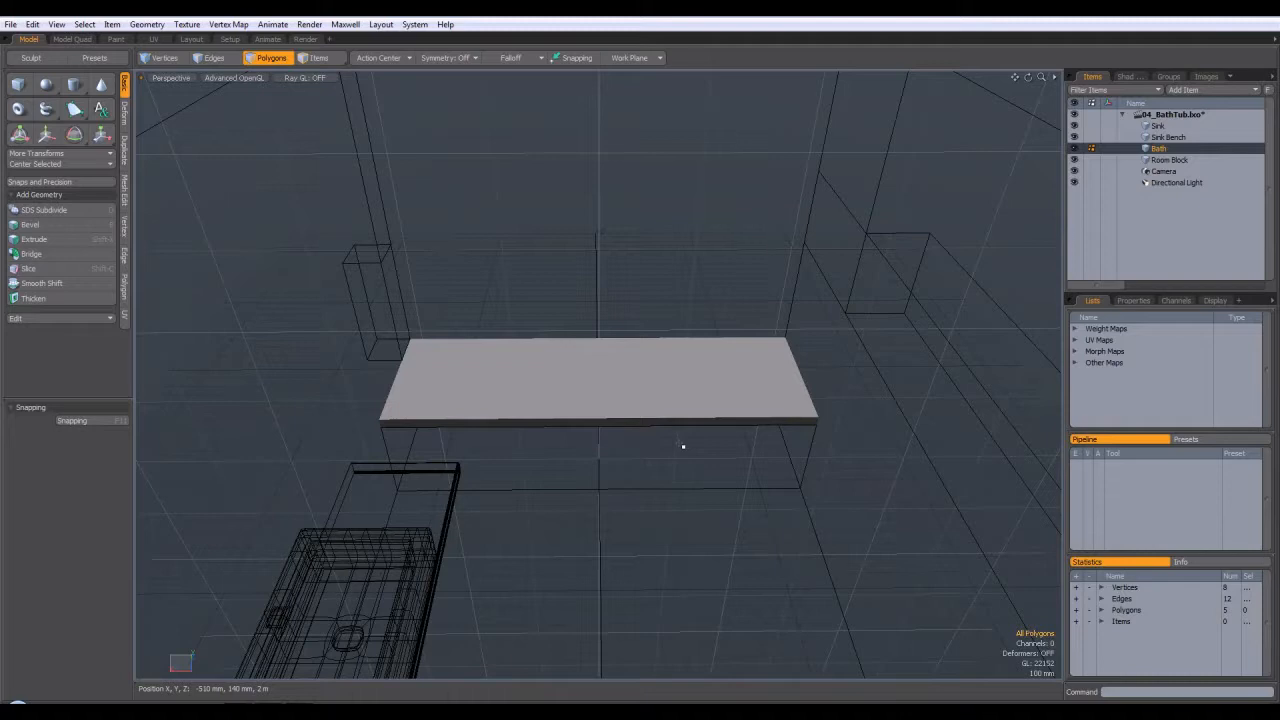
key("Tab")
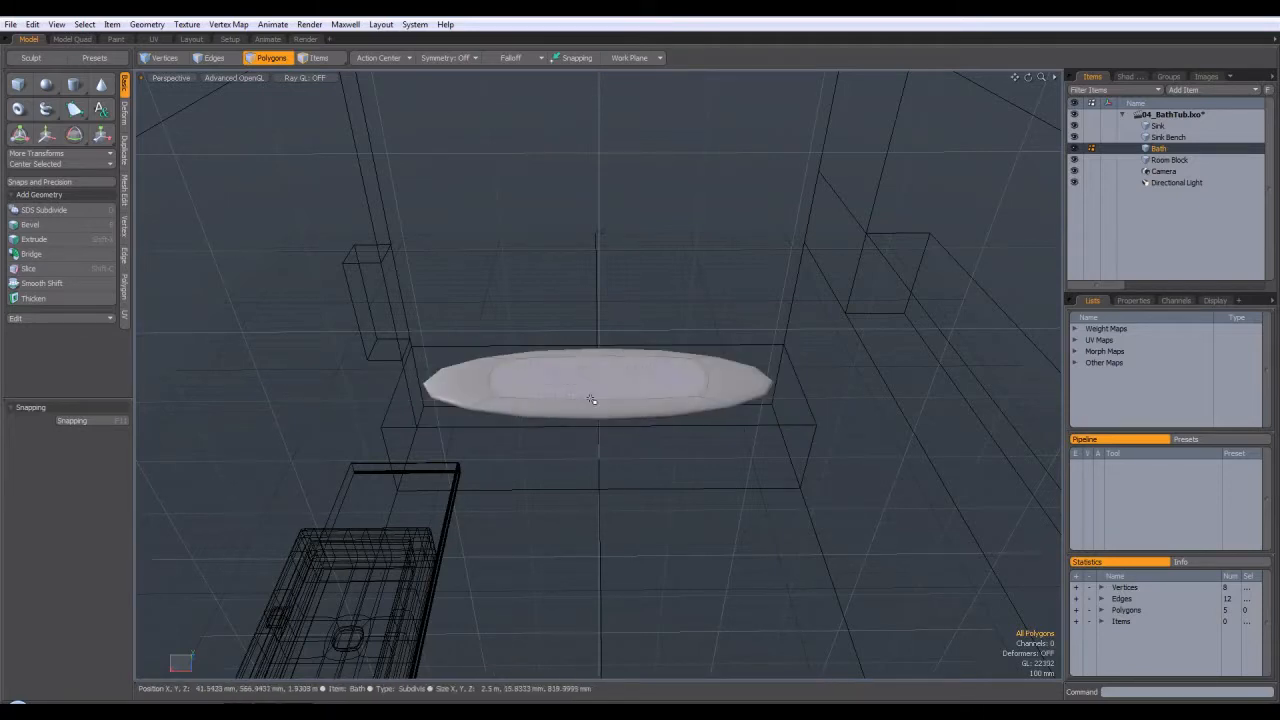
key("Tab")
key("Tab")
key("Tab")
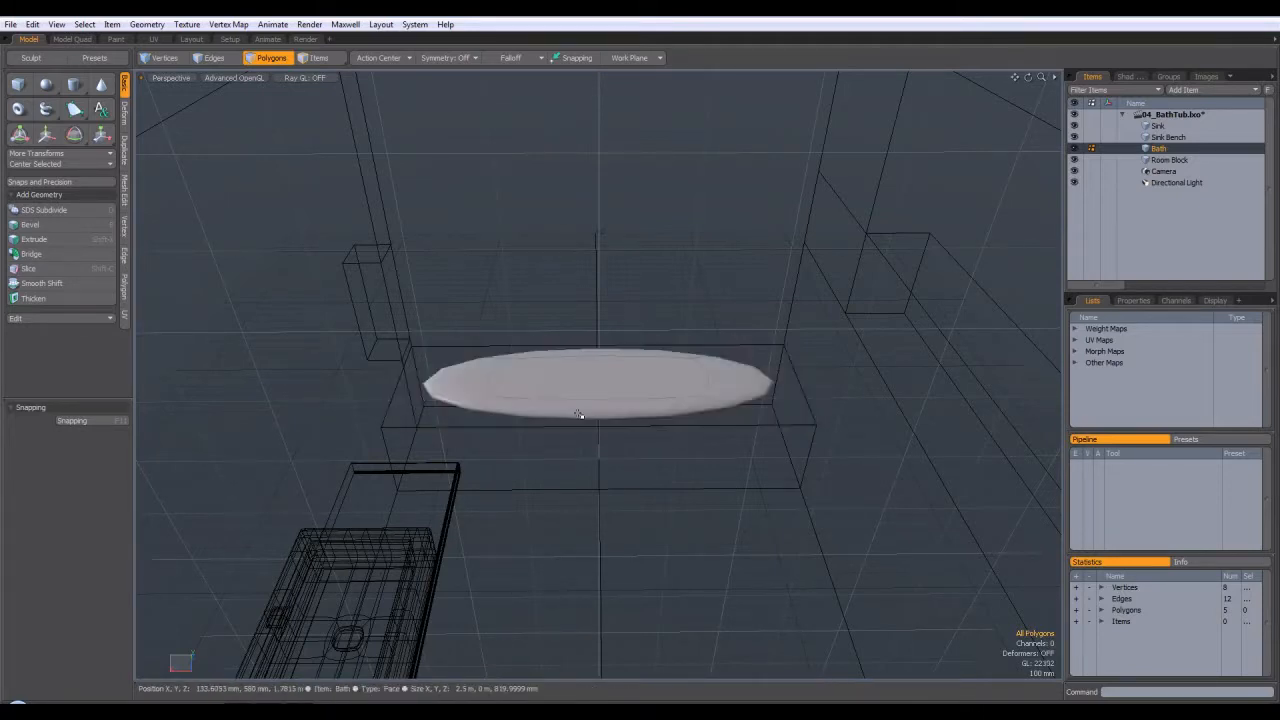
key("Tab")
key("Tab")
key("Tab")
key("Tab")
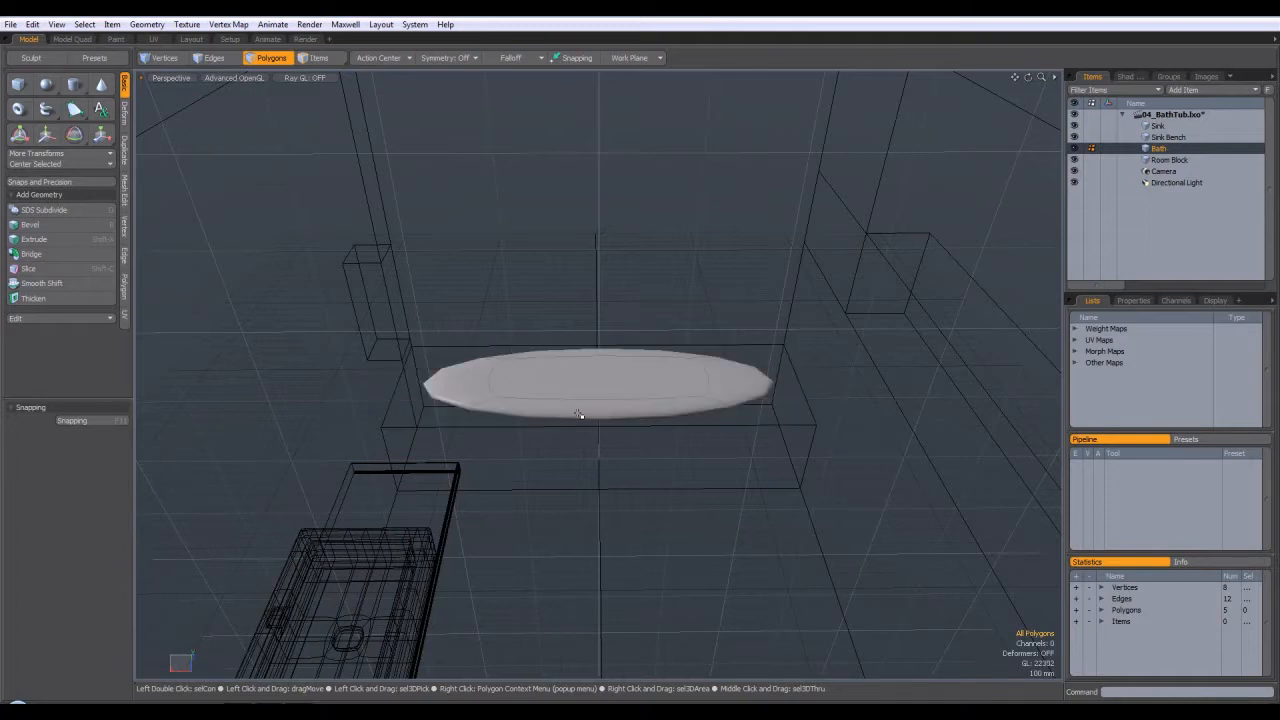
Select all polygons of the Bath slab and subdivide them twice, keeping the flat shape.
left_click_drag(520, 471, 562, 527, "alt")
double_click(539, 398)
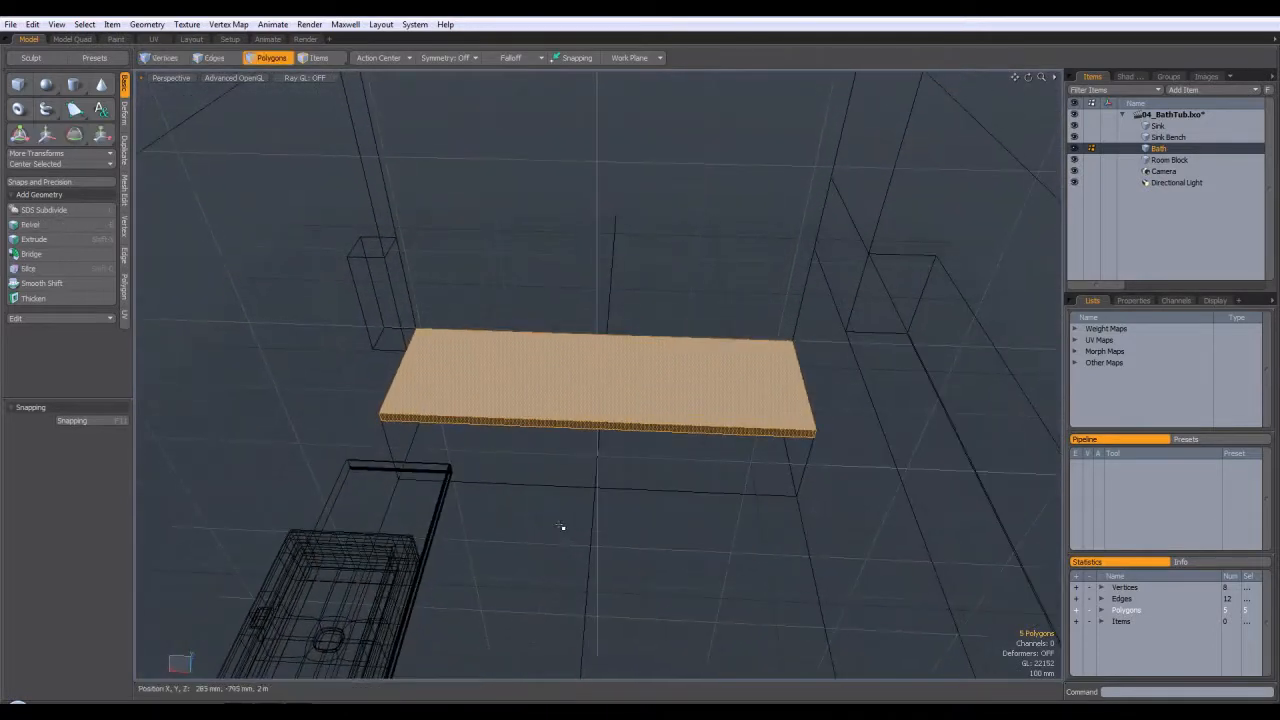
key("shift+d")
left_click(762, 328)
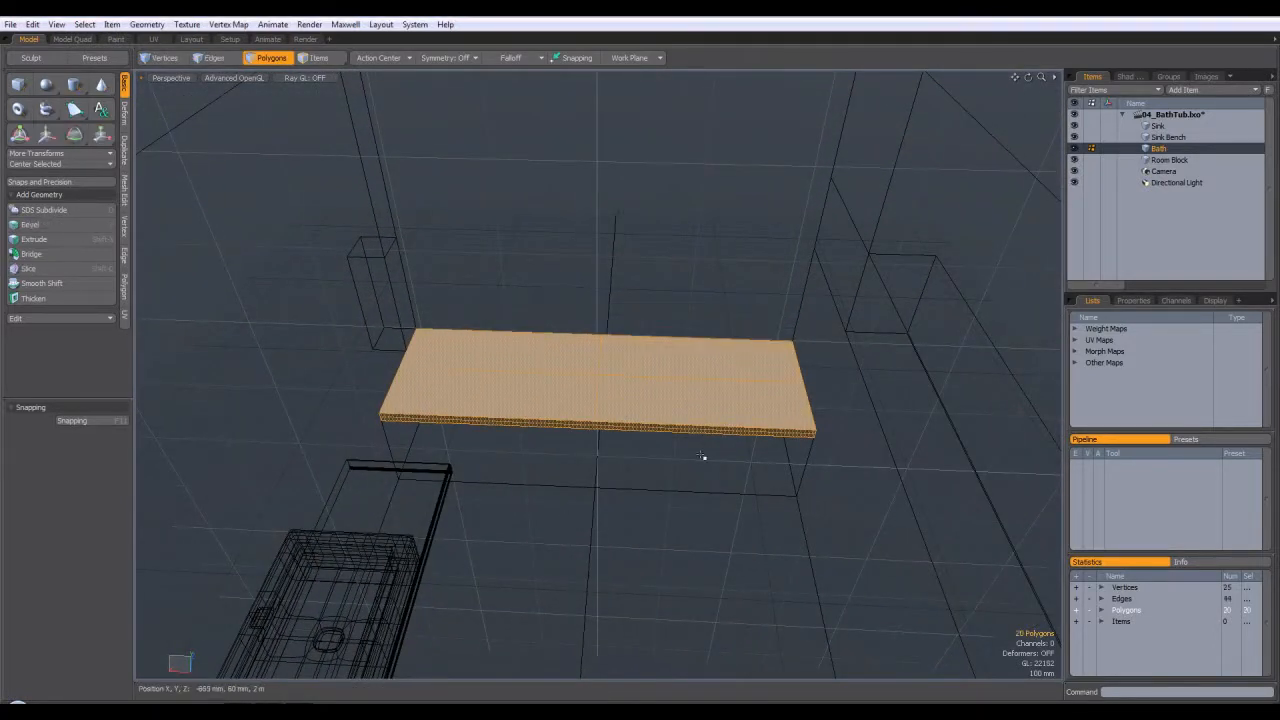
key("shift+d")
left_click(765, 328)
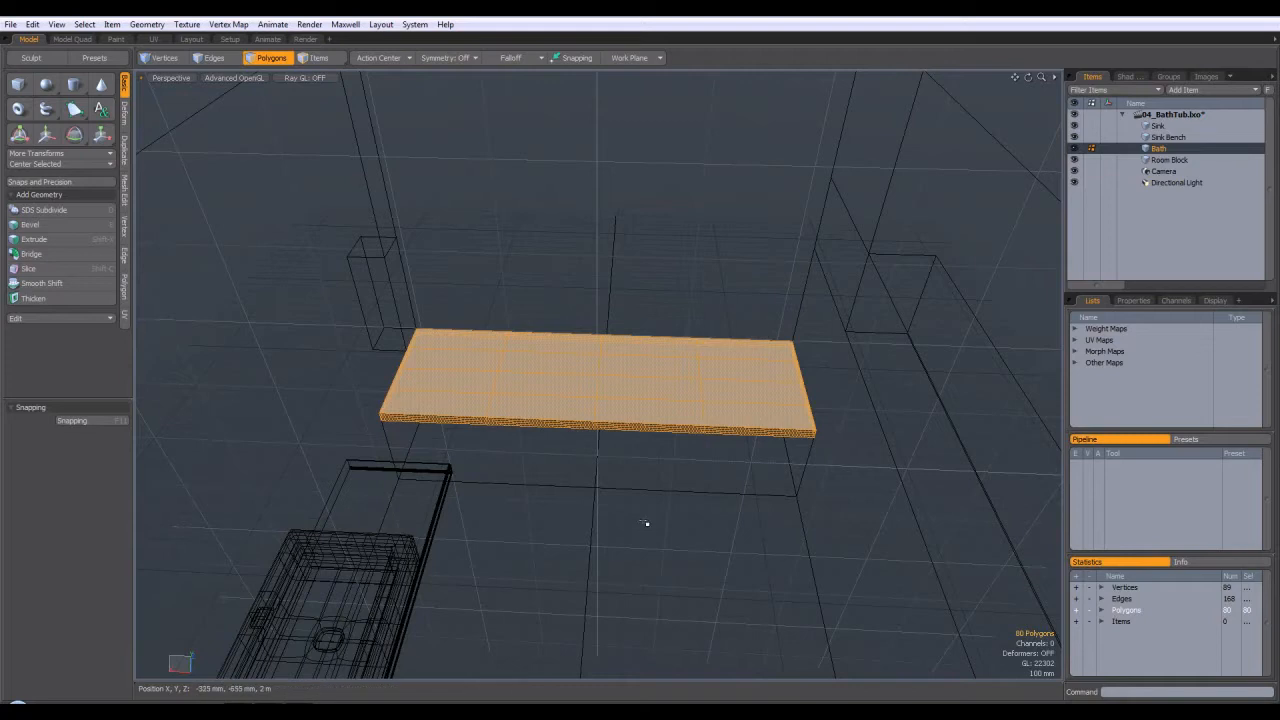
Compare the denser Bath slab with subdivision-surface smoothing on and off.
key("1")
key("Tab")
left_click_drag(650, 567, 679, 505, "alt")
key("Tab")
key("Tab")
key("Tab")
key("Tab")
key("Tab")
key("Tab")
key("Tab")
key("Tab")
key("Tab")
Select all outer border edges of the Bath slab, including its vertical corner edges and lower rim.
left_click_drag(703, 457, 578, 418, "alt")
key("a")
left_click(220, 60)
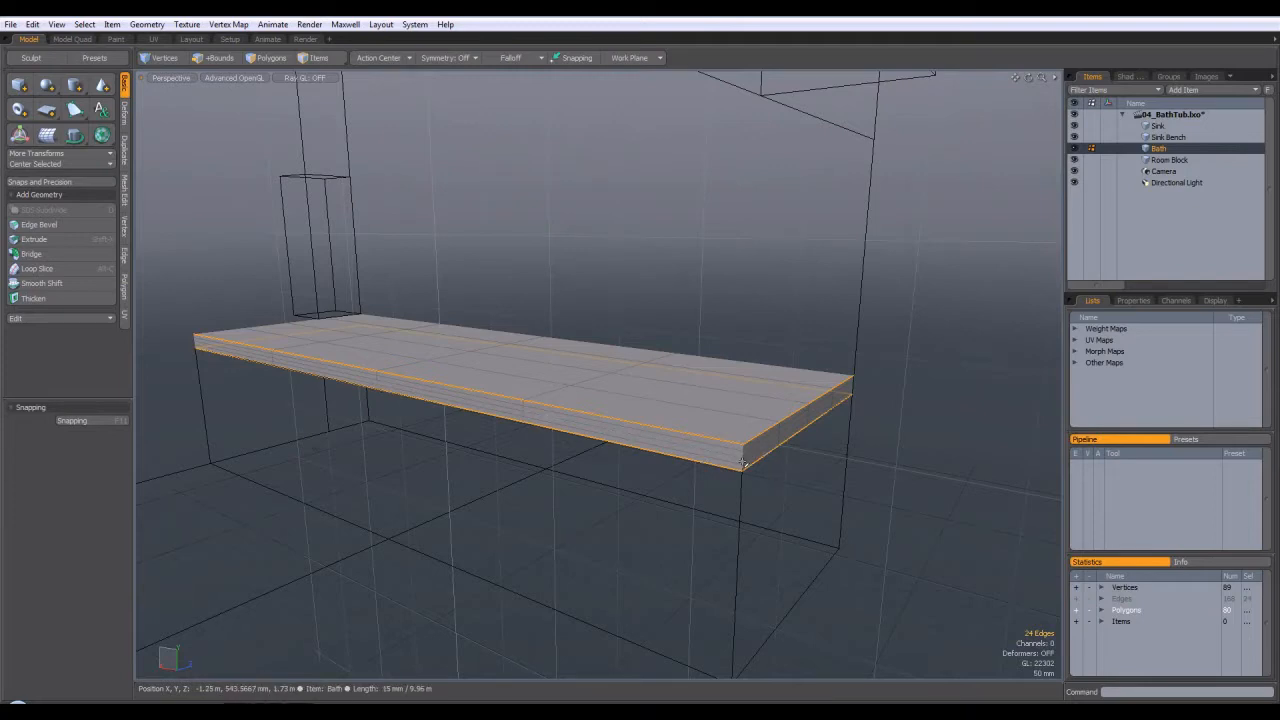
left_click_drag(879, 474, 438, 541, "alt")
scroll(438, 541, "up", 3)
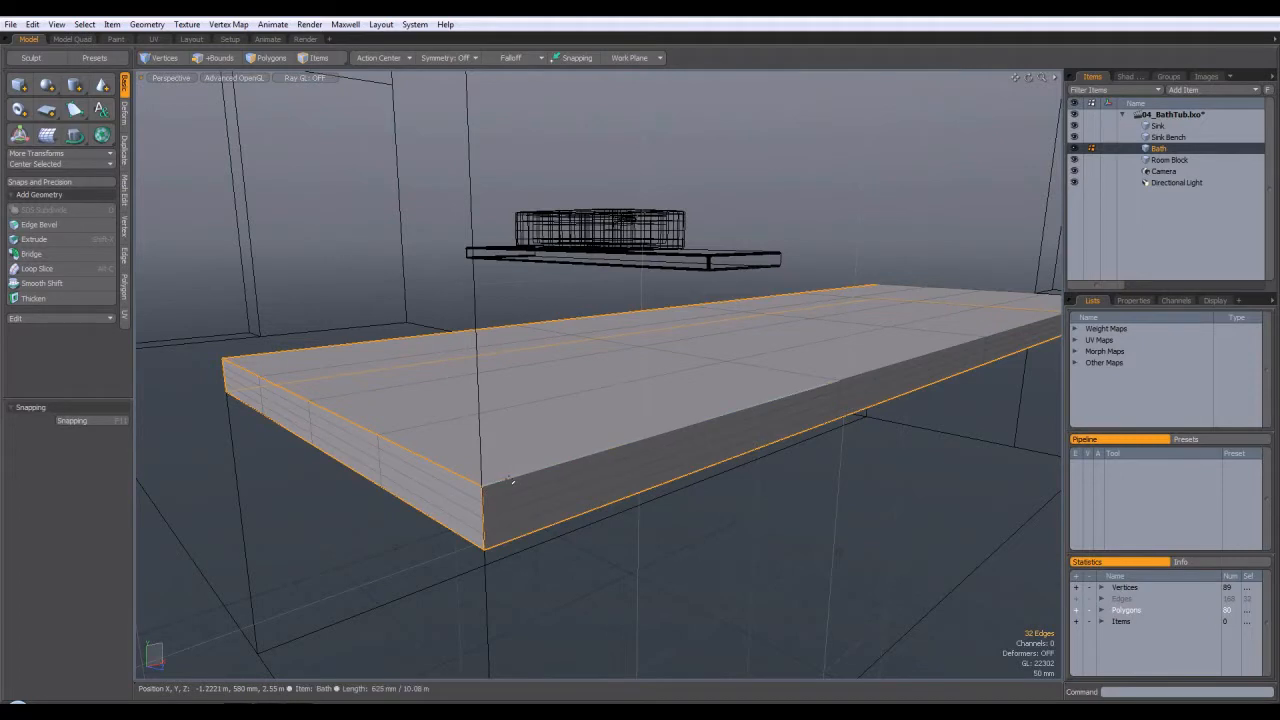
left_click_drag(775, 425, 600, 415, "alt")
left_click_drag(771, 403, 360, 270, "alt+shift")
mouse_move(940, 385)
left_mouse_down("alt+shift")
mouse_move(516, 374)
mouse_move(651, 386)
left_mouse_up("alt+shift")
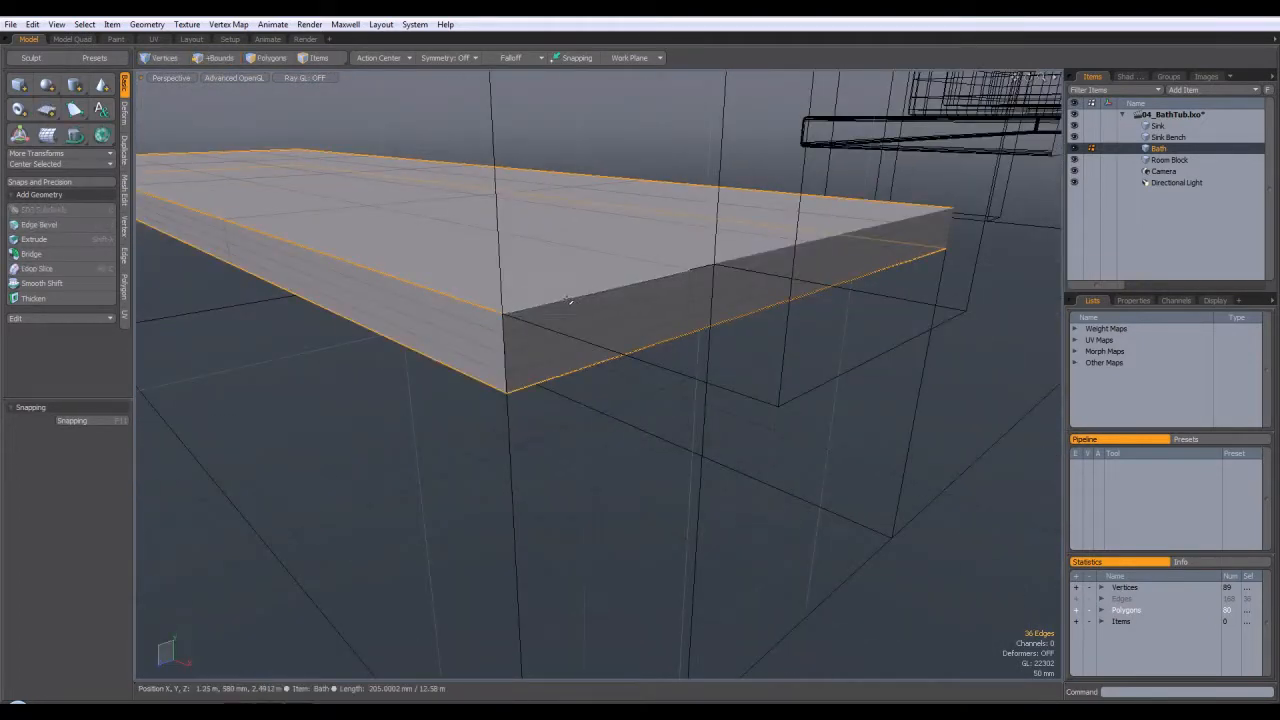
left_click_drag(518, 333, 668, 282, "alt")
left_click(742, 315, "shift")
left_click_drag(742, 315, 655, 350, "alt")
scroll(757, 278, "down", 3)
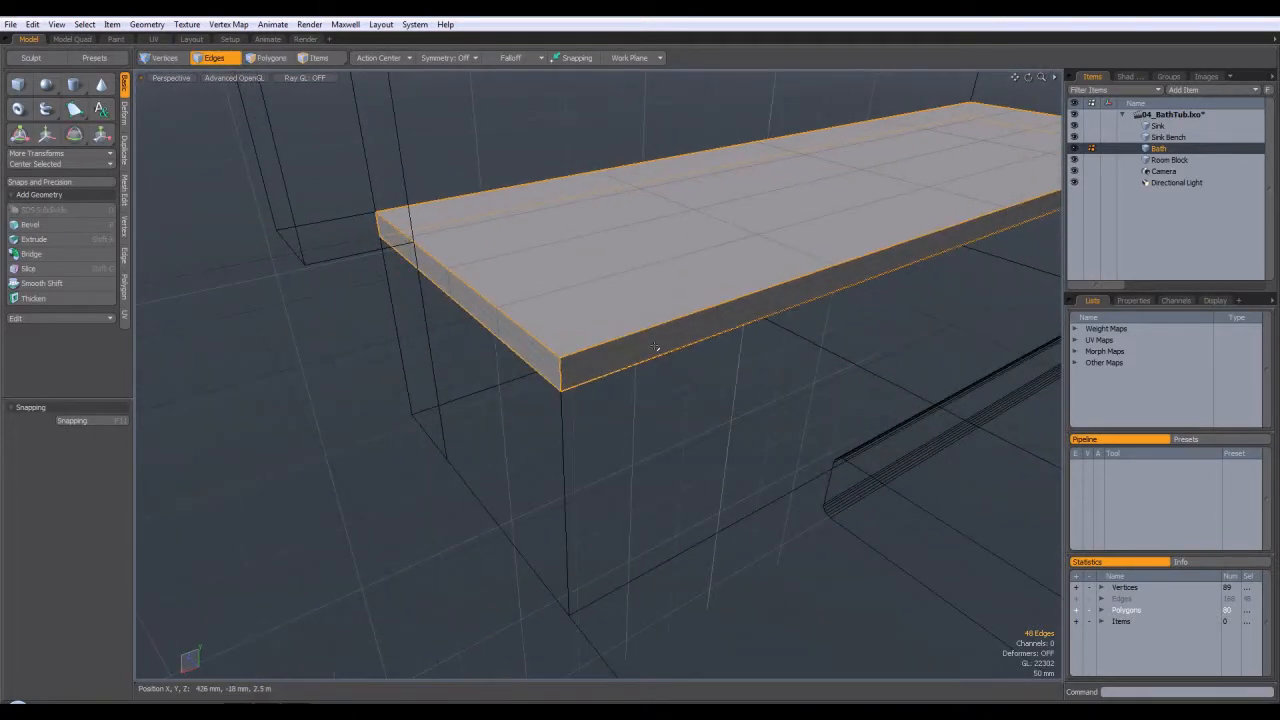
Try a 4 mm inset Edge Bevel on the Bath slab's selected border edges.
left_click_drag(605, 446, 724, 366, "alt")
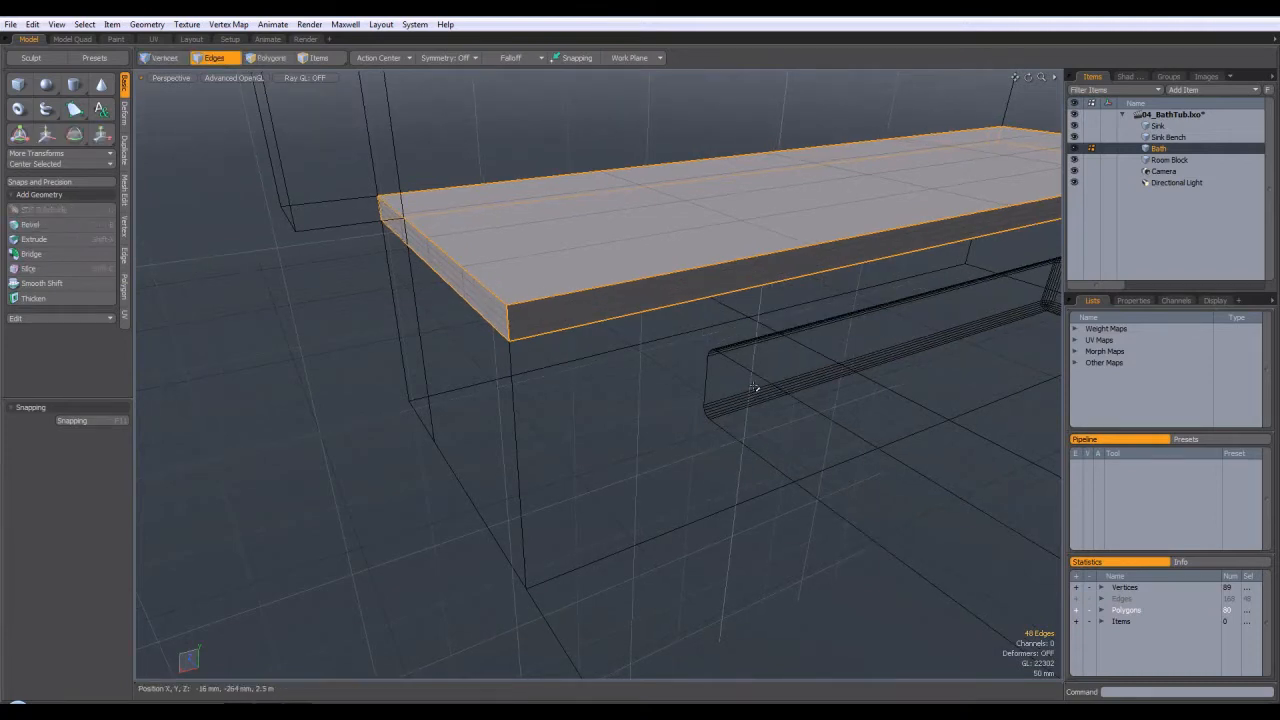
key("b")
mouse_move(885, 120)
left_mouse_down()
mouse_move(959, 121)
mouse_move(915, 121)
left_mouse_up()
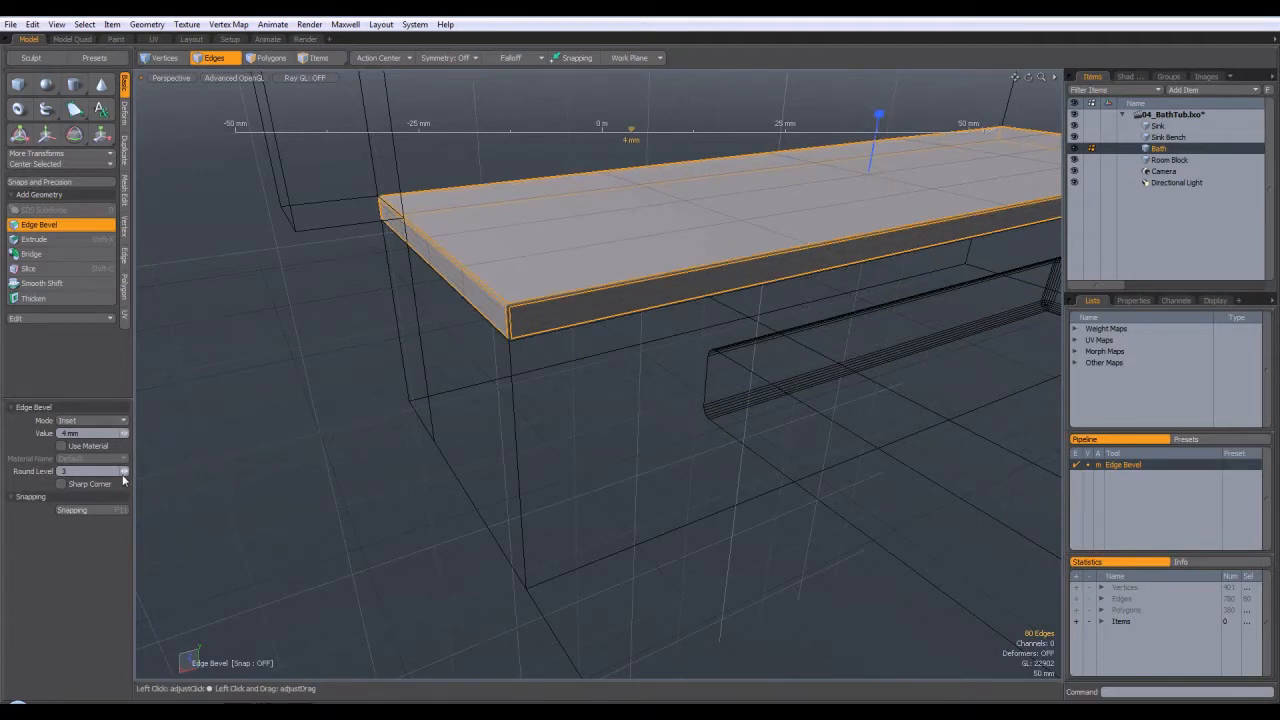
left_click_drag(618, 338, 613, 418, "alt")
key("space")
left_click(602, 557)
Inspect the bevelled slab's corners and underside against the room outline in front and perspective views.
left_click_drag(738, 578, 646, 404, "alt+shift")
mouse_move(783, 343)
left_mouse_down("alt")
mouse_move(743, 400)
mouse_move(789, 325)
left_mouse_up("alt")
left_click_drag(798, 326, 787, 322, "alt")
key("KP_2")
scroll(775, 236, "up", 8)
scroll(851, 248, "up", 5)
left_click_drag(706, 284, 713, 328, "alt+shift")
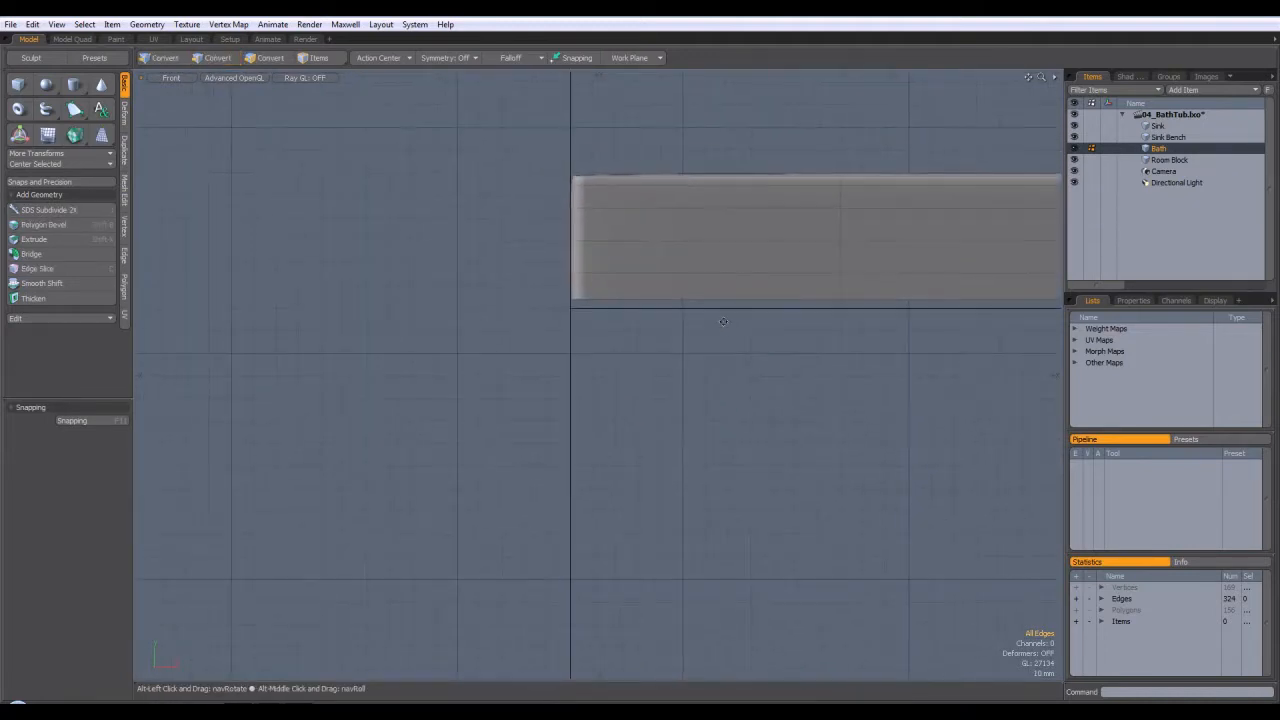
scroll(626, 354, "down", 1)
key("ctrl+space")
left_click(672, 334)
left_click_drag(671, 334, 652, 290, "alt")
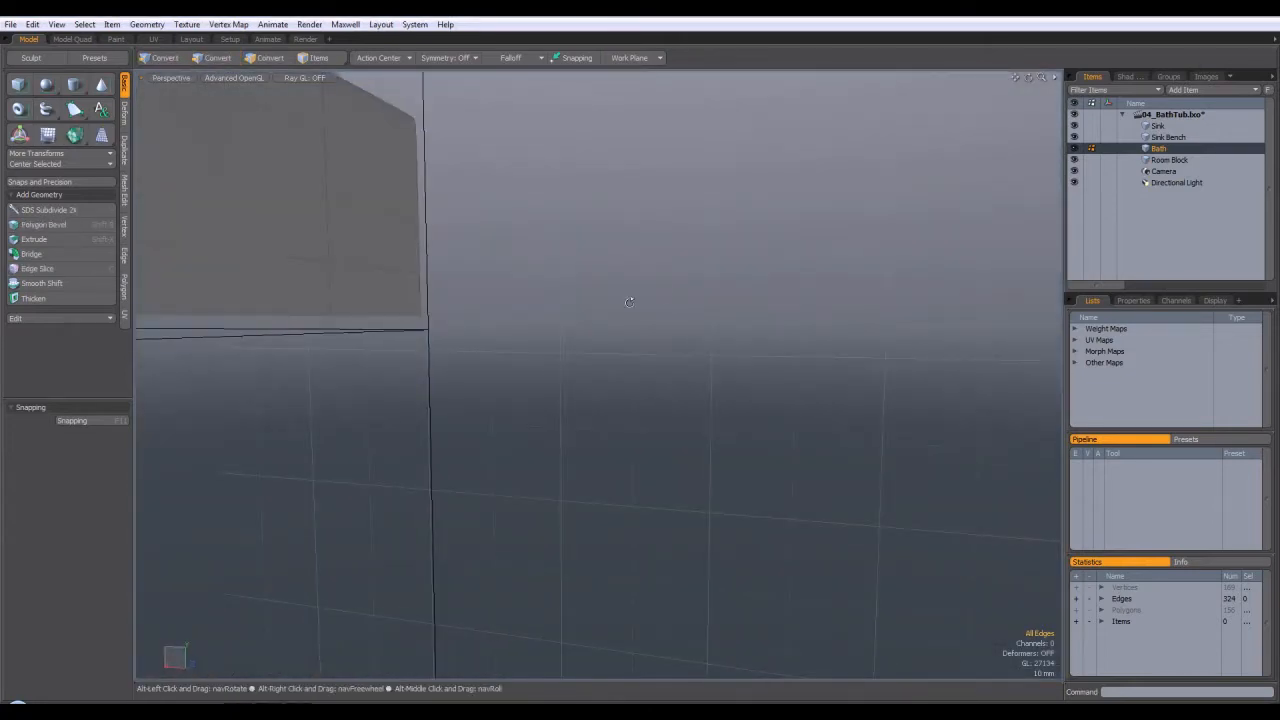
left_click_drag(486, 310, 449, 342, "alt")
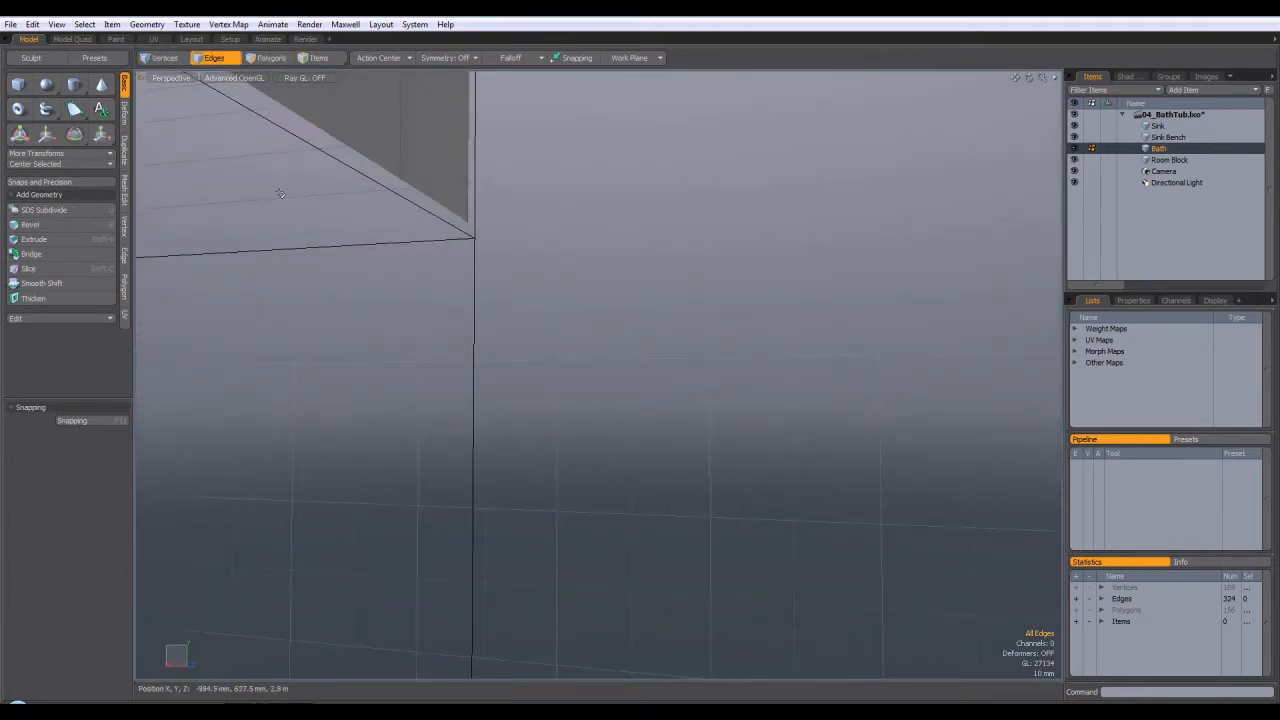
left_click_drag(284, 188, 419, 288, "alt")
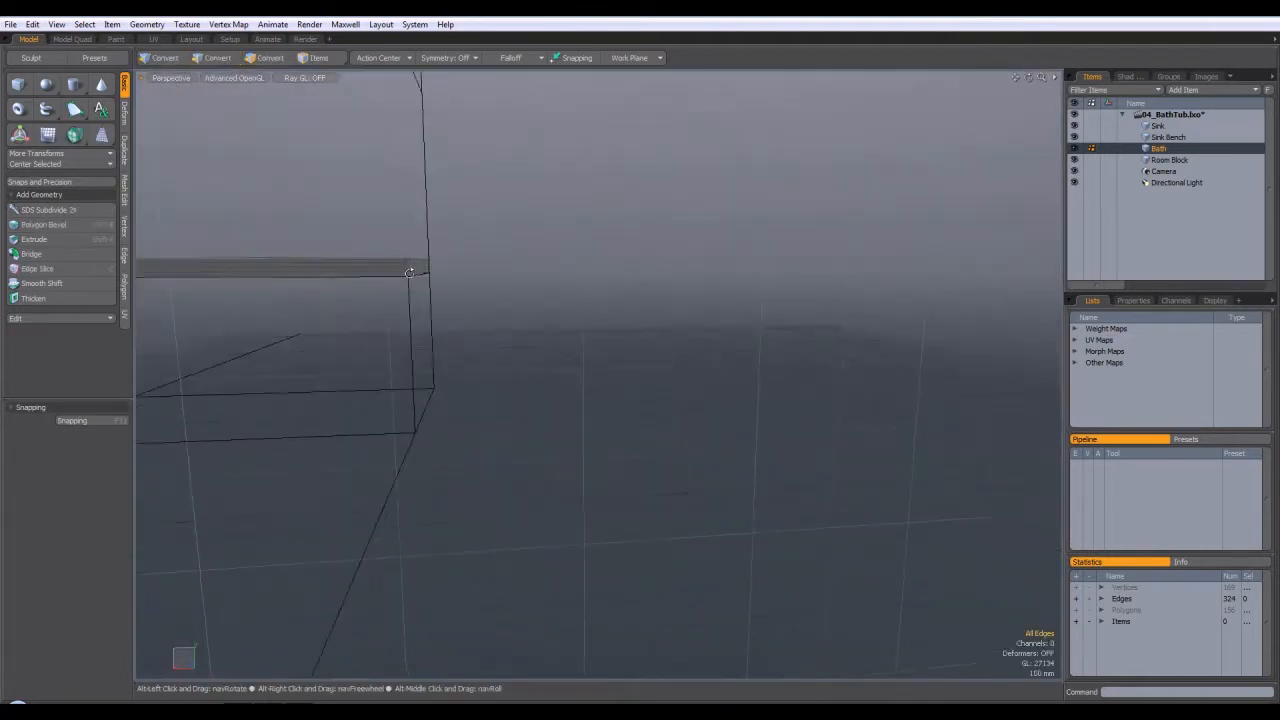
Undo the edge bevel on the Bath slab, back to the selected border edges.
key("ctrl+z")
key("ctrl+z")
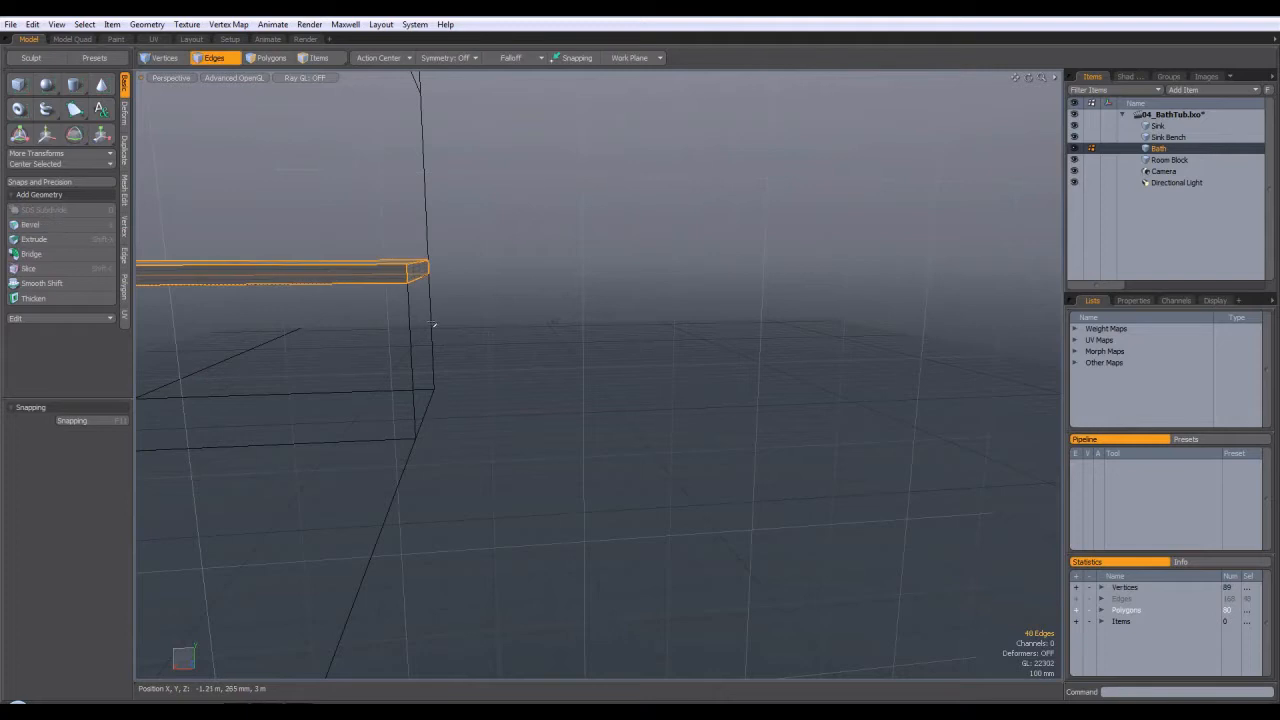
left_click_drag(485, 307, 395, 311, "alt")
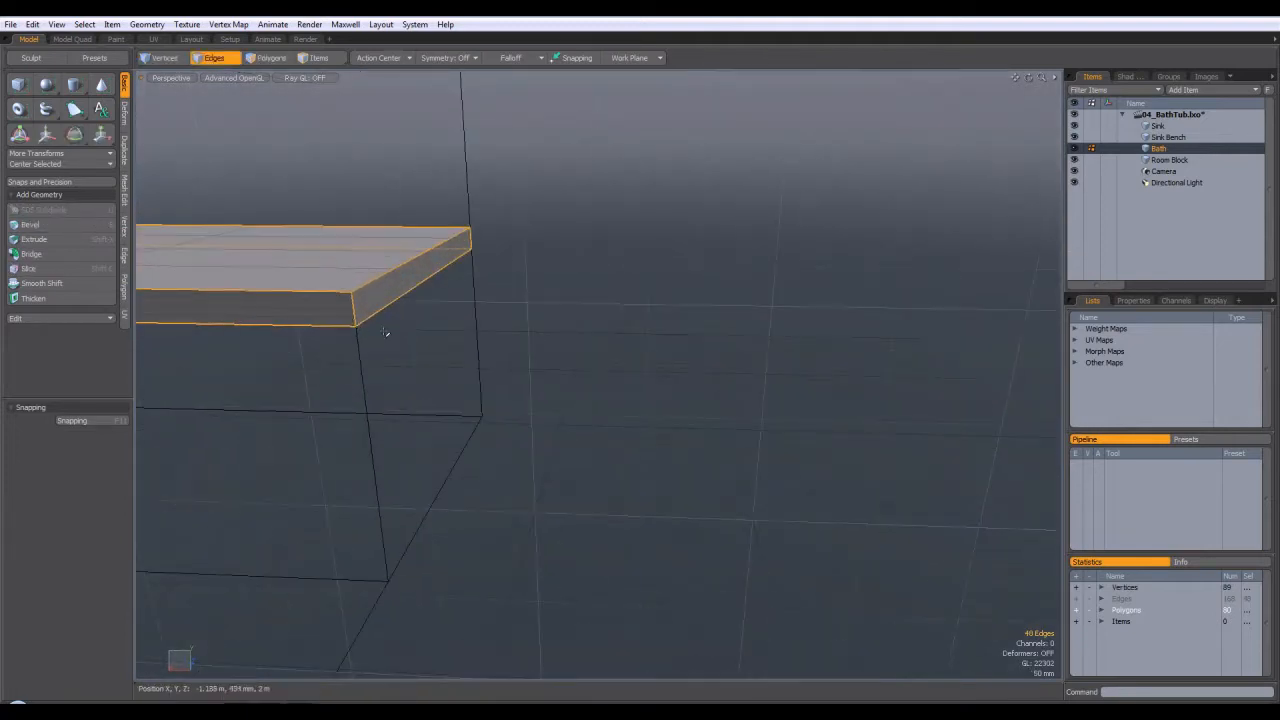
Deselect the Bath slab's lower rim edges on all sides, keeping only the top border and vertical corner edges selected.
left_click(426, 278, "ctrl")
left_click_drag(512, 289, 517, 228, "alt")
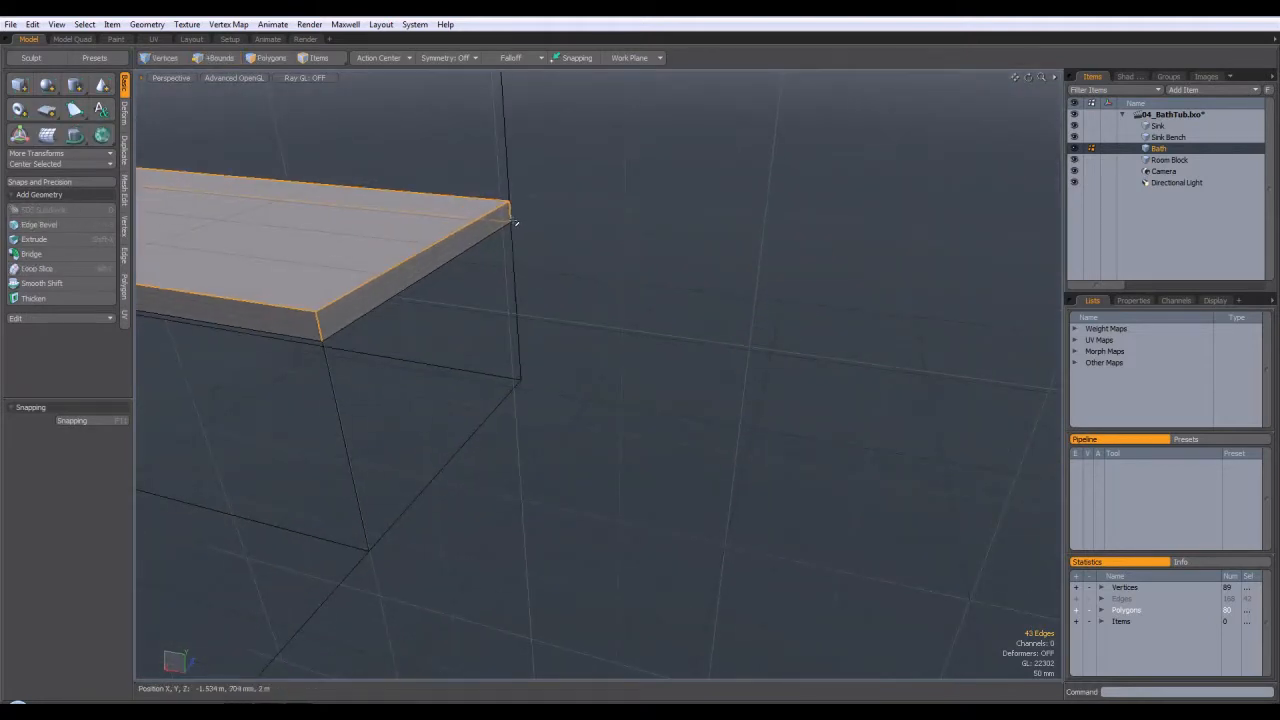
left_click_drag(591, 214, 560, 283, "alt")
left_click(700, 266, "ctrl")
left_click(958, 236, "ctrl")
left_click_drag(966, 251, 750, 307, "alt+shift")
left_click(785, 298, "ctrl")
left_click_drag(849, 318, 860, 431, "alt")
left_click(776, 378, "ctrl")
left_click(355, 369, "ctrl")
left_click(734, 339, "ctrl")
left_click(1016, 329, "ctrl")
left_click_drag(1018, 329, 814, 349, "alt")
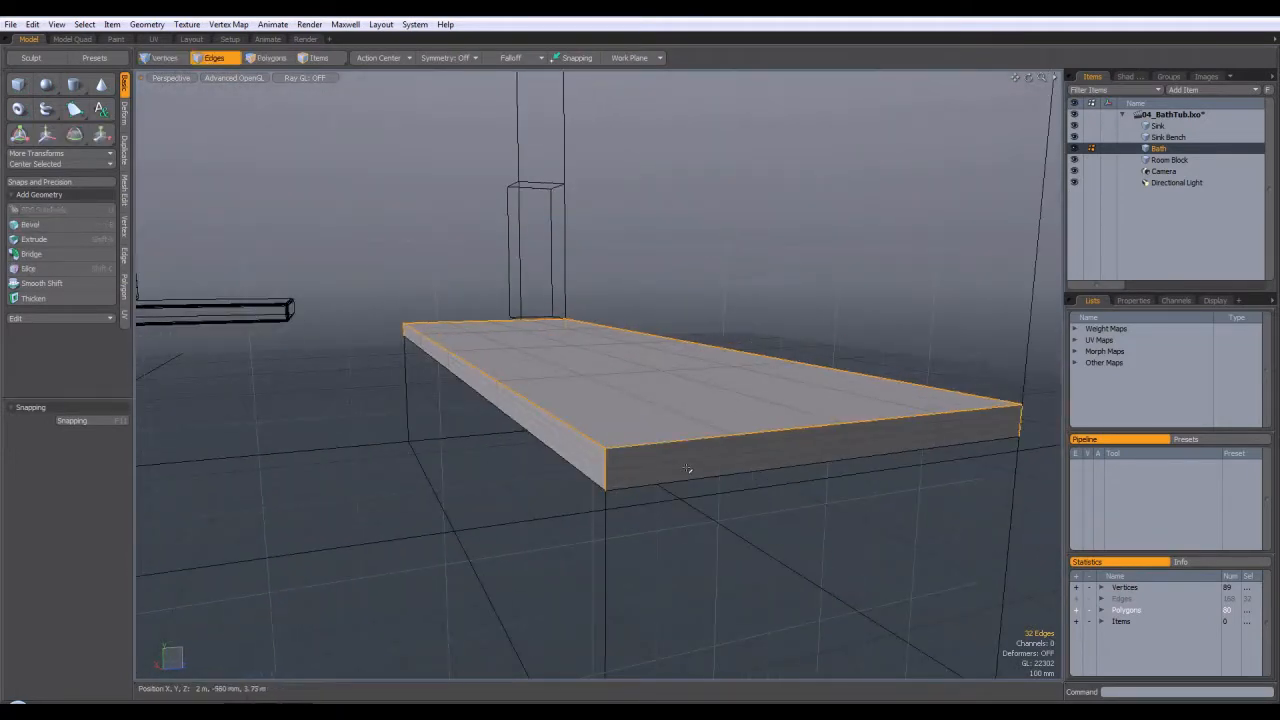
Apply a 15 mm inset Edge Bevel to the slab's selected top border and corner edges, then clear the selection.
key("b")
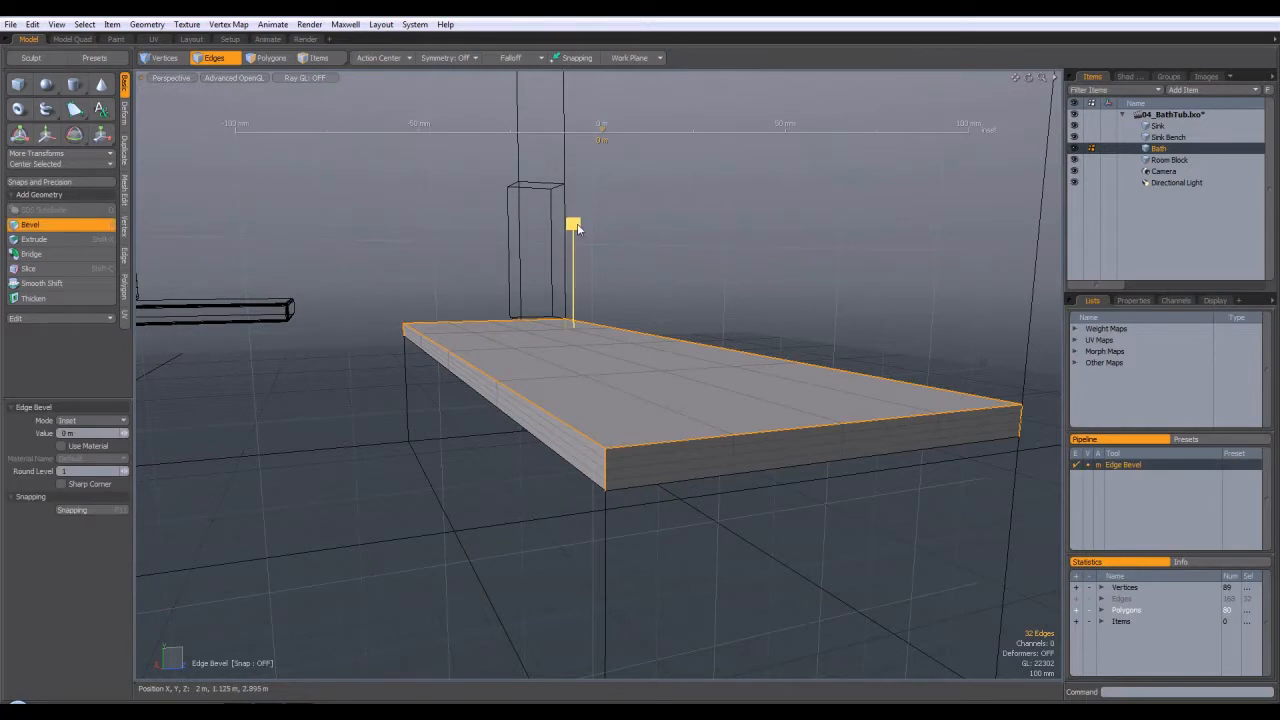
left_click_drag(573, 223, 610, 223)
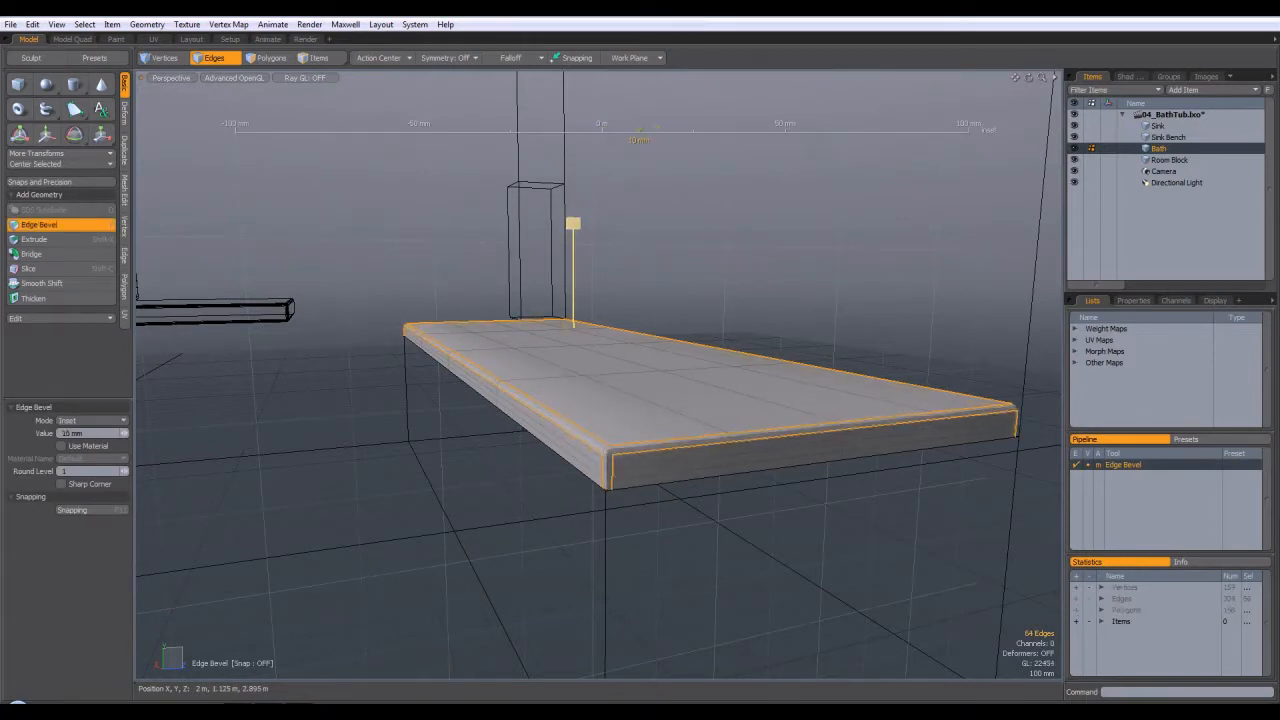
key("space")
left_click(453, 462)
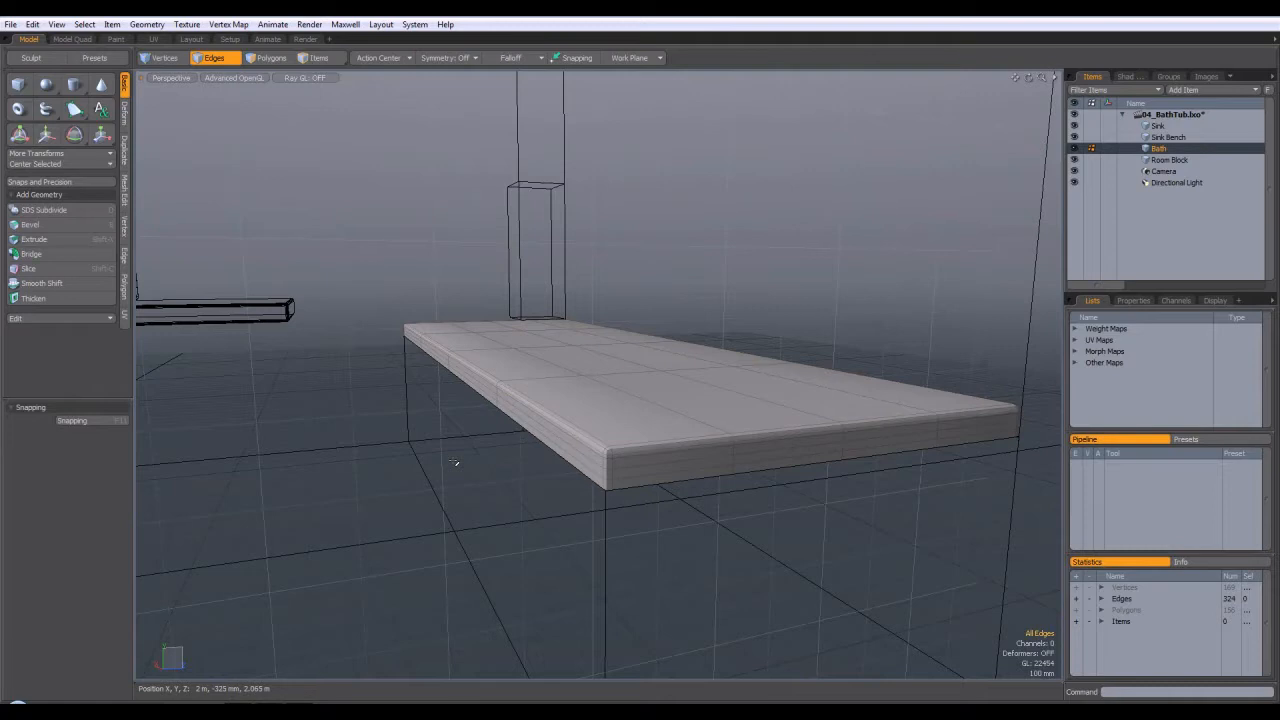
Inspect both ends of the bevelled Bath slab against the room outline in the front view.
left_click_drag(452, 460, 651, 466, "alt")
key("KP_2")
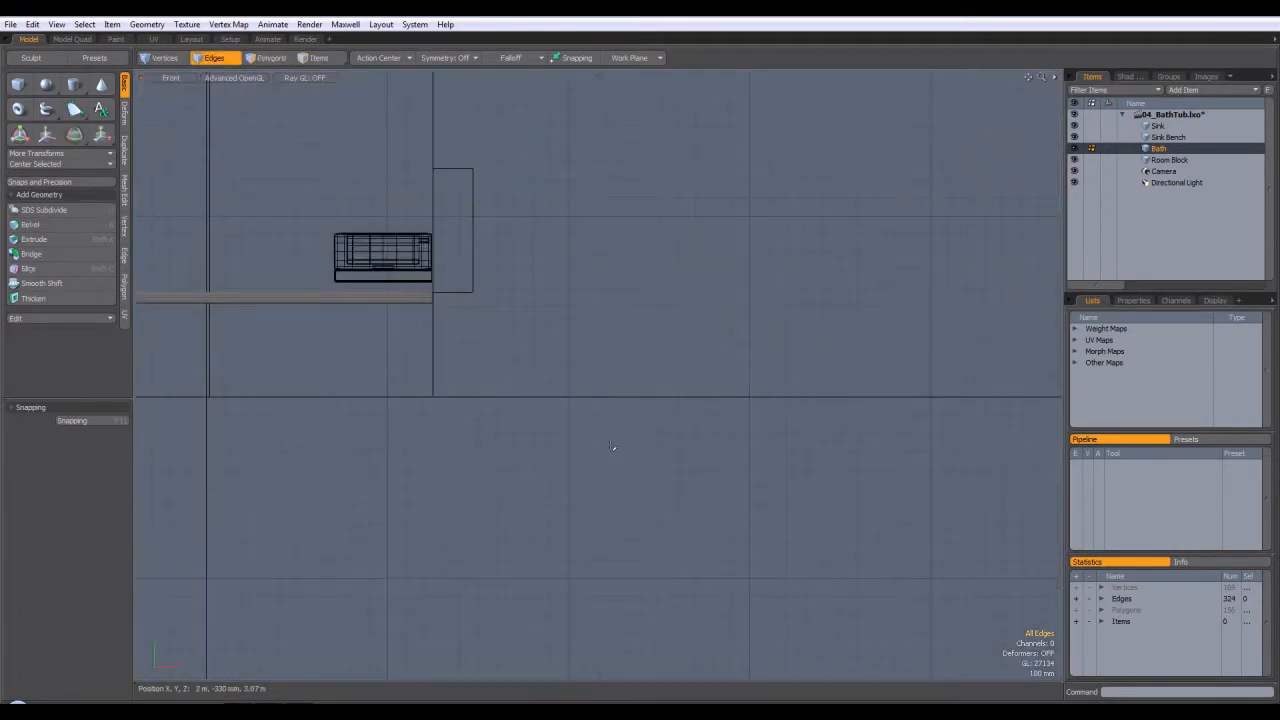
left_click_drag(438, 302, 494, 319, "alt")
scroll(470, 297, "up", 5)
scroll(504, 329, "up", 2)
scroll(451, 337, "down", 5)
left_click_drag(178, 326, 1089, 338, "alt")
scroll(497, 354, "up", 5)
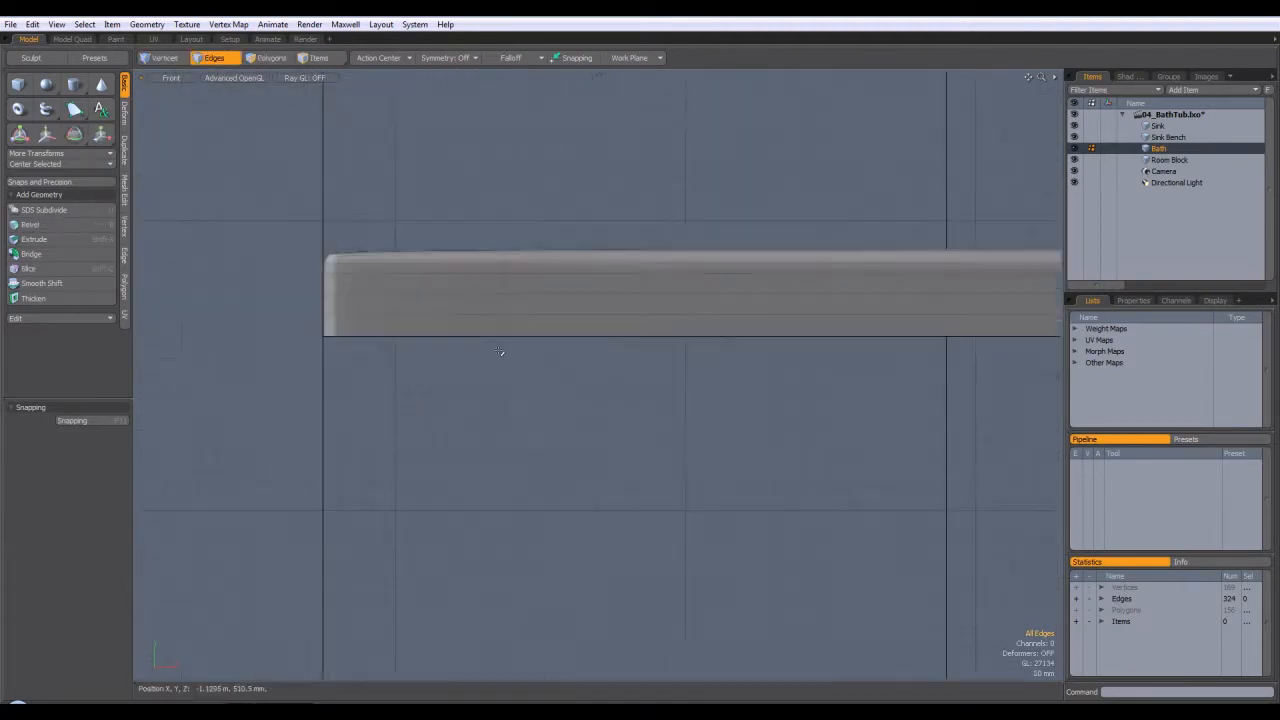
left_click_drag(367, 314, 418, 370, "alt")
key("ctrl+space")
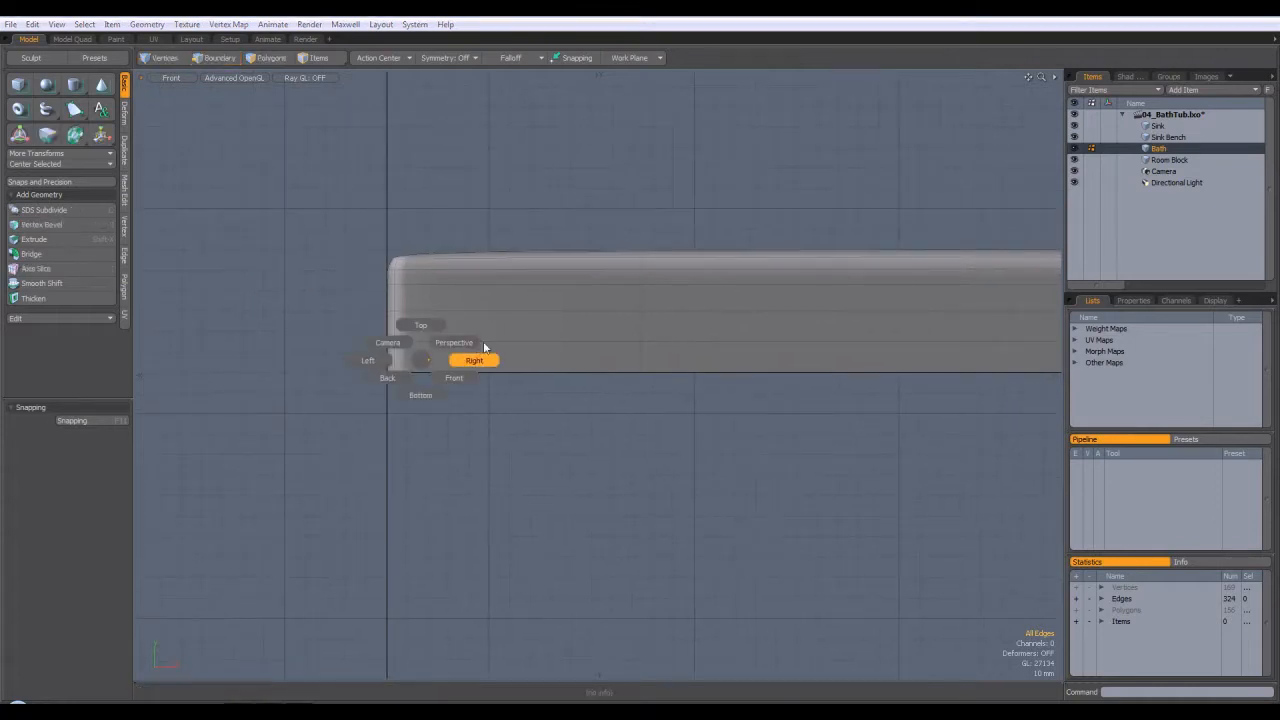
left_click(464, 345)
Examine the Sink mesh's rim and basin as a reference for the tub, with Bath made the active mesh again.
left_click_drag(503, 294, 613, 476, "alt")
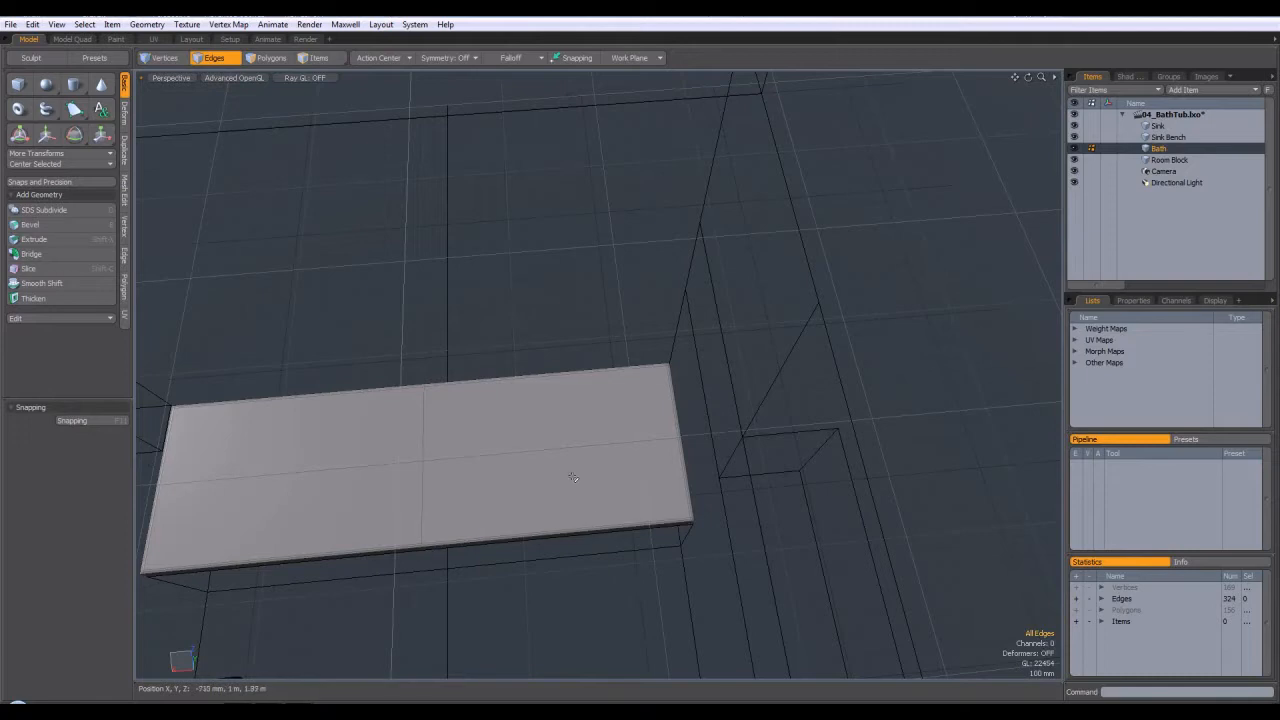
mouse_move(570, 390)
left_mouse_down("alt")
mouse_move(630, 338)
mouse_move(471, 257)
mouse_move(366, 380)
mouse_move(575, 412)
left_mouse_up("alt")
left_click_drag(345, 305, 445, 350, "alt")
left_click_drag(445, 350, 547, 326, "alt+shift")
left_click(1185, 126)
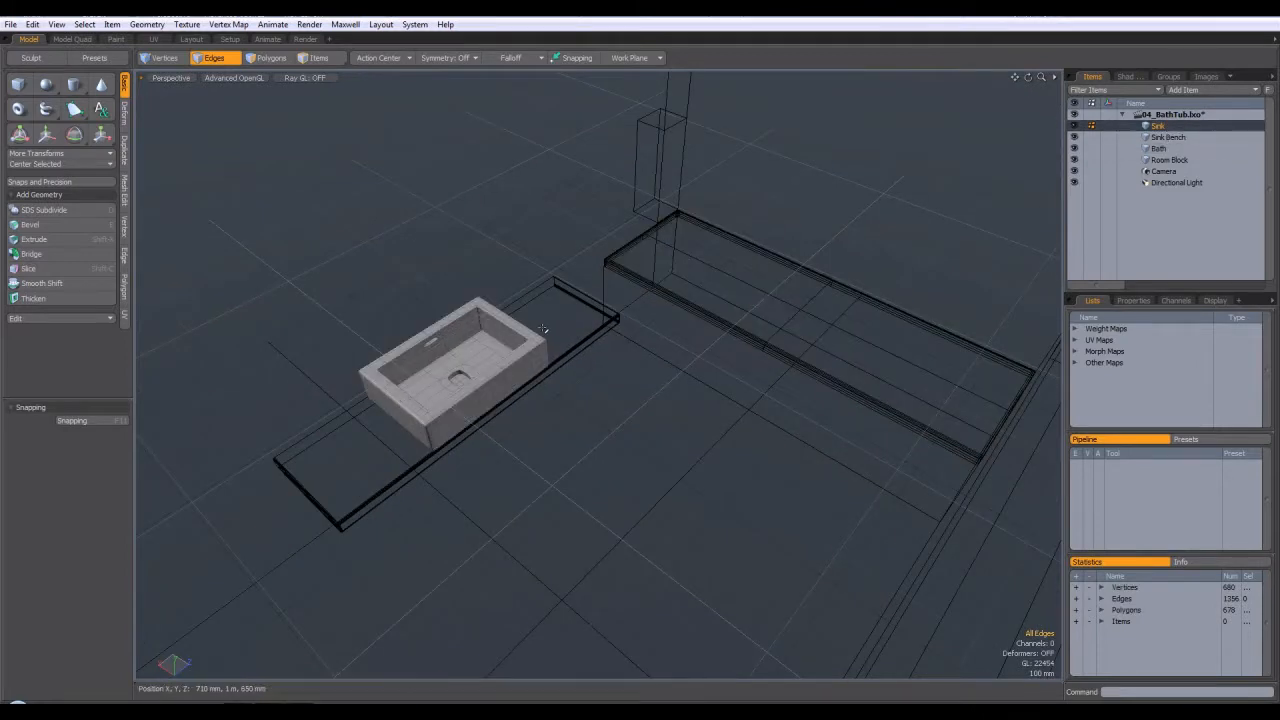
left_click(1158, 148)
left_click_drag(790, 396, 470, 420, "alt")
key("2")
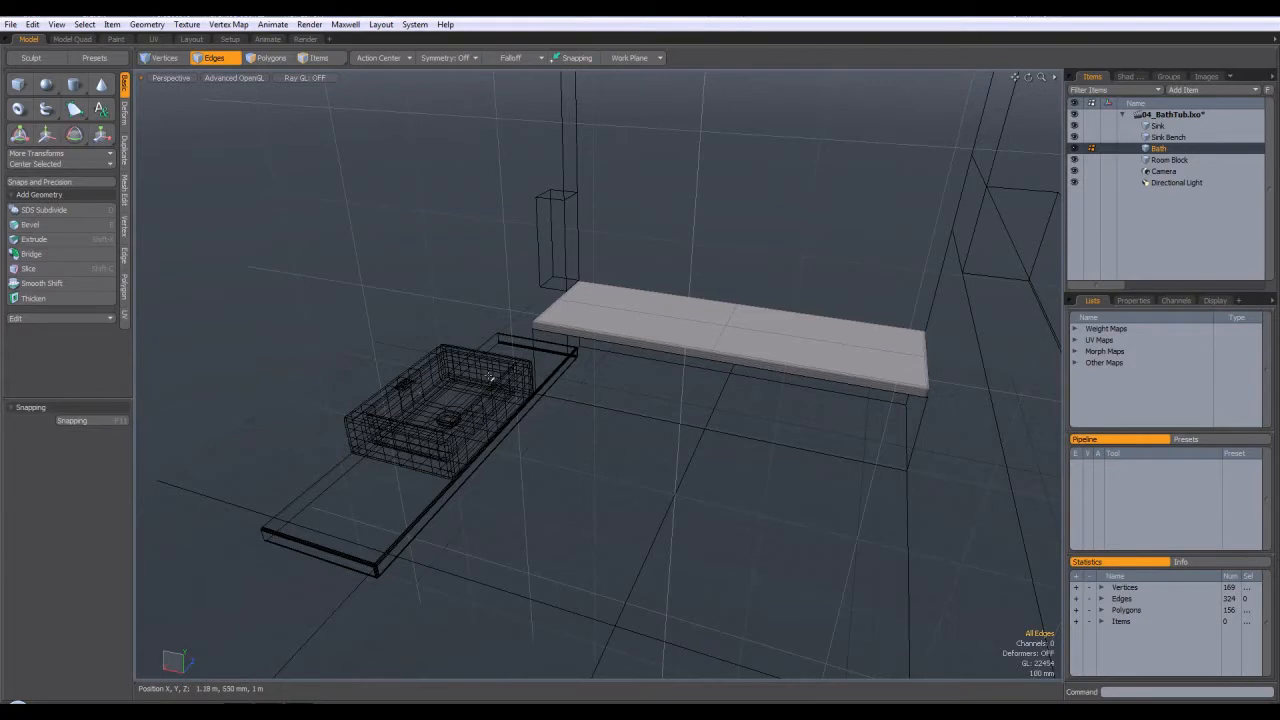
left_click_drag(619, 405, 769, 409, "alt")
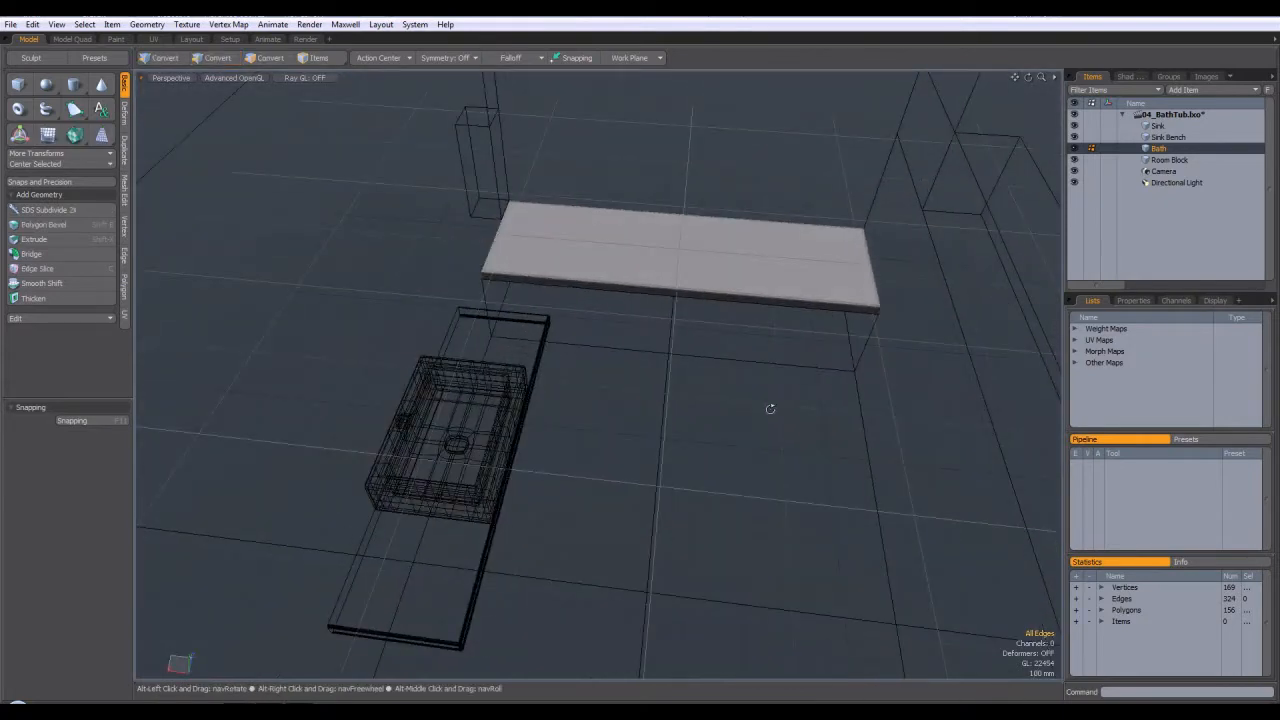
left_click(277, 58)
mouse_move(737, 265)
left_mouse_down()
mouse_move(737, 251)
mouse_move(652, 248)
left_mouse_up()
left_click(652, 248, "shift")
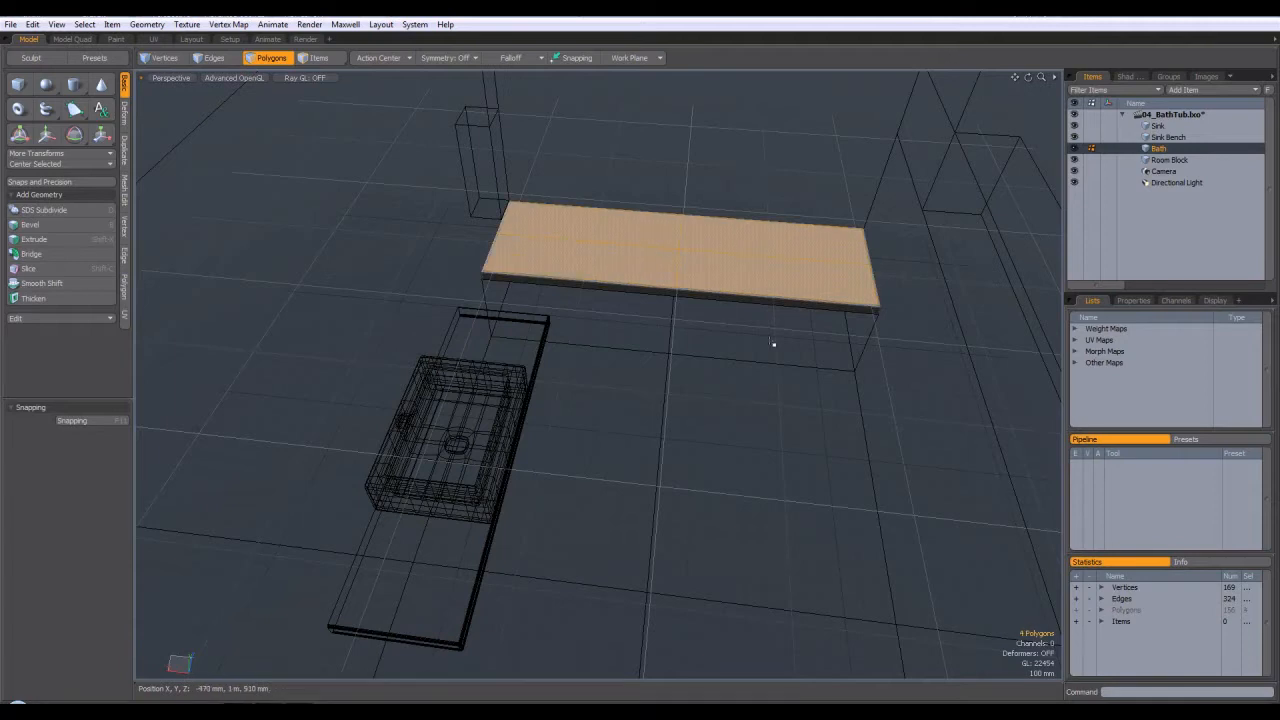
left_click(820, 427)
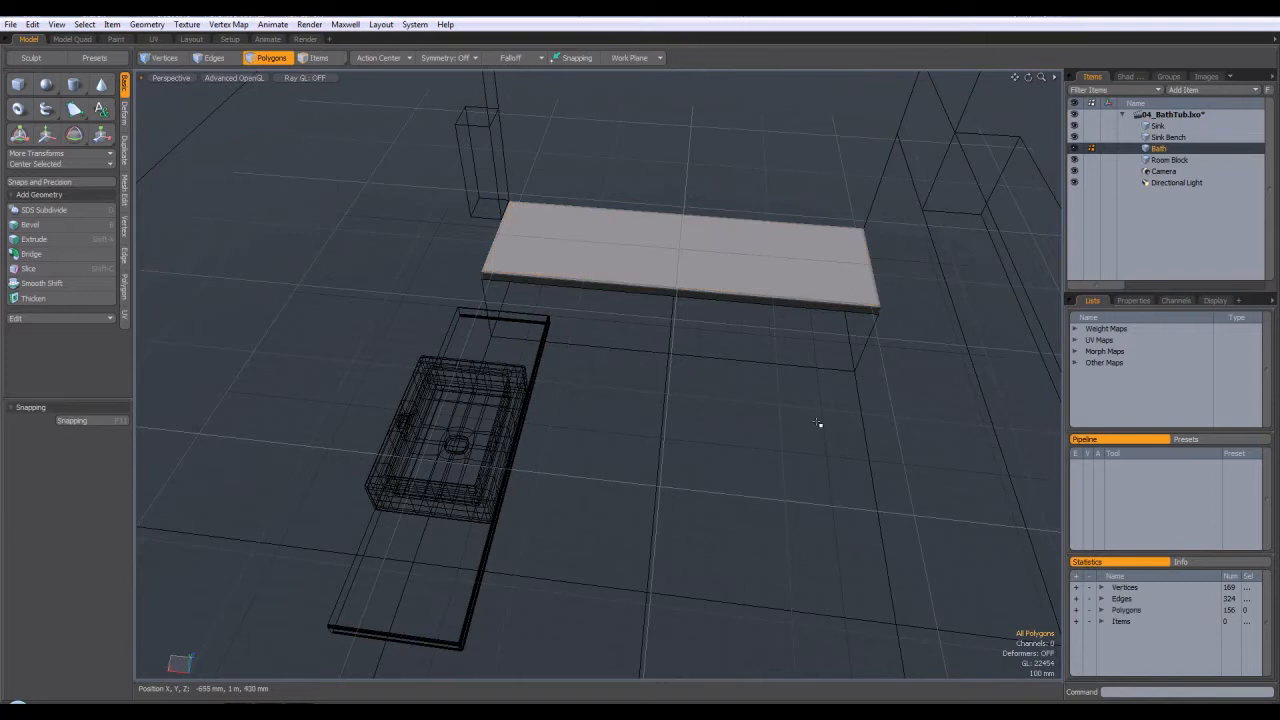
Move the inner edge loop at the Bath slab's negative X end inward along X to widen the rim there.
left_click_drag(800, 420, 838, 406, "alt")
scroll(846, 241, "up", 3)
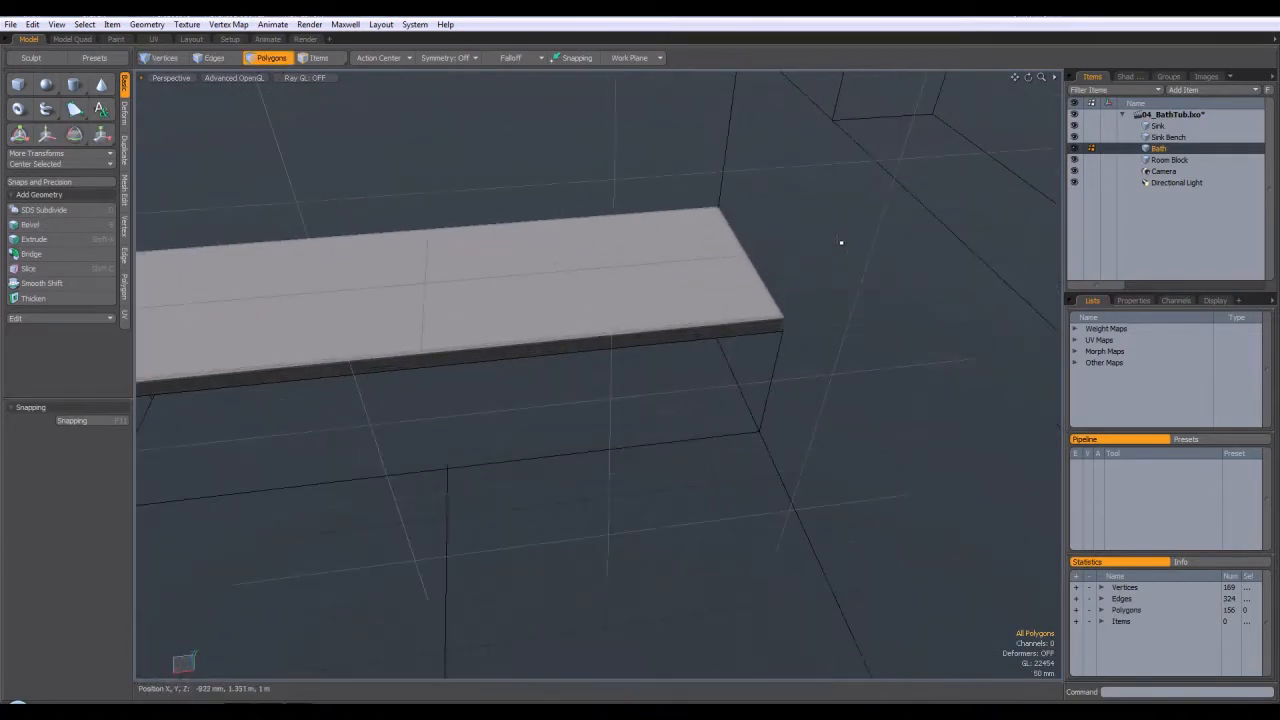
left_click(214, 57)
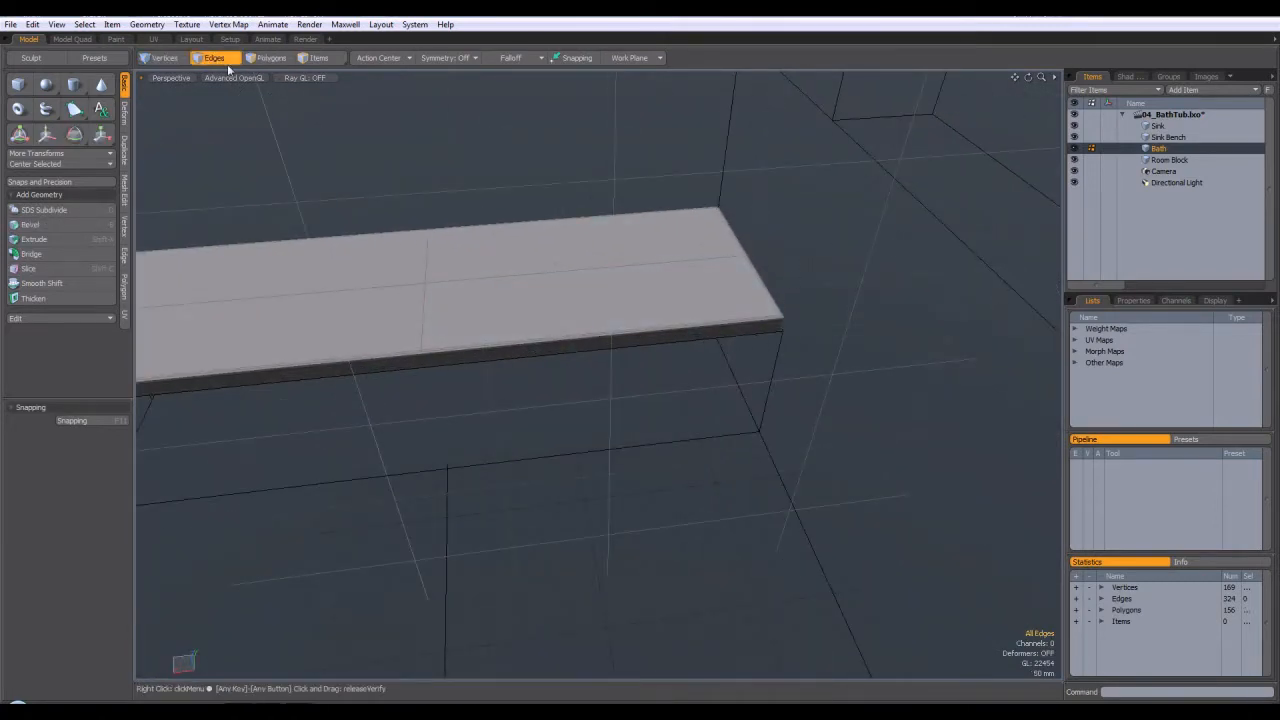
double_click(762, 289)
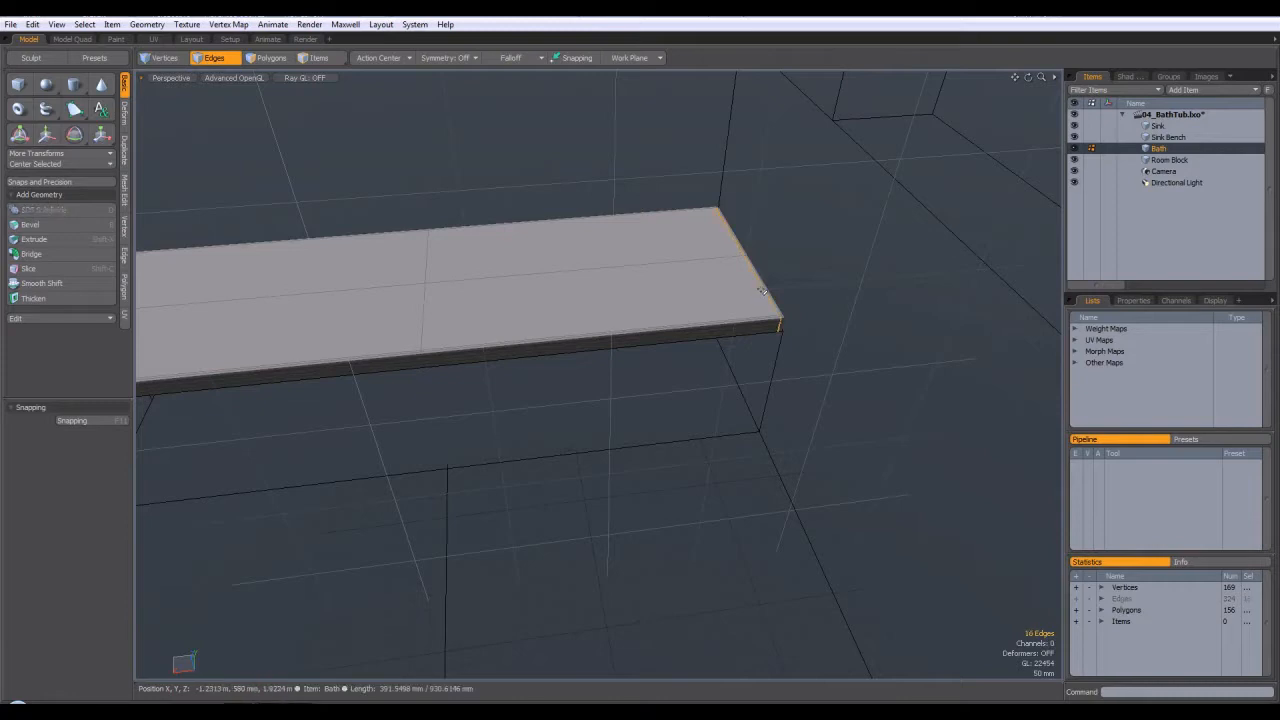
key("w")
left_click_drag(719, 260, 689, 261)
key("space")
left_click(875, 230)
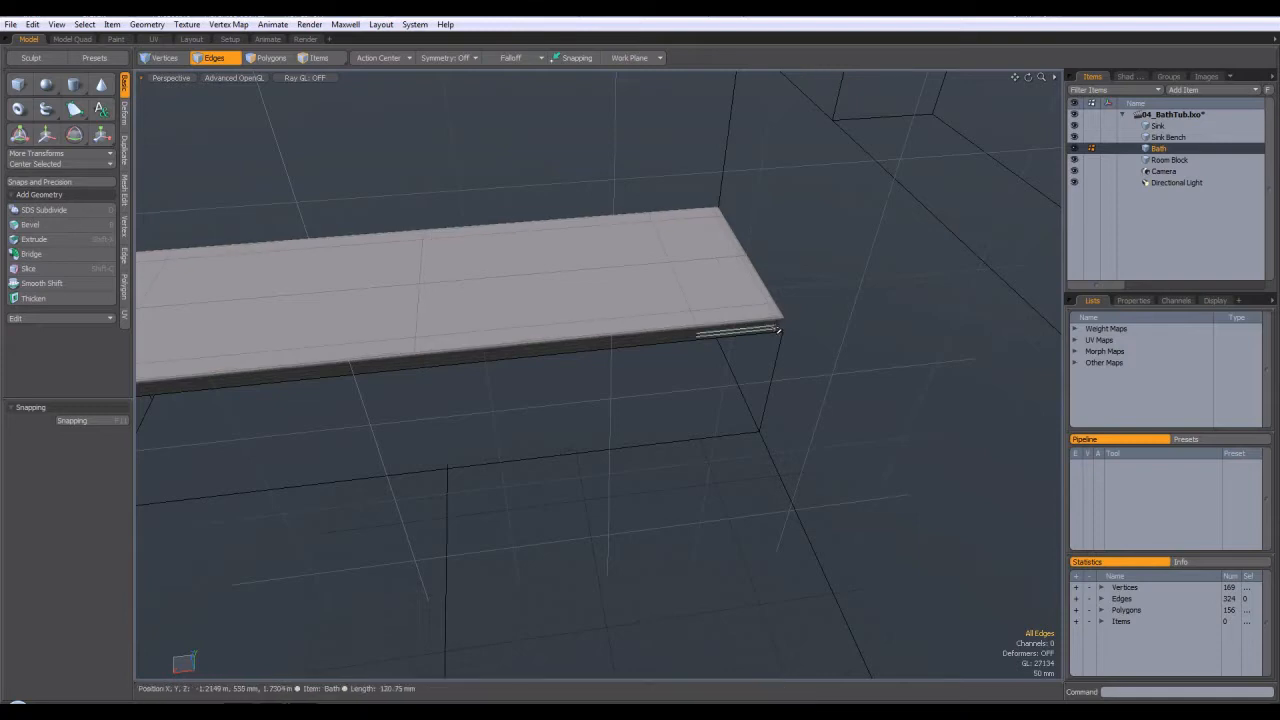
Try beveling the slab's four large top polygons downward into a straight-walled basin.
left_click(257, 59)
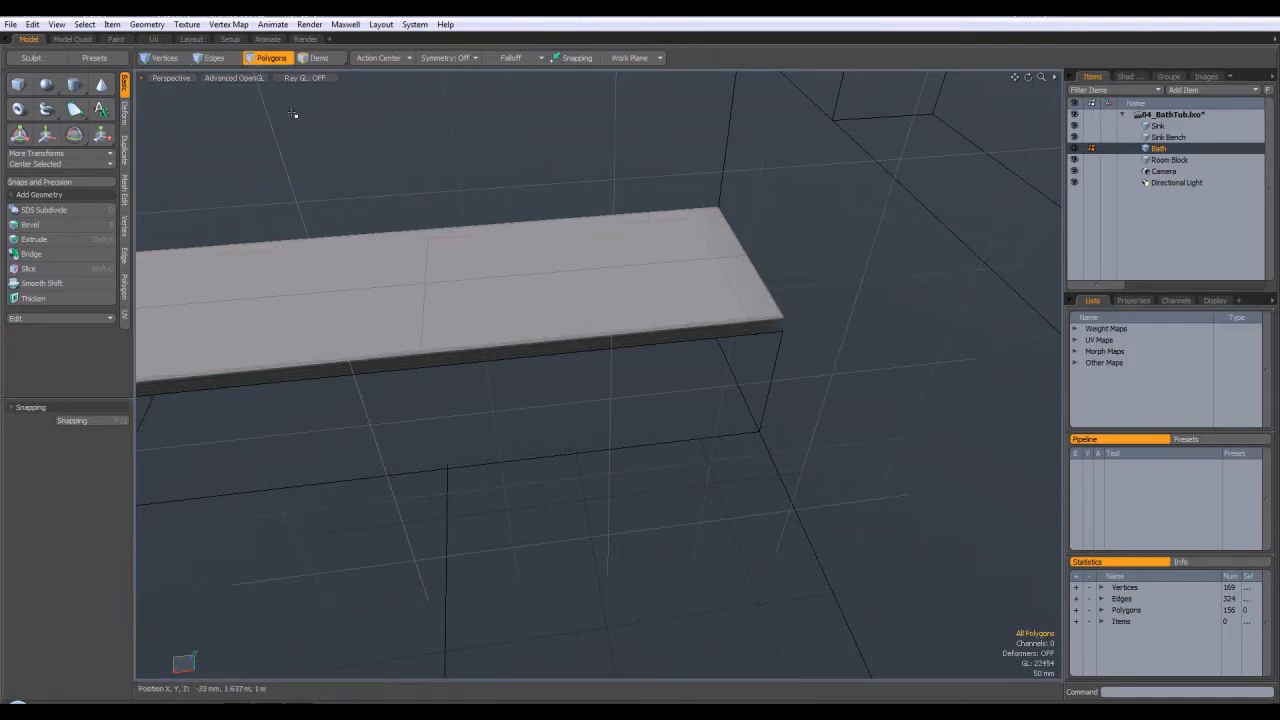
left_click_drag(460, 261, 463, 318)
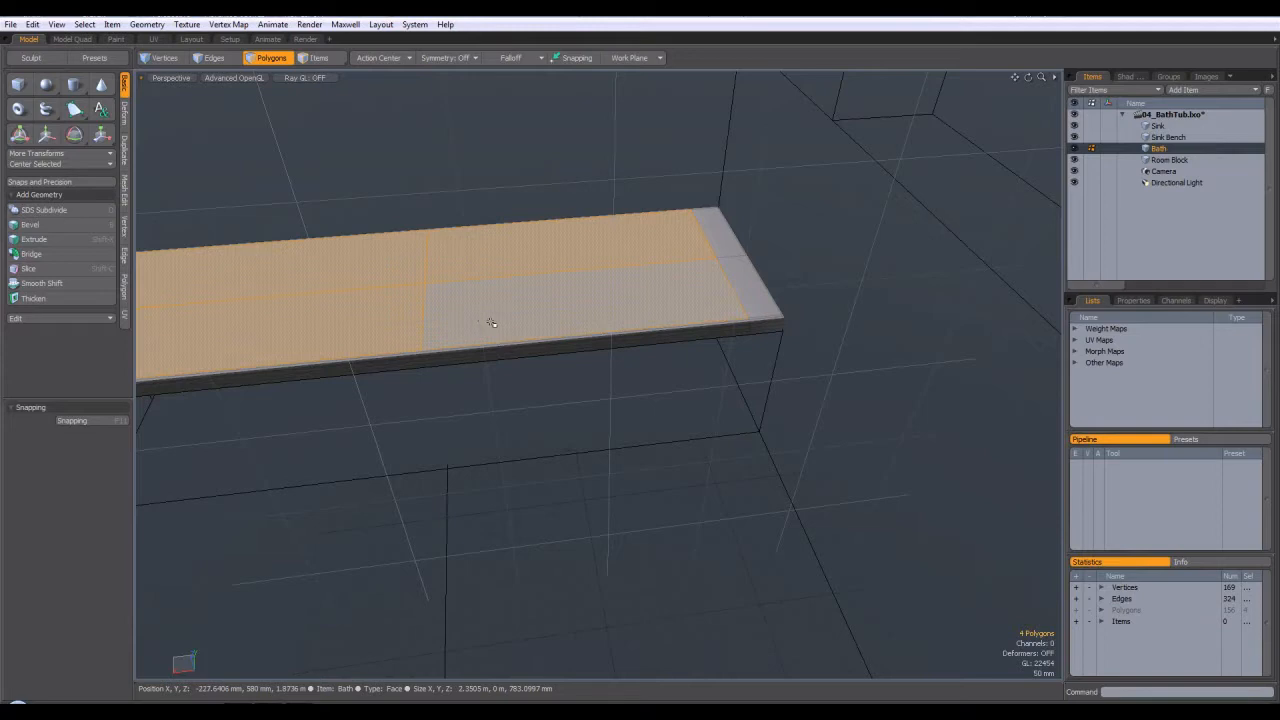
key("b")
left_click_drag(405, 270, 413, 320)
key("space")
left_click(863, 262)
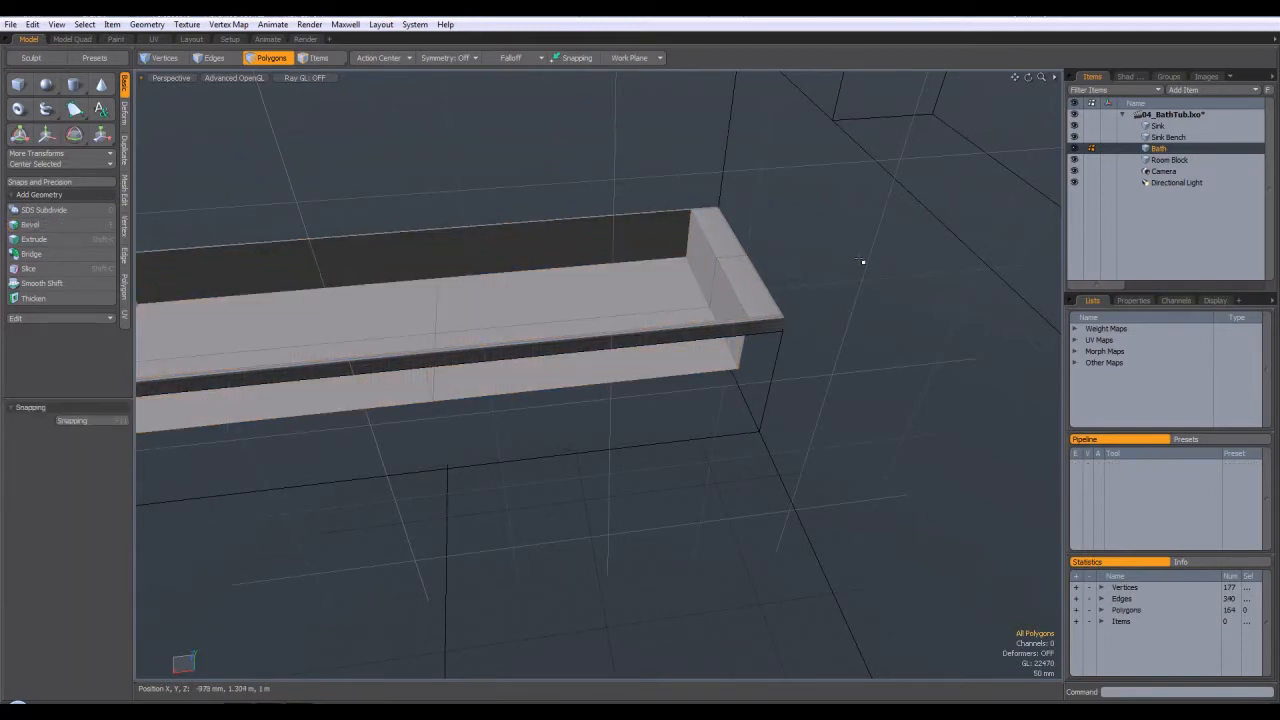
Preview the test basin as a subdivision surface and examine its rounded corners and rim before restoring the polygon display.
key("Tab")
mouse_move(842, 306)
left_mouse_down("alt")
mouse_move(790, 250)
mouse_move(819, 296)
left_mouse_up("alt")
left_click_drag(833, 362, 848, 420, "alt")
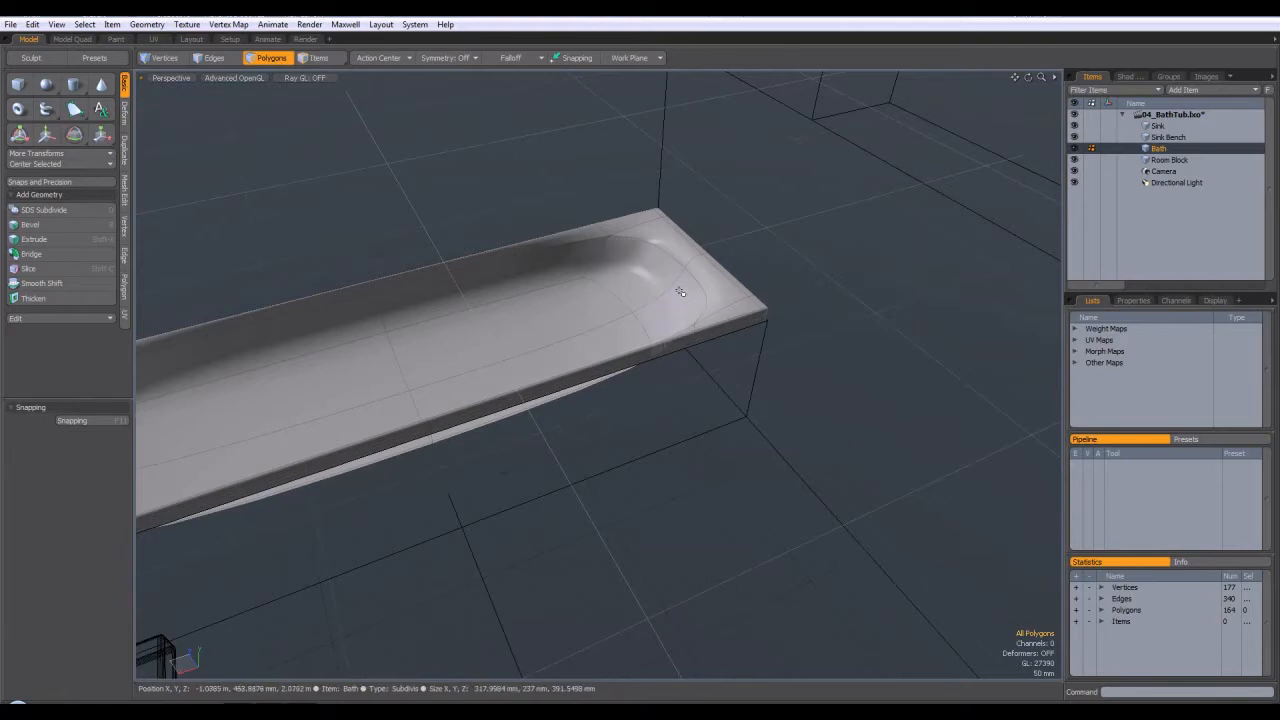
left_click_drag(650, 285, 397, 272, "alt")
left_click_drag(422, 330, 965, 376, "alt")
key("Tab")
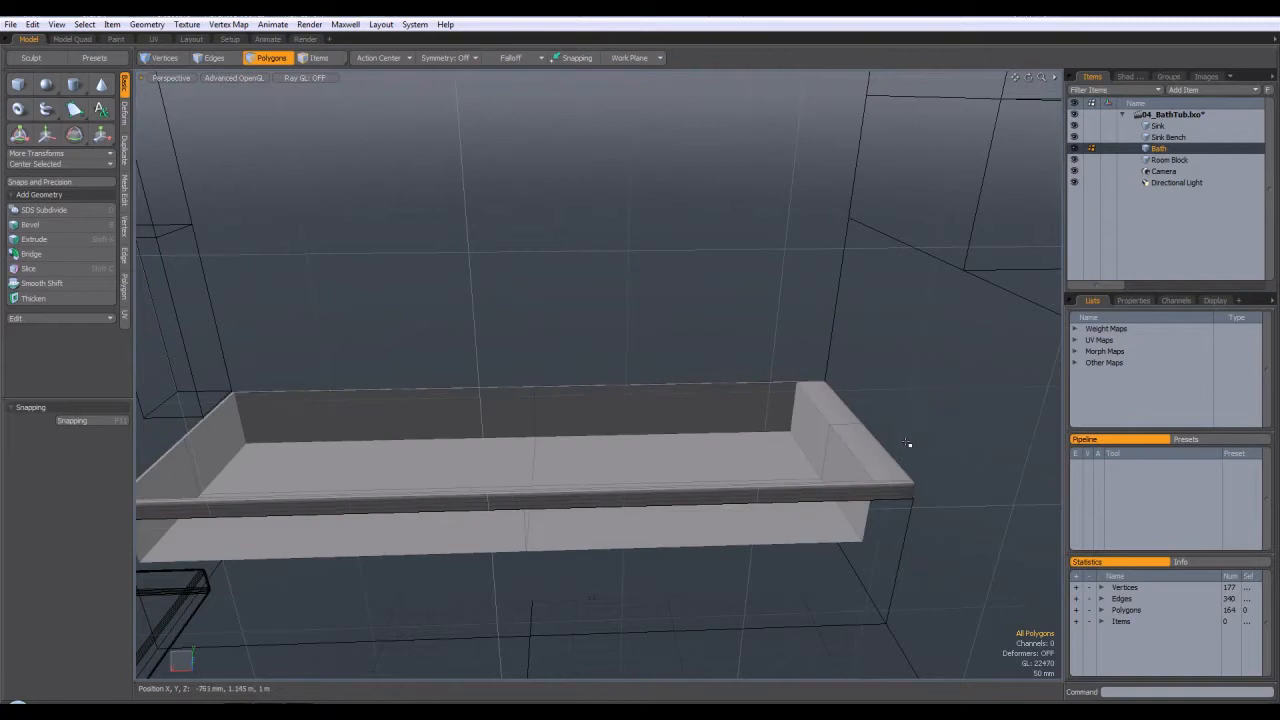
Undo the test basin bevel, back to the flat slab with the widened end, and clear the selection.
key("ctrl+z")
key("ctrl+z")
key("ctrl+z")
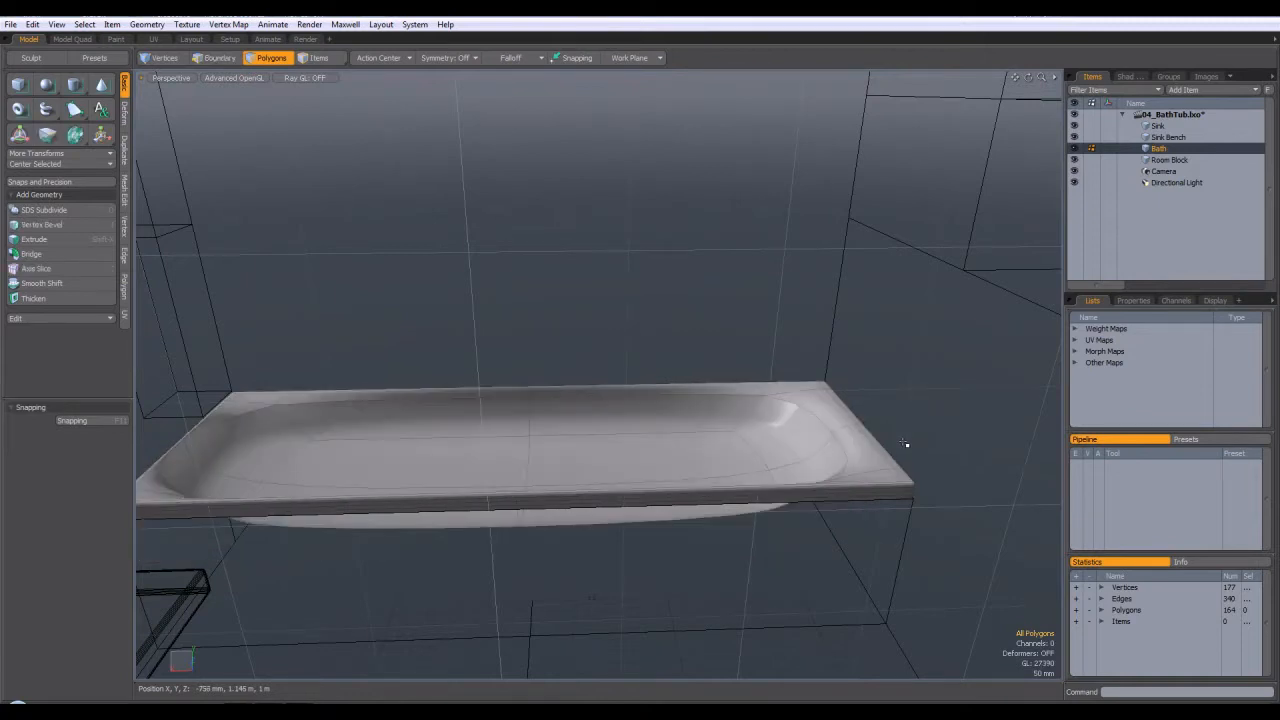
left_click(897, 386)
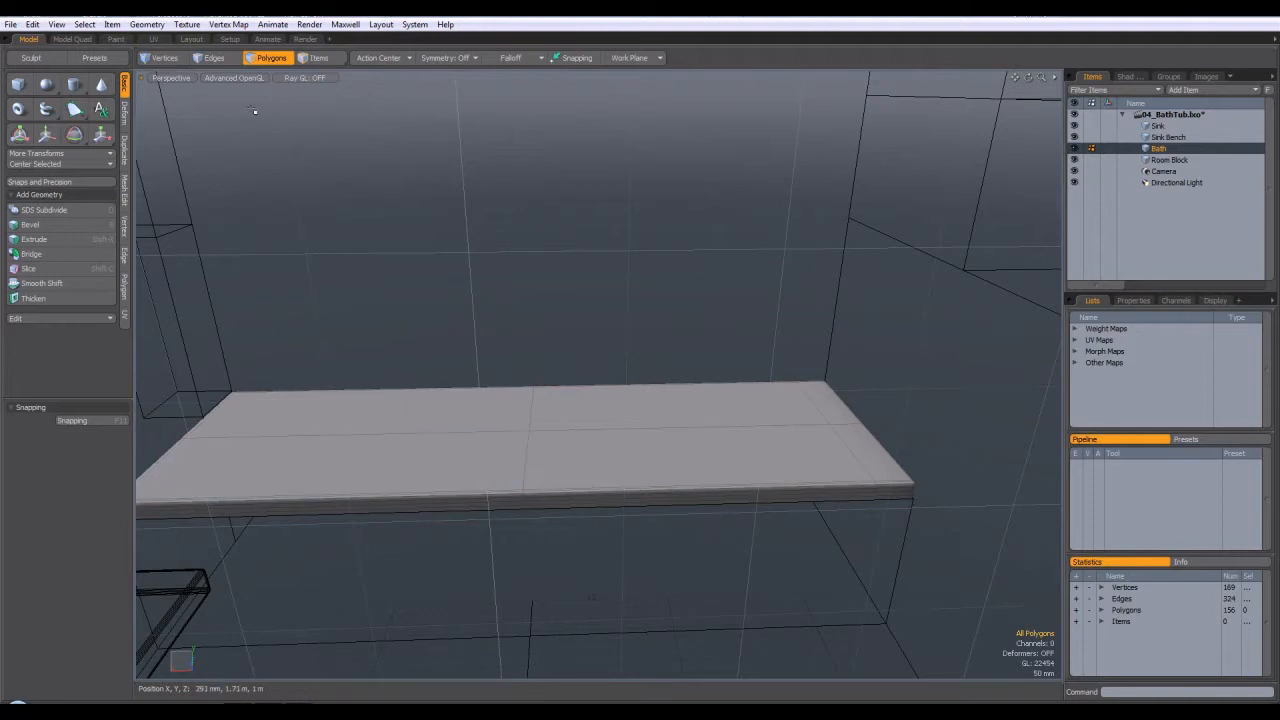
Select the edge loop at the slab's positive X end and move it inward about 85 mm along X.
left_click(213, 60)
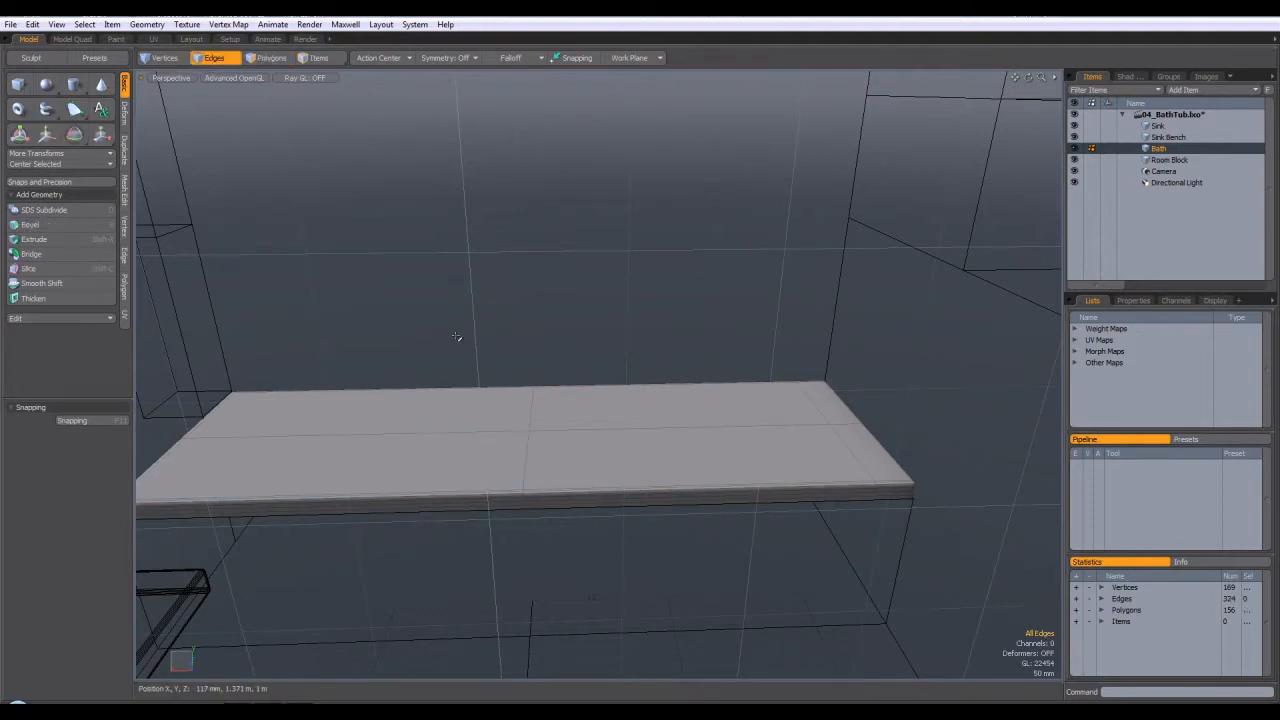
left_click_drag(405, 333, 266, 312, "alt")
double_click(246, 486)
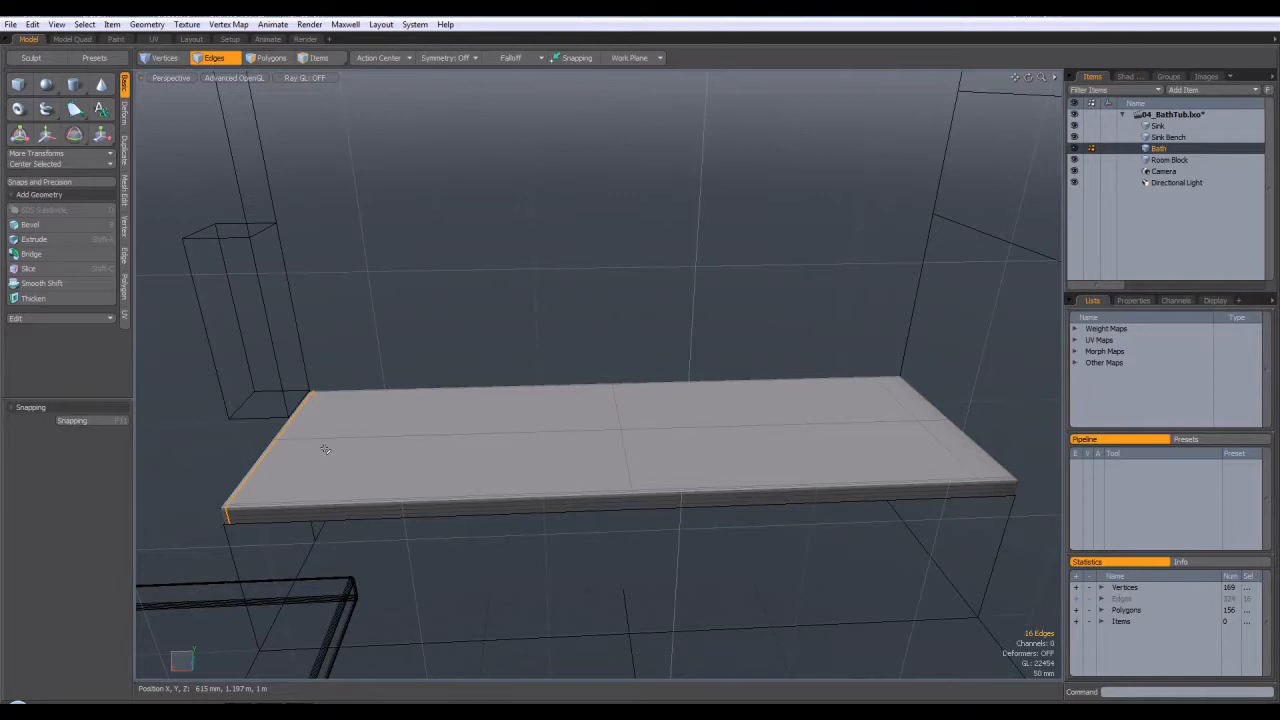
key("y")
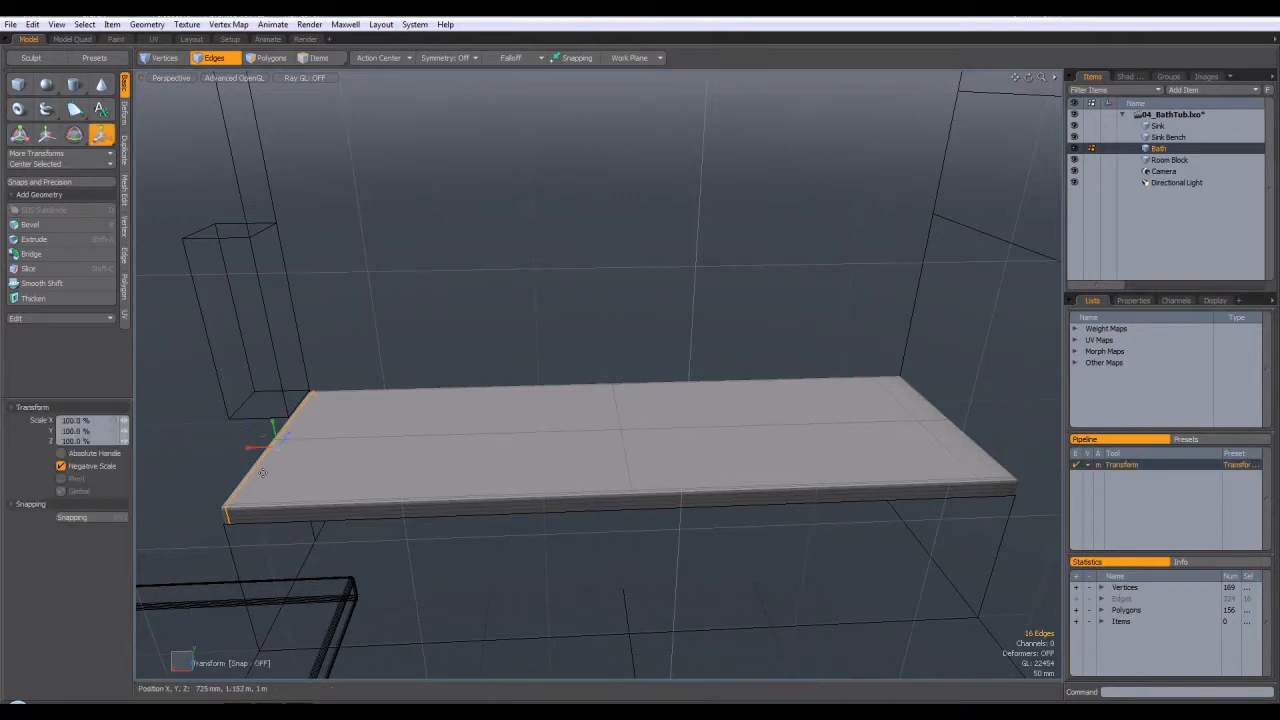
key("w")
left_click_drag(277, 431, 302, 431)
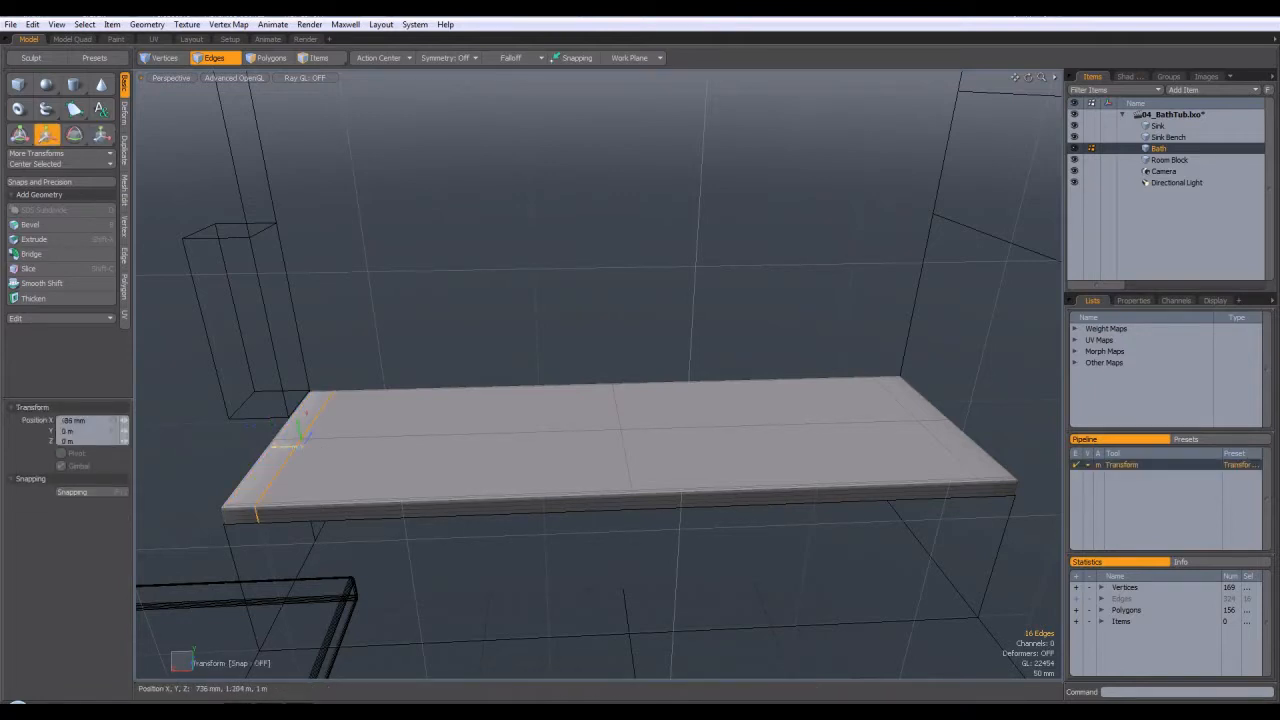
Refine the positive X end loop's offset to -115 mm in the top view, matching the opposite end's margin.
key("KP_1")
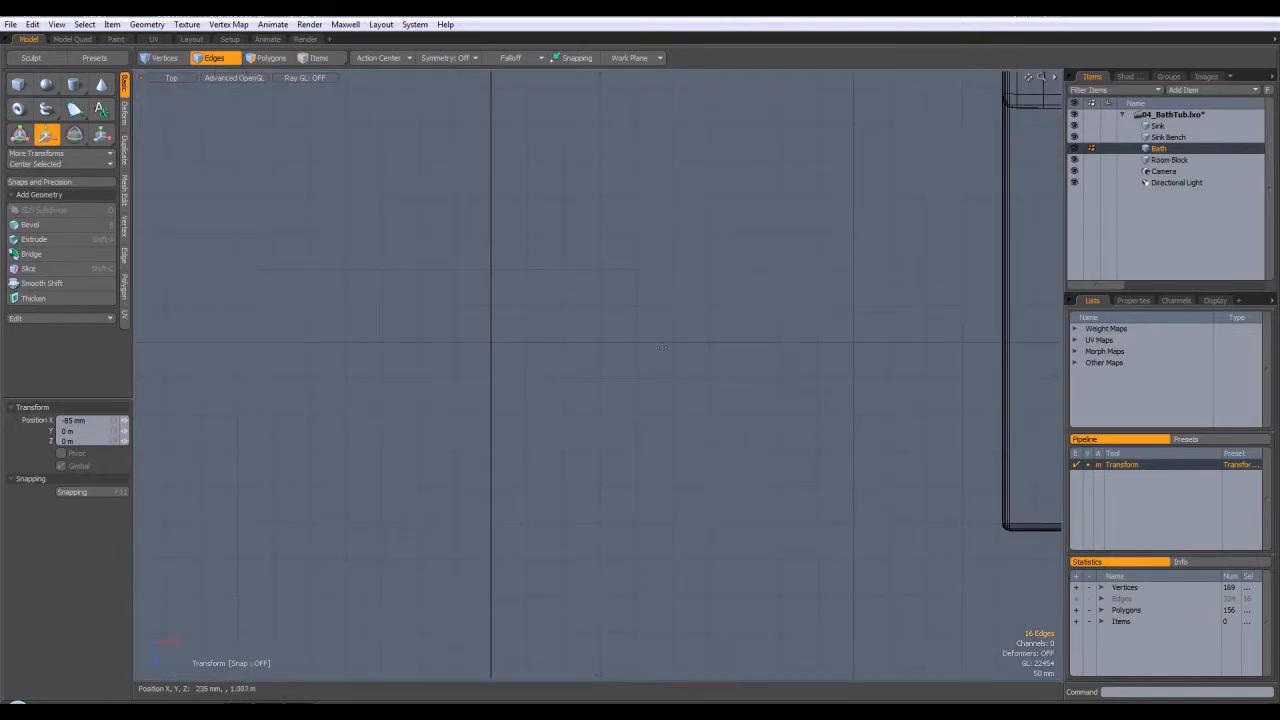
scroll(540, 401, "down", 8)
left_click_drag(860, 405, 735, 319, "alt")
scroll(735, 319, "up", 5)
left_click_drag(565, 217, 712, 287, "alt")
left_click_drag(903, 274, 893, 271)
left_click_drag(892, 330, 895, 330)
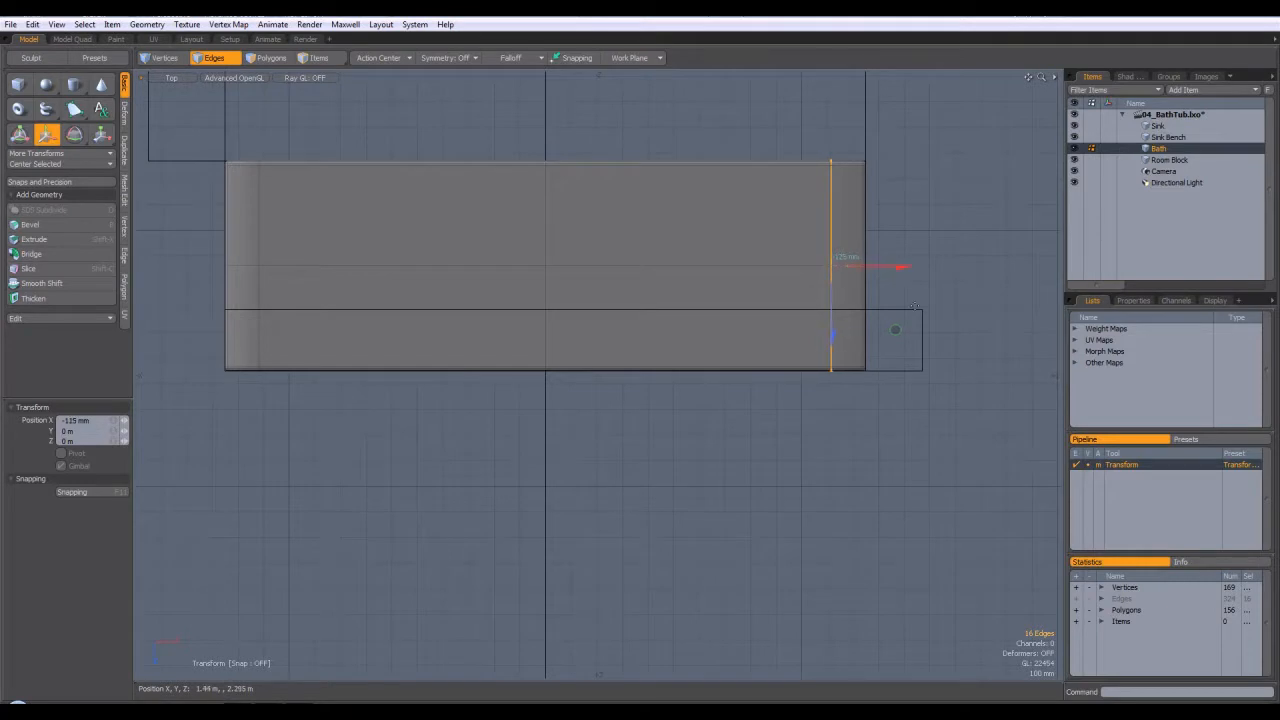
key("q")
left_click(950, 333)
Move the long edge loop on the slab's positive Z side inward along Z to match the end margins' width.
double_click(755, 366)
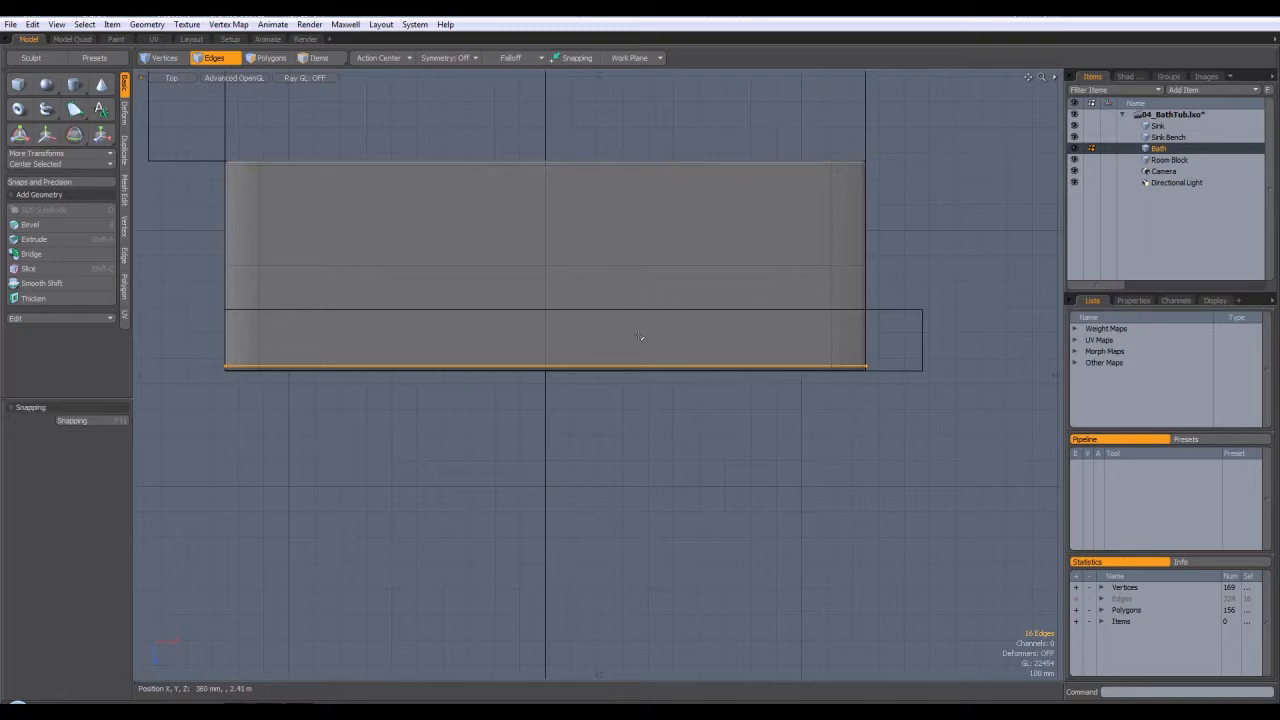
key("w")
left_click_drag(541, 437, 547, 410)
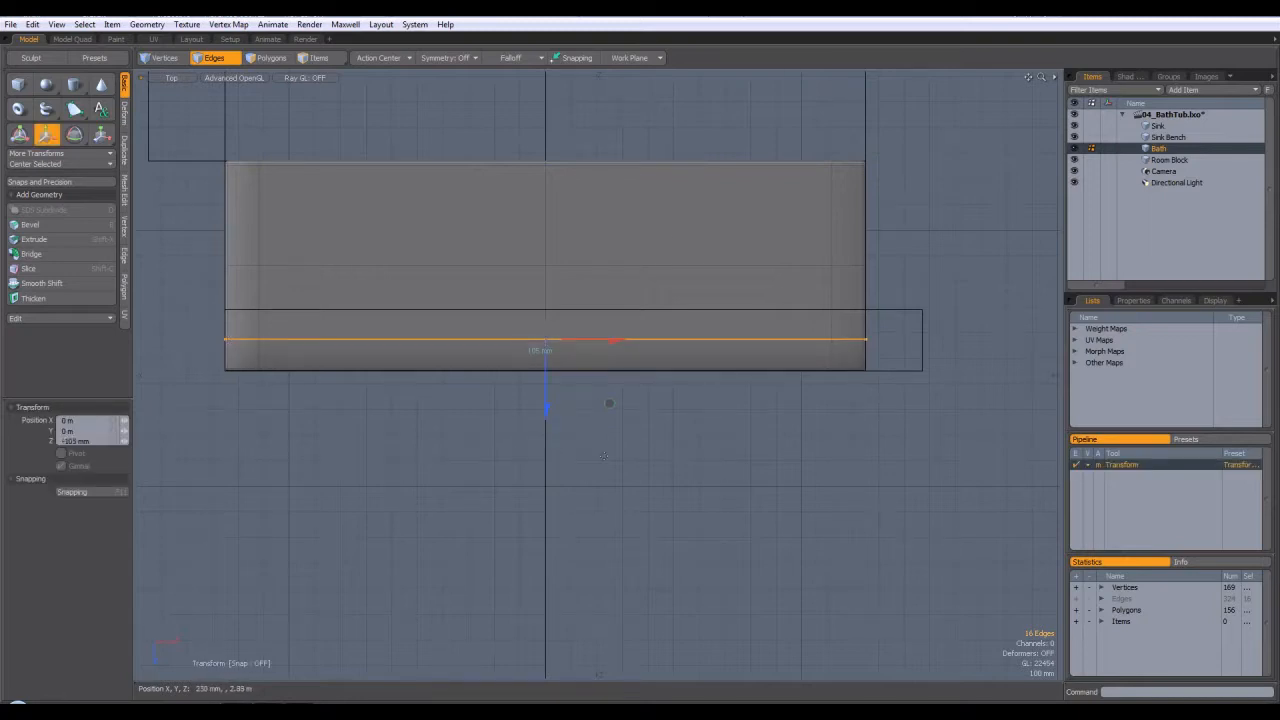
left_click_drag(549, 422, 549, 418)
key("space")
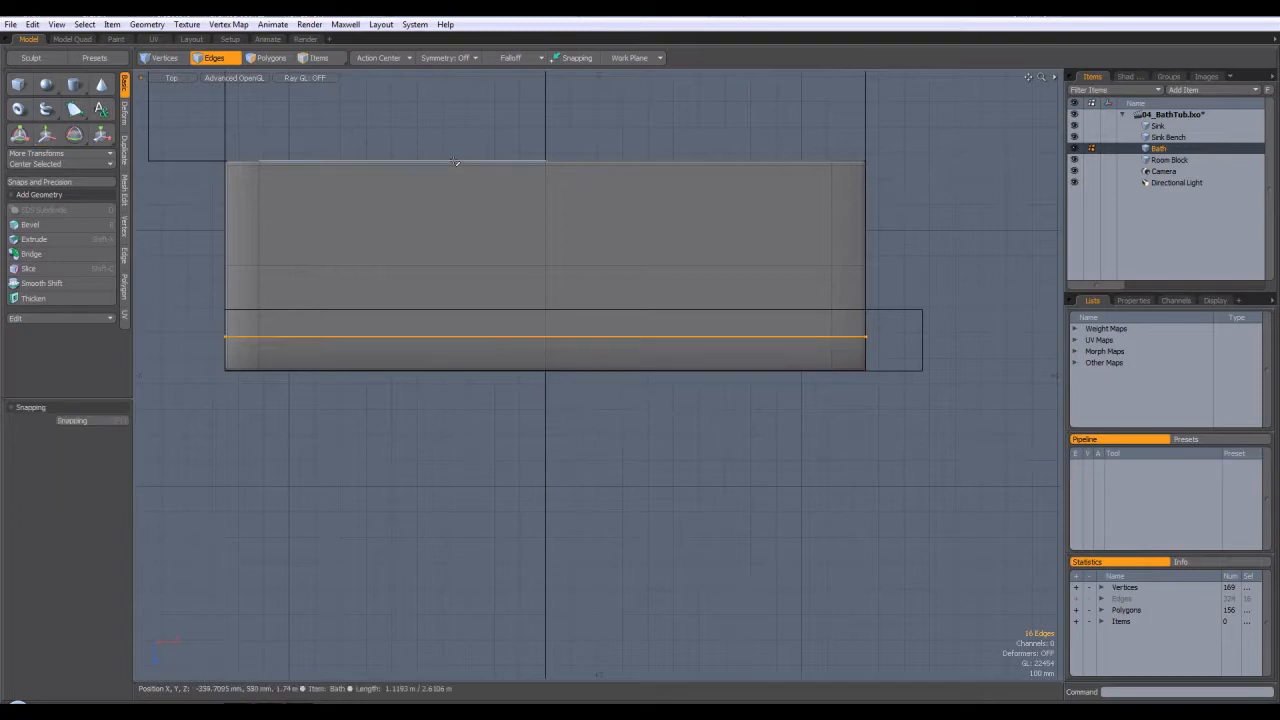
Select the long edge loop on the slab's negative Z side, move it 110 mm inward along Z, and clear the selection.
double_click(456, 165)
left_click(446, 177)
double_click(444, 166)
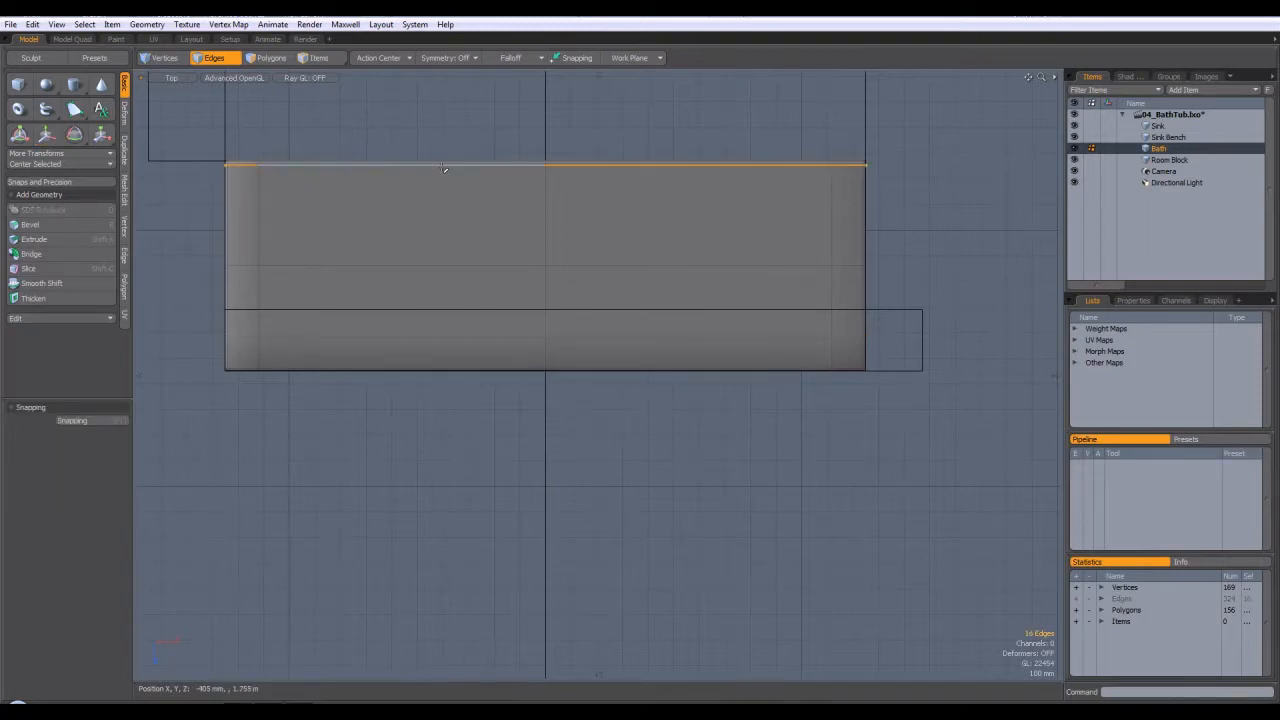
key("y")
left_click_drag(547, 236, 547, 264)
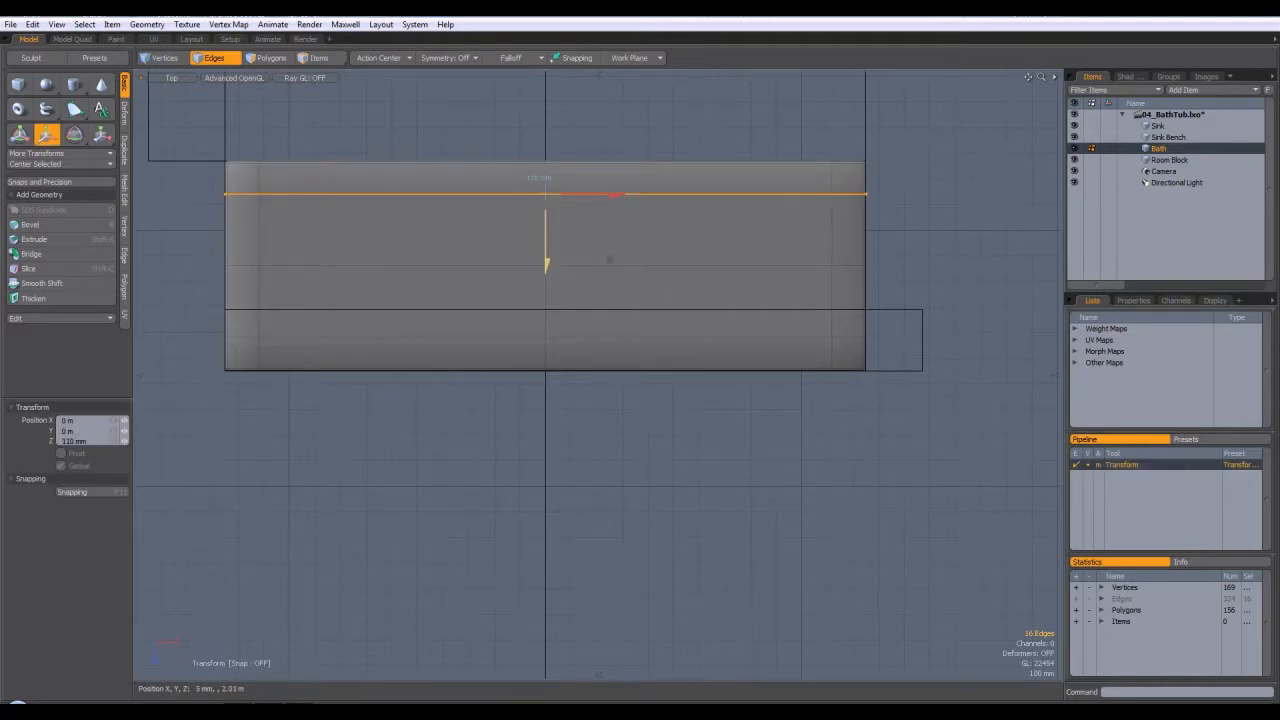
key("space")
left_click(455, 150)
left_click(452, 161)
left_click(451, 146)
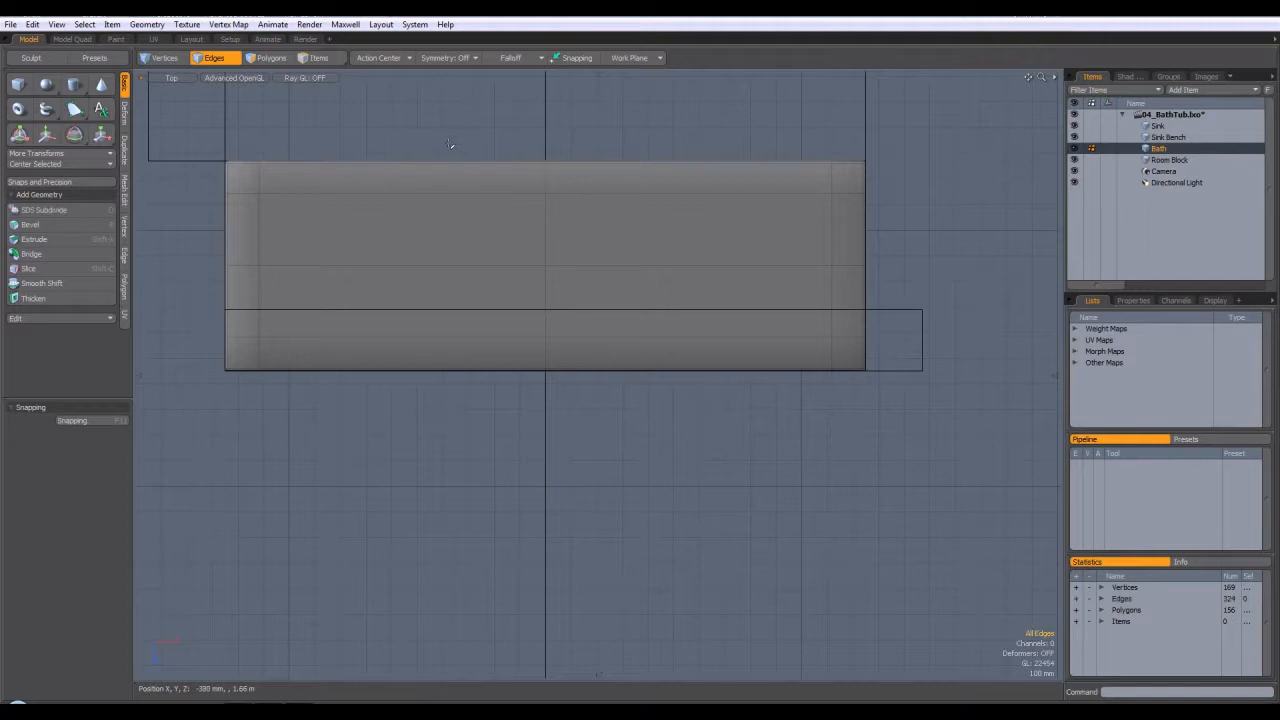
Select the four central polygons of the slab's top face in the perspective view.
key("ctrl+space")
left_click(486, 129)
left_click_drag(651, 229, 590, 320, "alt")
left_click(263, 58)
mouse_move(540, 506)
left_mouse_down()
mouse_move(586, 560)
mouse_move(655, 506)
left_mouse_up()
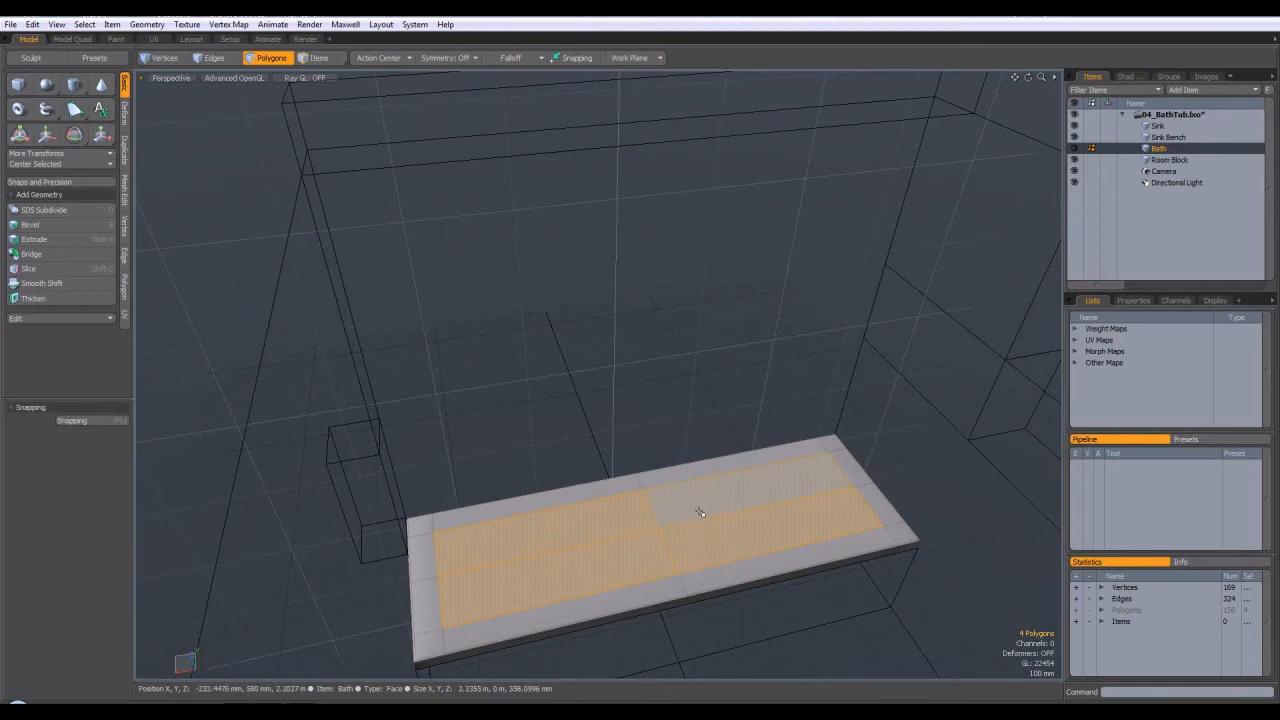
Try to bevel the four polygons into a basin with a -510 mm shift and preview it with subdivision.
key("b")
left_click(728, 504)
left_click_drag(728, 504, 730, 395, "alt+shift")
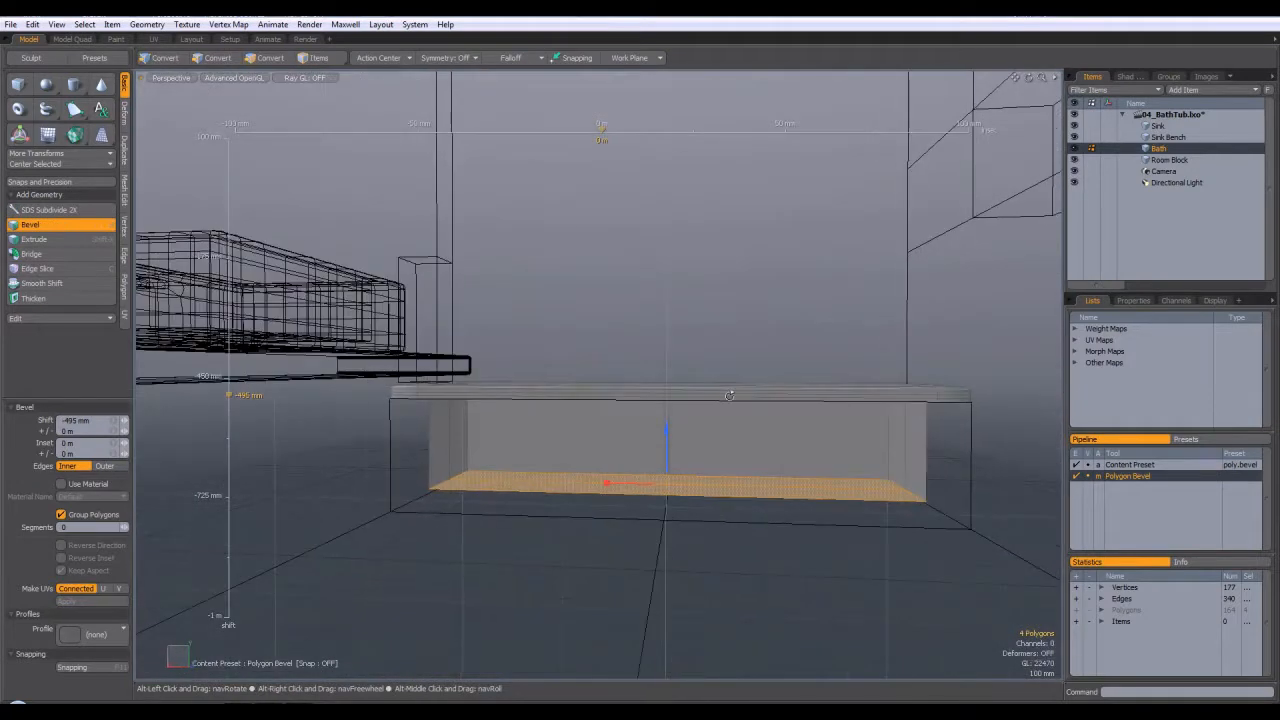
left_click_drag(670, 437, 670, 446)
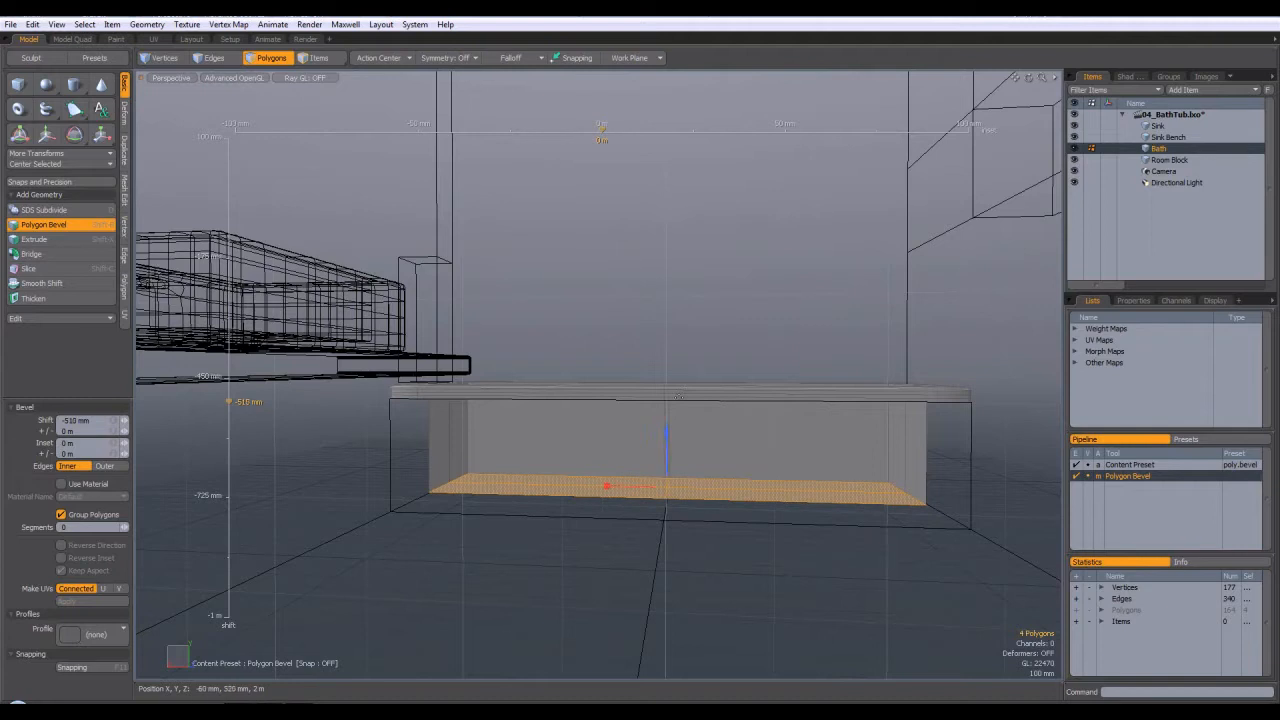
key("space")
left_click_drag(703, 303, 856, 465, "alt")
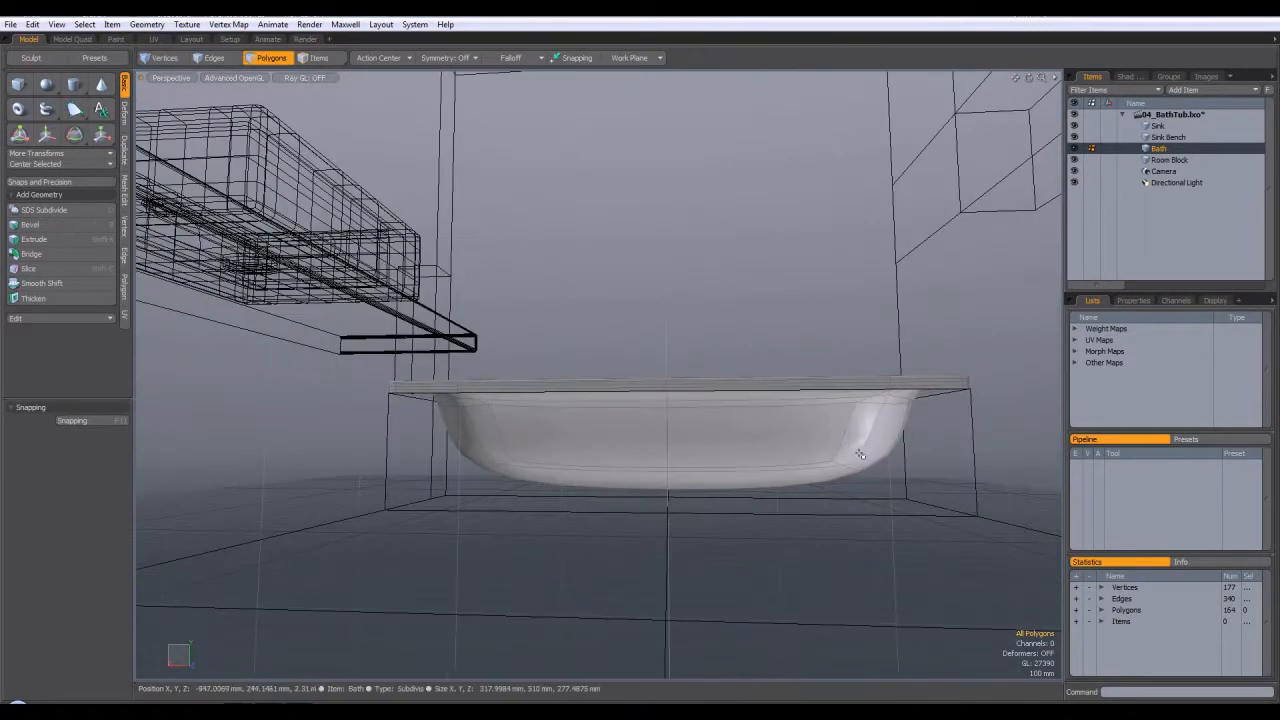
key("Tab")
left_click_drag(773, 455, 590, 522, "alt")
Turn off the subdivision preview and undo the straight-walled basin bevel, back to the selected top polygons.
key("Tab")
key("ctrl+z")
key("ctrl+z")
key("ctrl+z")
left_click_drag(712, 396, 699, 496, "alt")
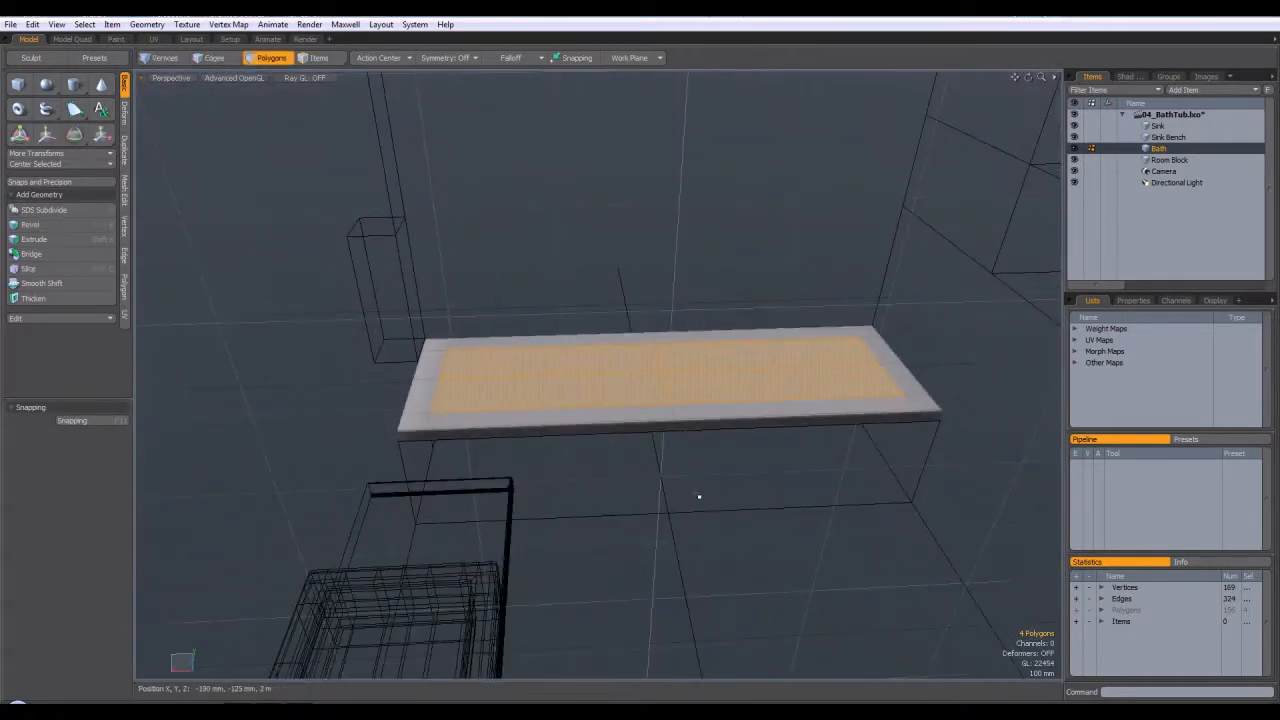
Try to bevel the four top polygons down into a tapered basin with a 55 mm inset, adjusting its depth.
key("b")
left_click(601, 386)
left_click_drag(667, 328, 664, 412)
left_click_drag(796, 494, 672, 450, "alt")
left_click_drag(735, 392, 715, 409, "alt")
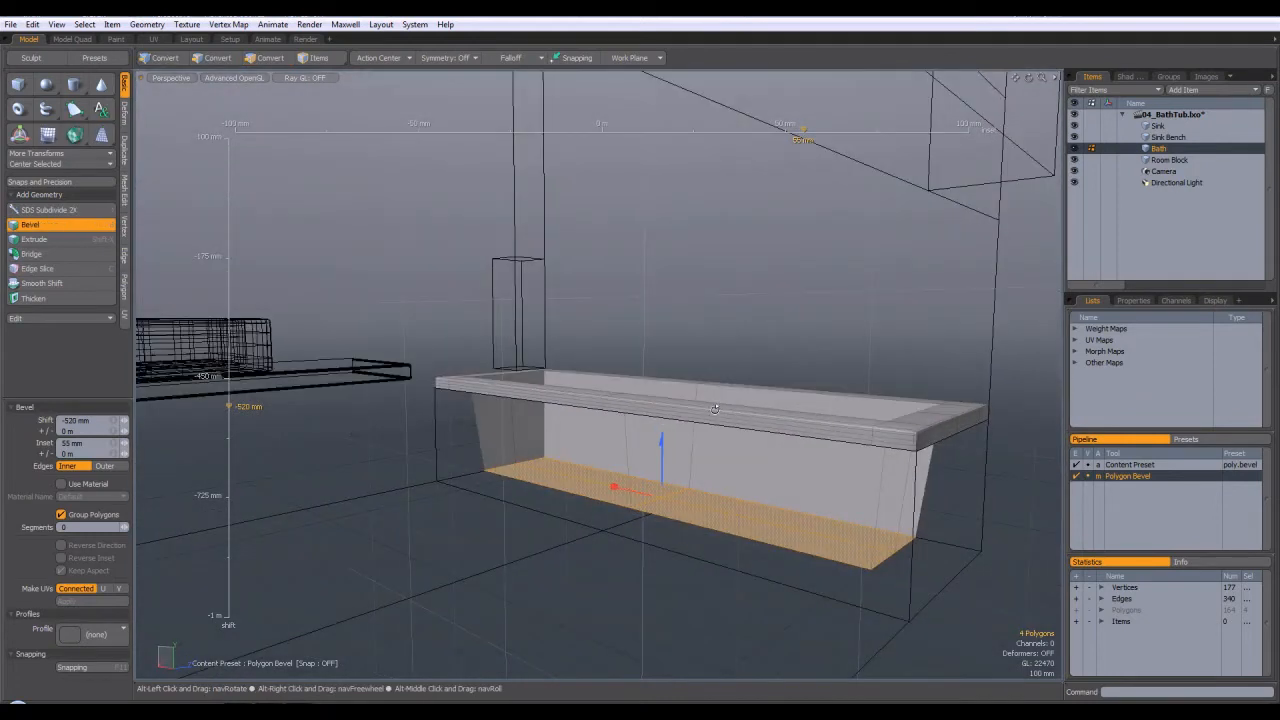
left_click_drag(661, 450, 661, 437)
Add bevels to round the basin floor: -80 mm shift with 38 mm inset, -30 mm shift with 70 mm inset, and a slight final inset.
left_click_drag(731, 382, 623, 494, "alt")
left_click(645, 308, "shift")
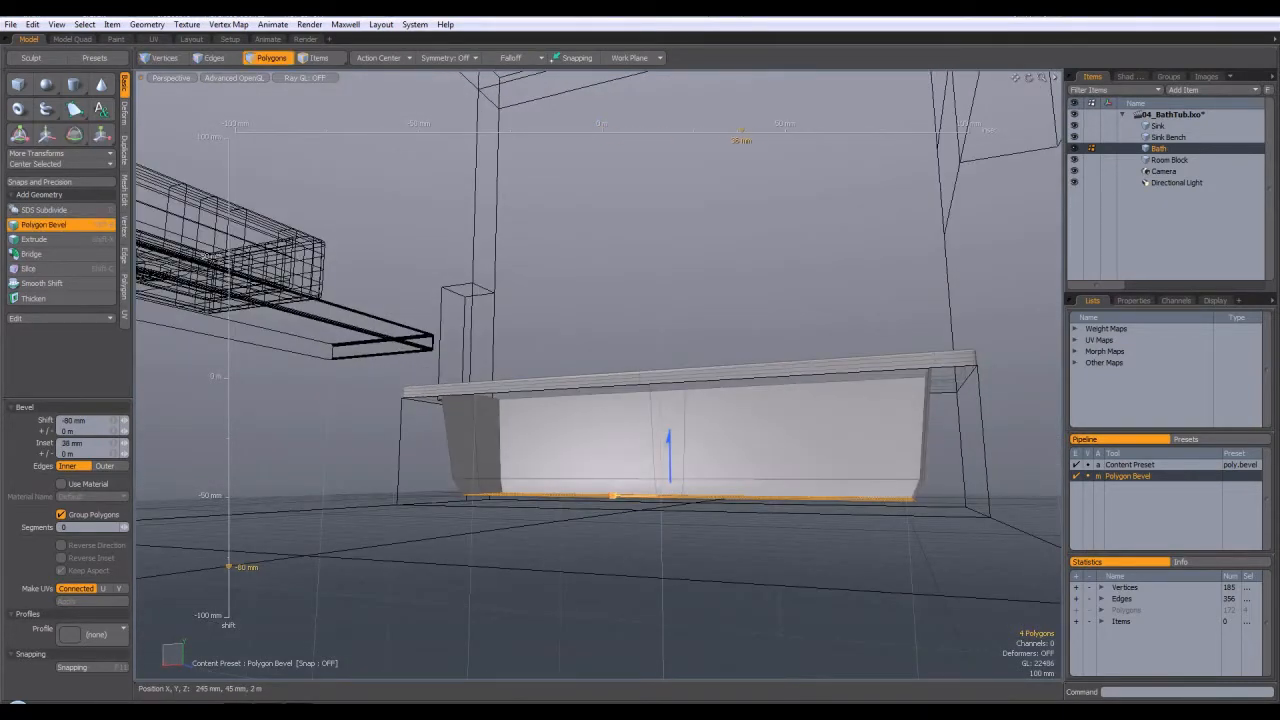
mouse_move(672, 452)
left_mouse_down("alt")
mouse_move(611, 534)
mouse_move(679, 475)
mouse_move(663, 445)
mouse_move(714, 437)
mouse_move(759, 386)
mouse_move(690, 480)
mouse_move(710, 416)
mouse_move(710, 435)
mouse_move(667, 470)
left_mouse_up("alt")
left_click(689, 229, "shift")
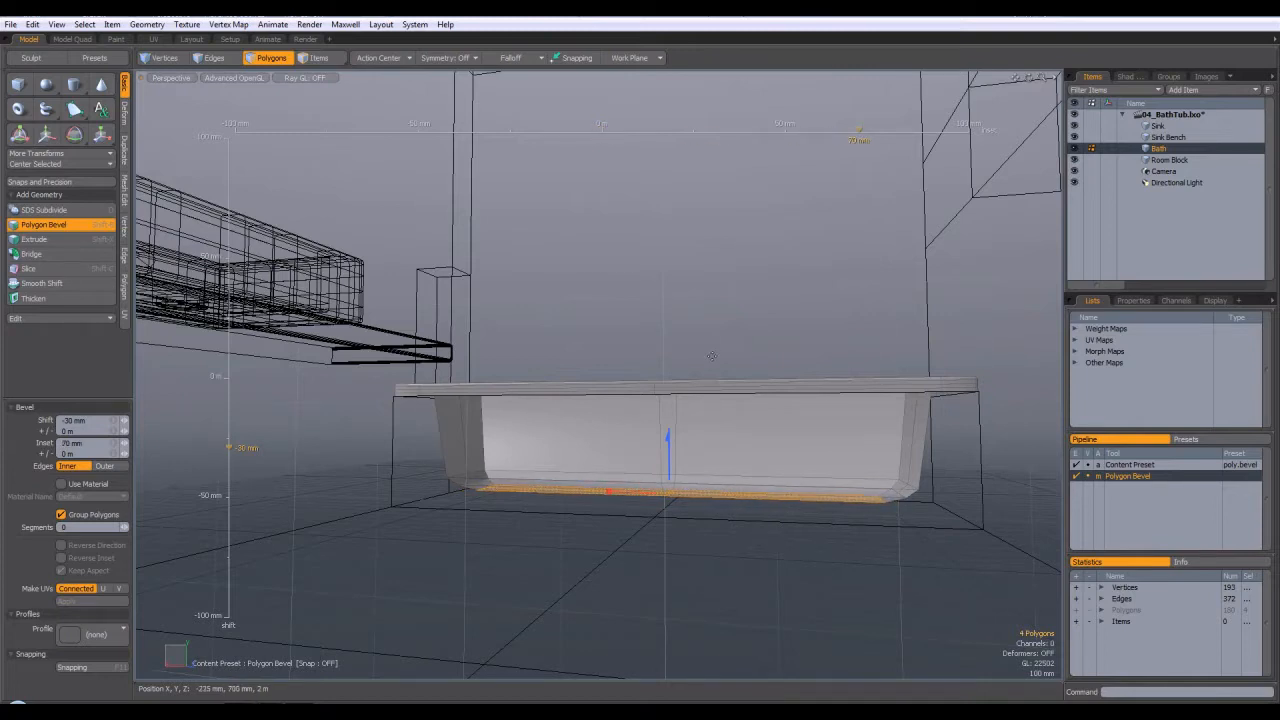
left_click_drag(688, 331, 632, 473, "alt")
scroll(629, 409, "up", 3)
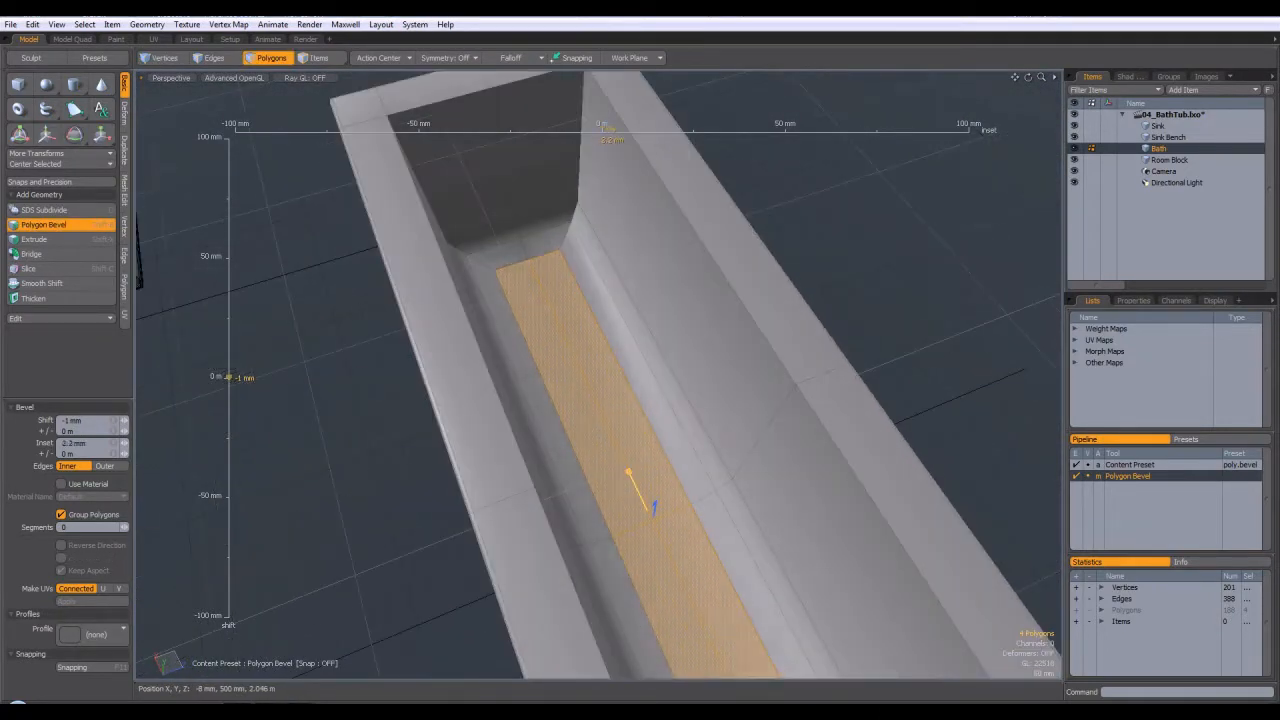
Clear the floor selection, turn on subdivision and inspect the rounded basin from above and from its end.
key("q")
left_click(859, 287)
left_click_drag(886, 306, 885, 287, "alt")
key("Tab")
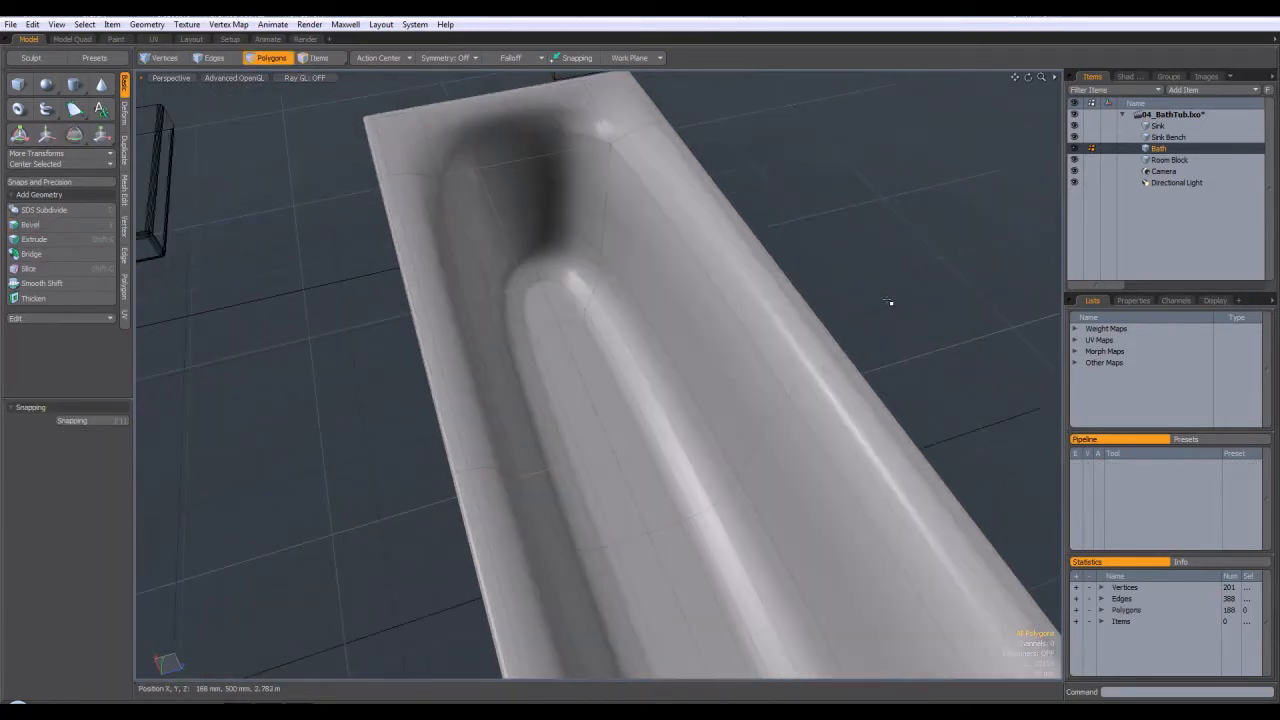
scroll(883, 314, "down", 5)
left_click_drag(886, 332, 888, 240, "alt")
scroll(883, 306, "up", 5)
left_click_drag(883, 306, 905, 335, "alt")
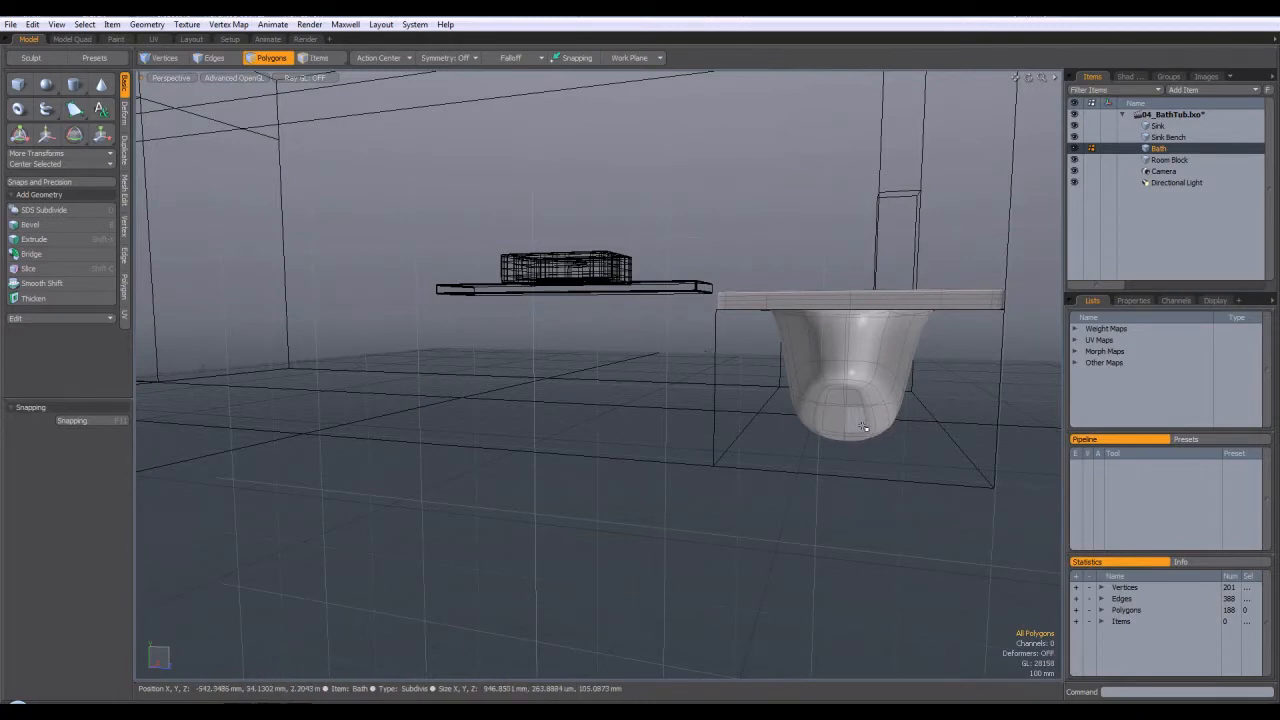
Undo the subdivision and all tapered basin bevels, back to the flat slab with the four central polygons selected.
key("ctrl+z")
key("ctrl+z")
key("ctrl+z")
key("ctrl+z")
key("ctrl+z")
key("ctrl+z")
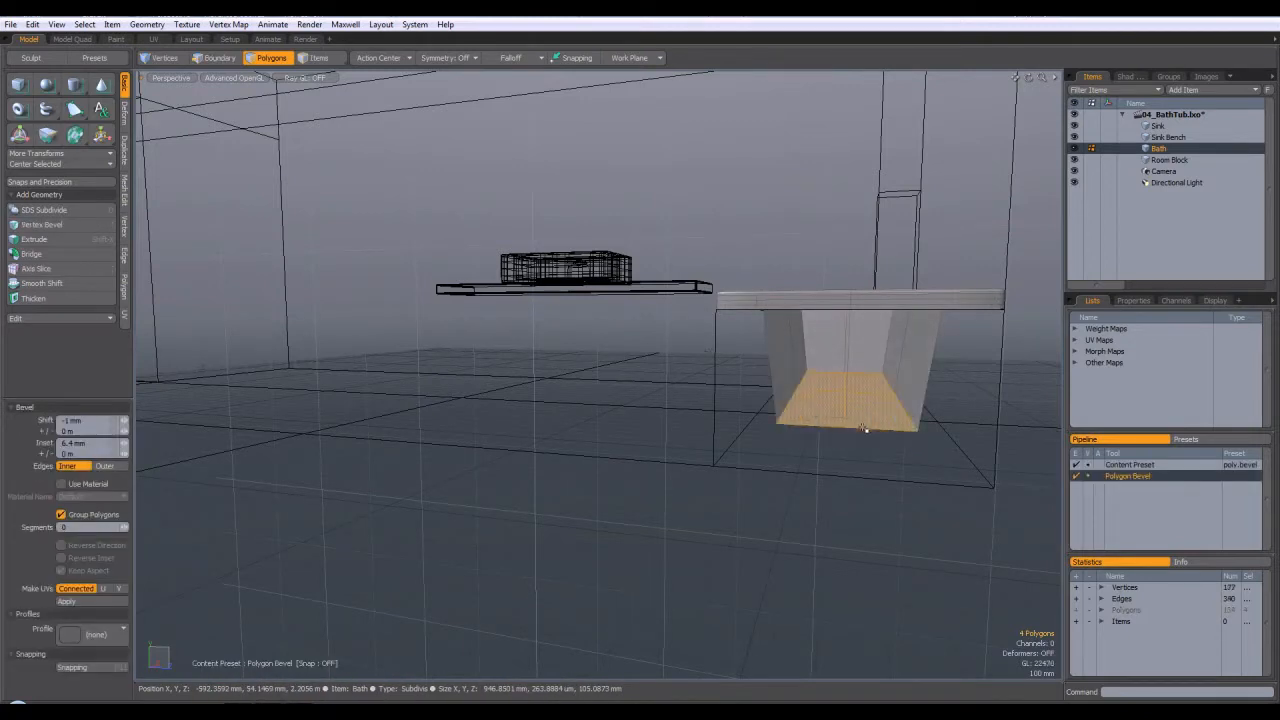
left_click_drag(783, 375, 801, 409, "alt")
key("space")
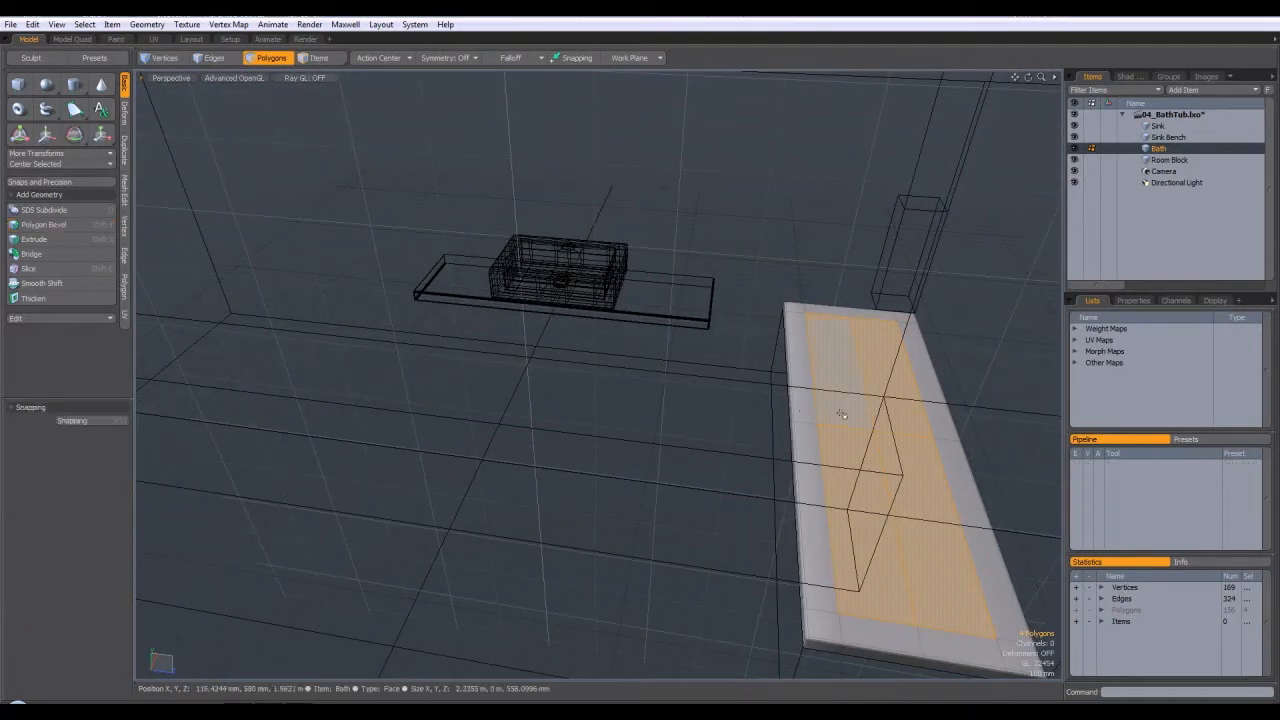
left_click(882, 403)
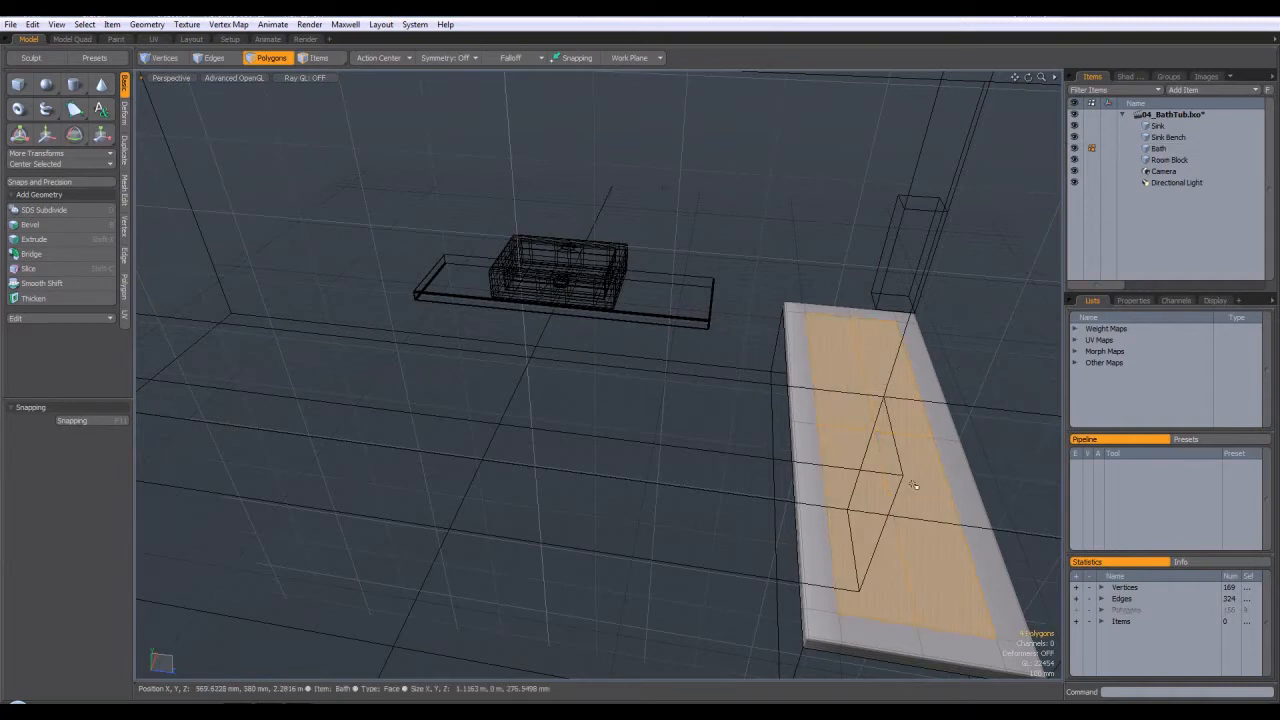
key("ctrl+z")
key("ctrl+z")
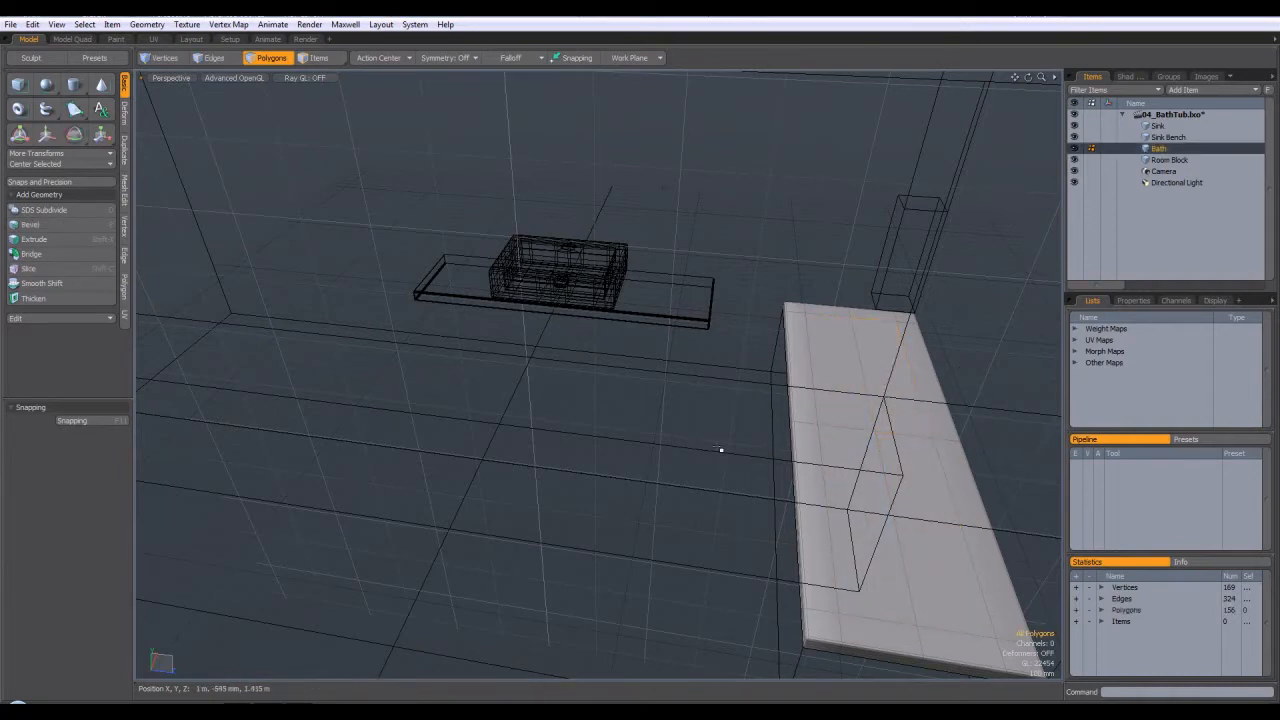
Bevel the four top polygons down into a straight-walled basin with its floor at 133 mm height, and clear the selection.
left_click_drag(549, 349, 660, 318, "alt")
key("b")
left_click(730, 369)
left_click_drag(734, 356, 632, 258, "alt")
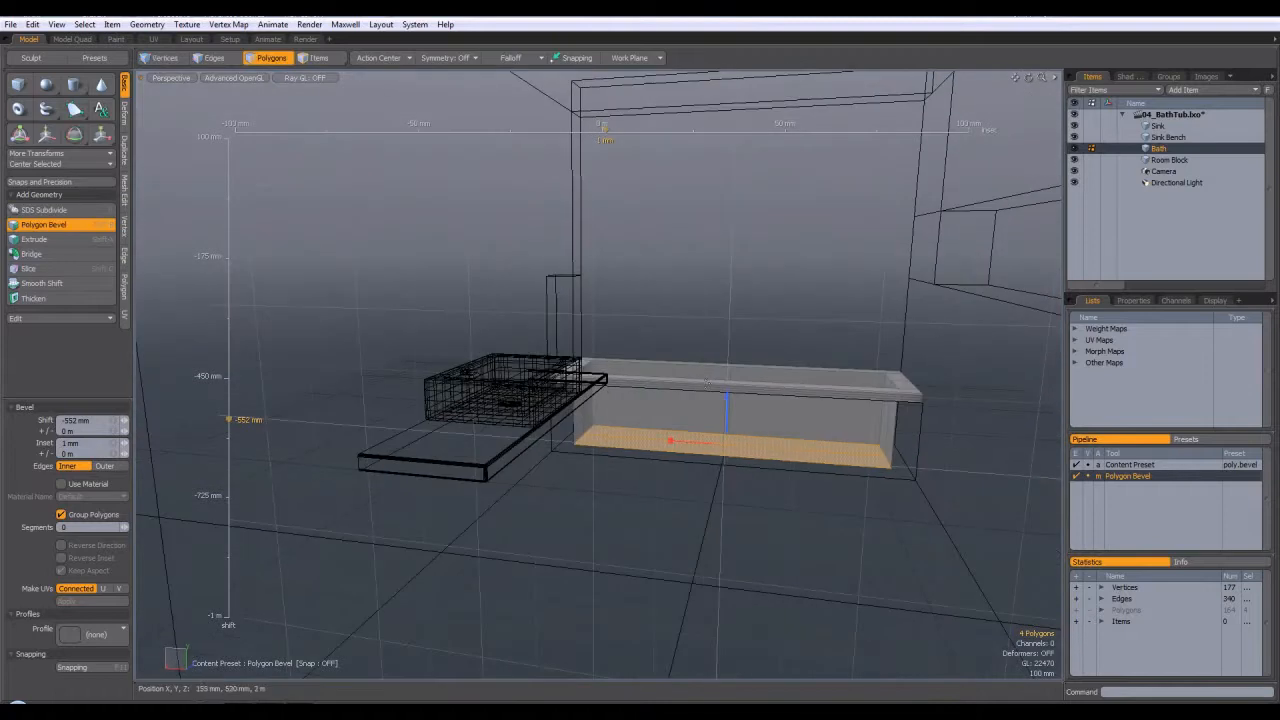
left_click_drag(731, 410, 680, 428)
key("q")
left_click(574, 527)
Select the edges at both short ends of the basin floor and scale them to 88.5% along X.
left_click_drag(760, 370, 650, 380, "alt")
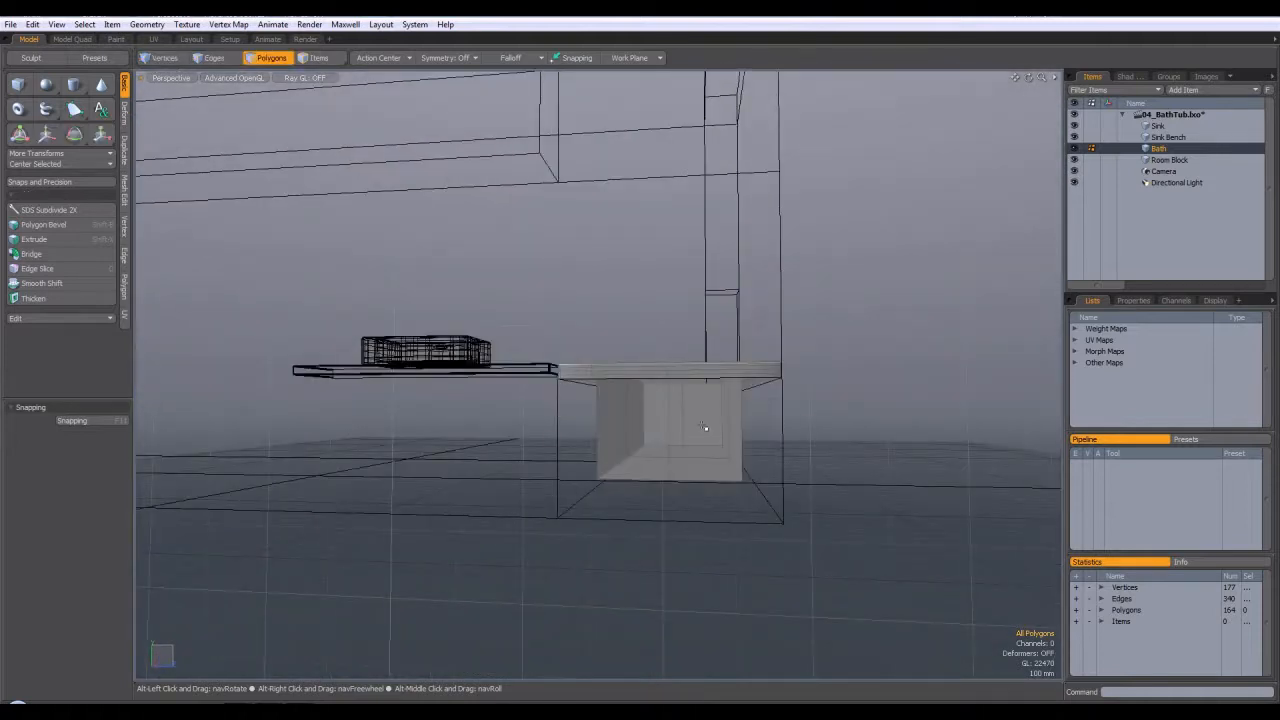
mouse_move(700, 455)
left_mouse_down("alt")
mouse_move(660, 526)
mouse_move(671, 558)
left_mouse_up("alt")
left_click(671, 558)
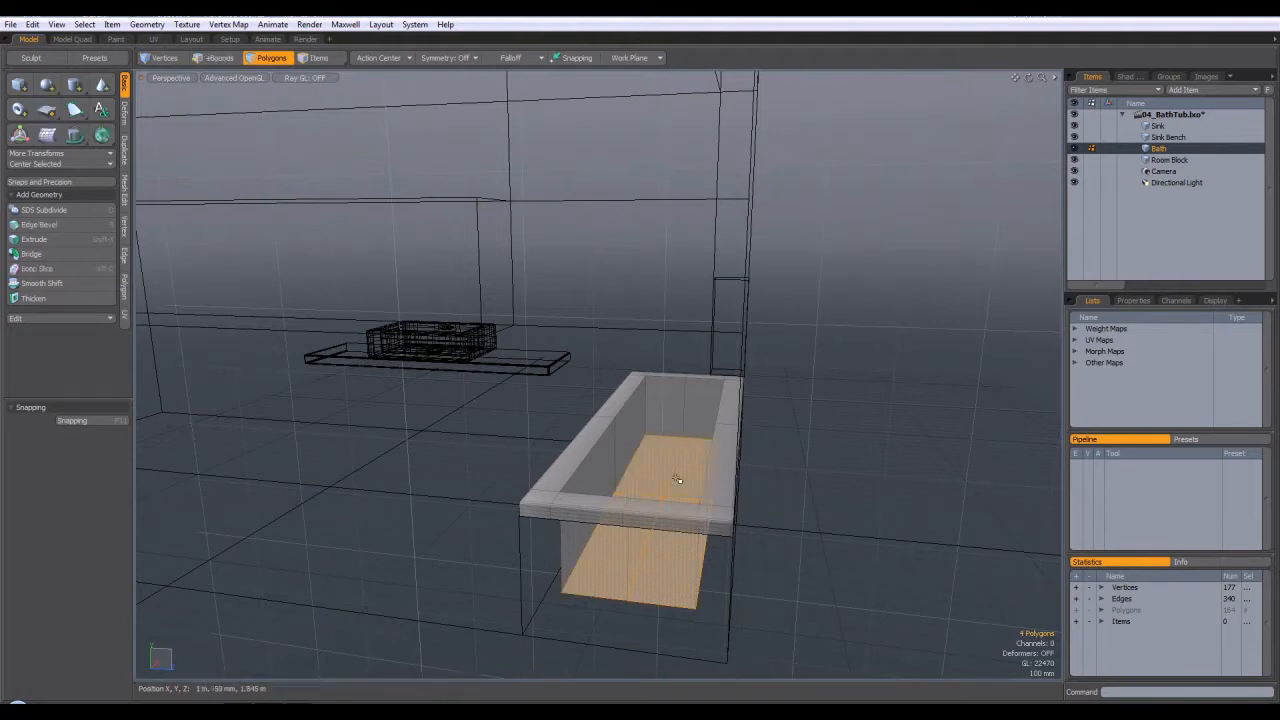
mouse_move(717, 481)
left_mouse_down("alt")
mouse_move(719, 446)
mouse_move(712, 459)
left_mouse_up("alt")
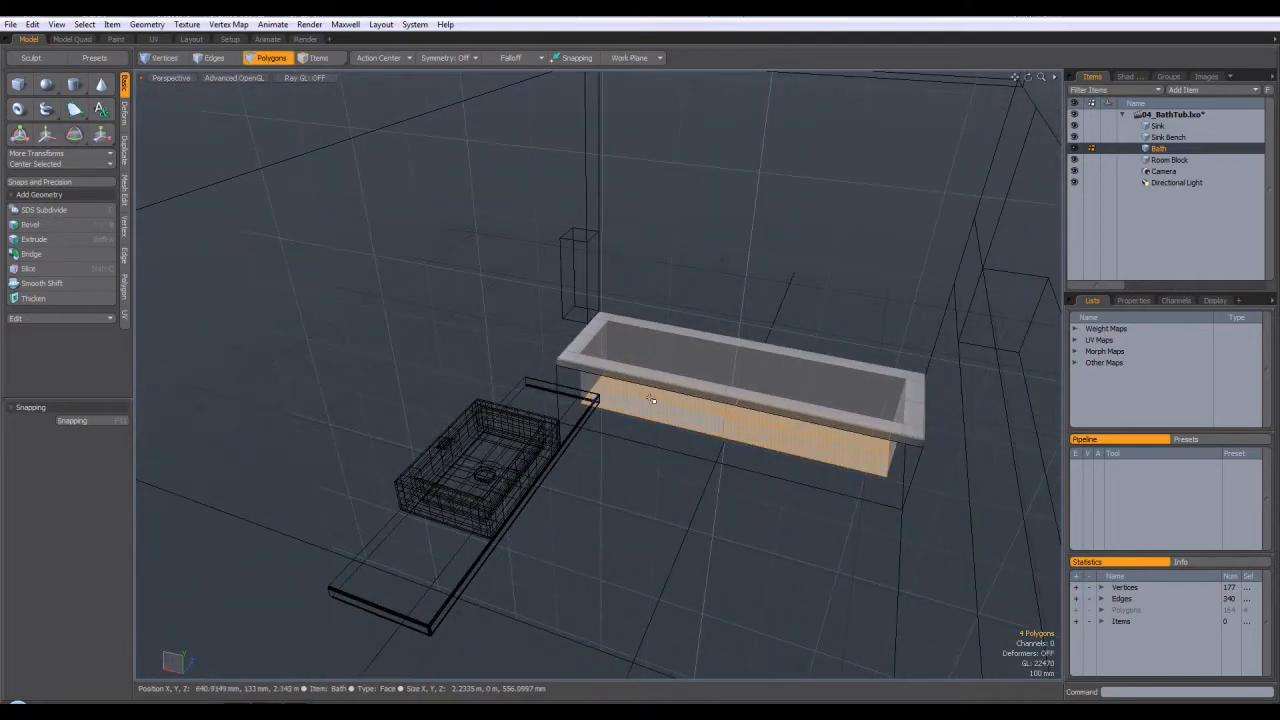
left_click_drag(909, 531, 849, 455, "alt")
left_click(849, 455)
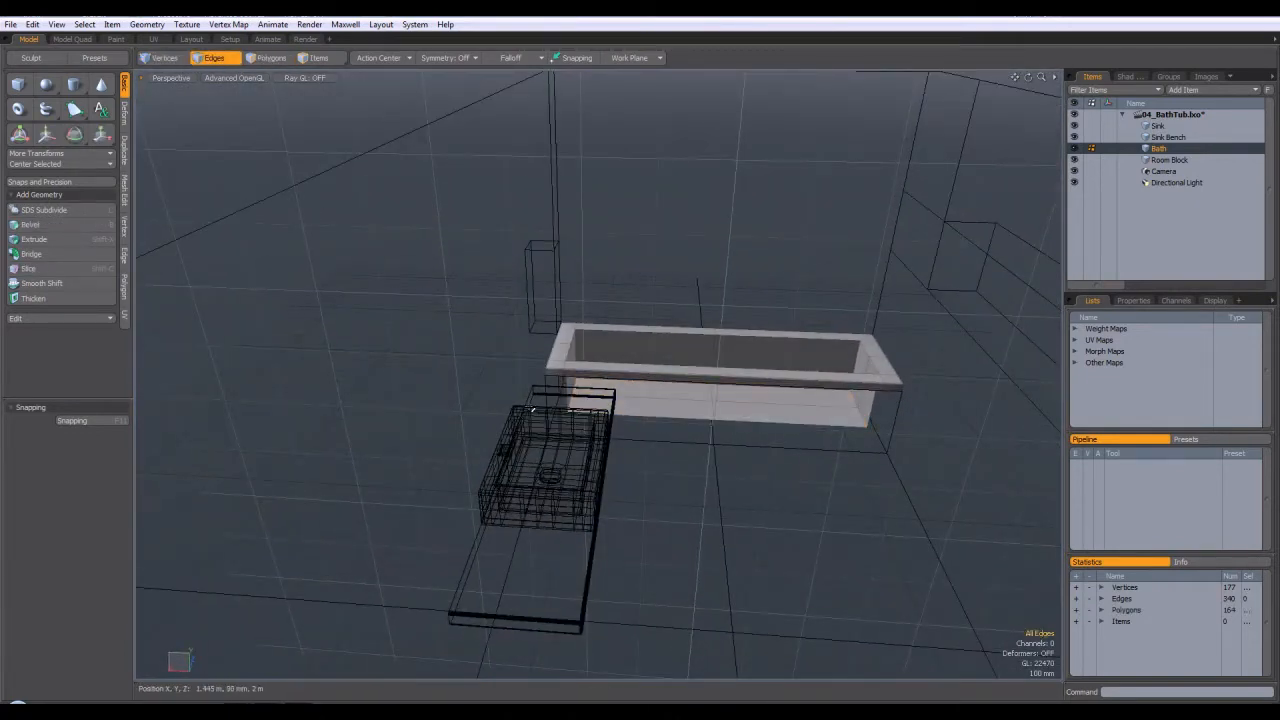
left_click_drag(760, 443, 832, 338, "alt")
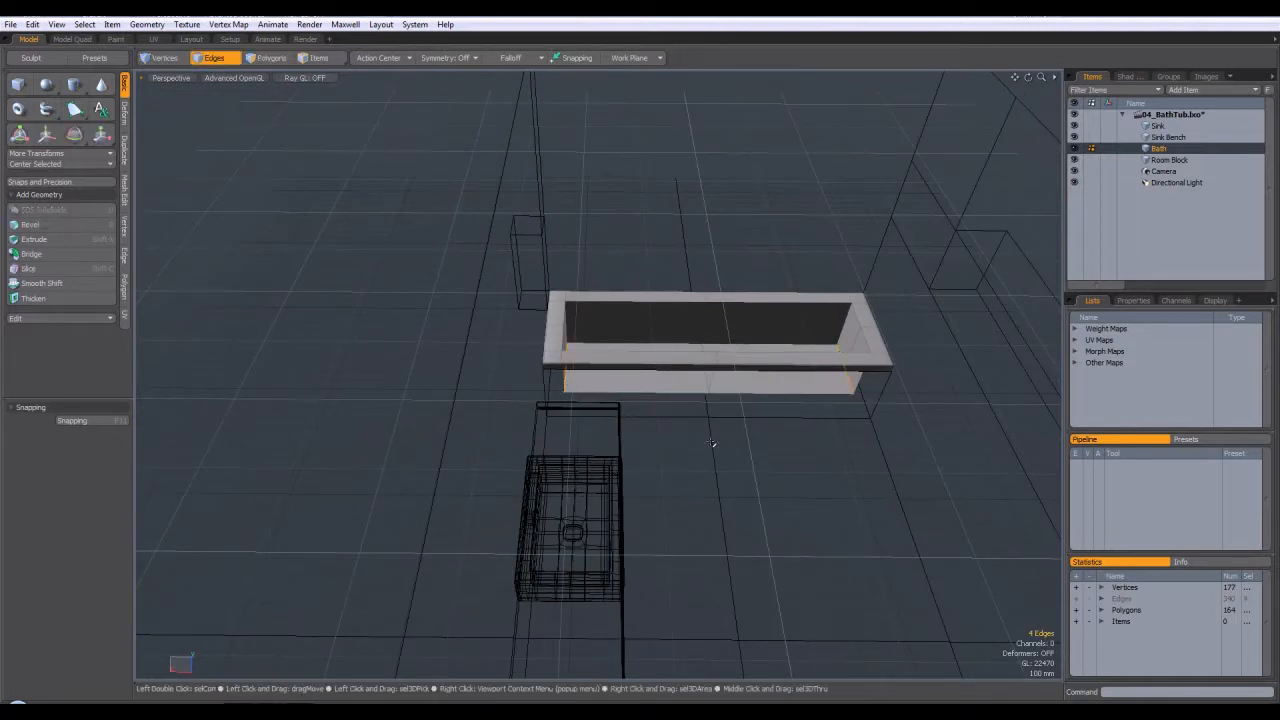
key("y")
left_click_drag(652, 373, 659, 368)
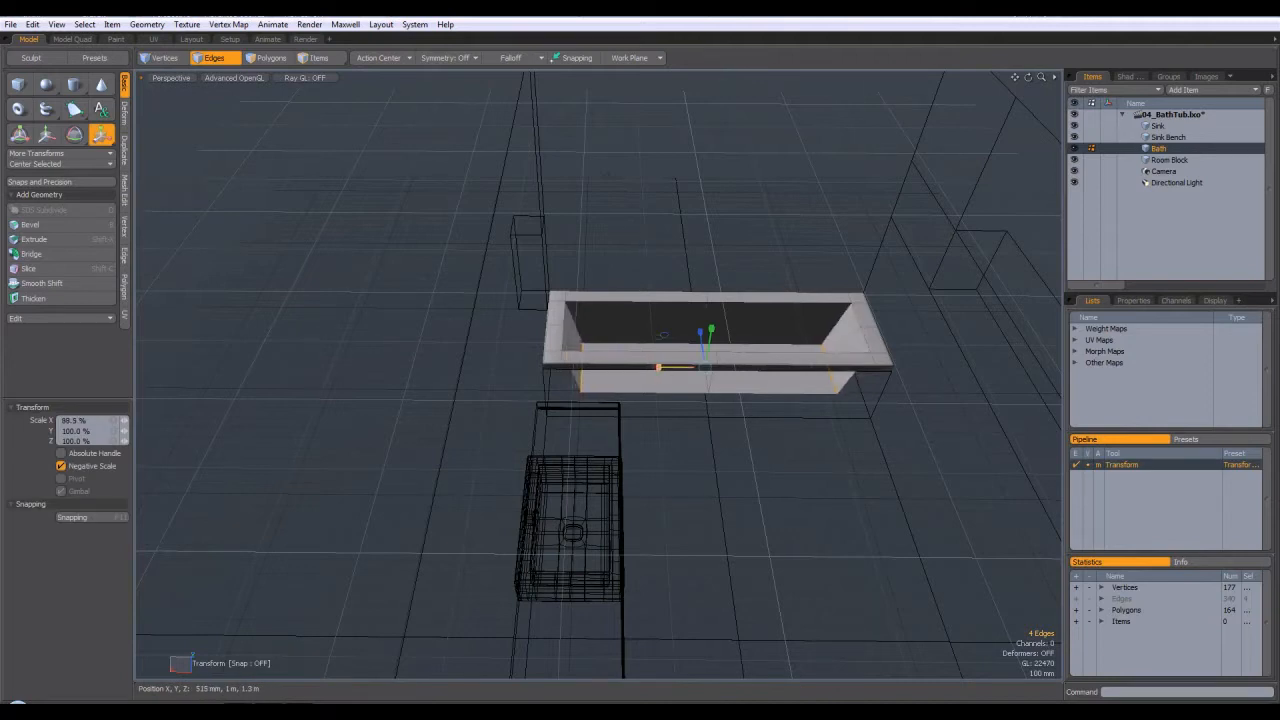
left_click_drag(746, 462, 540, 424, "alt")
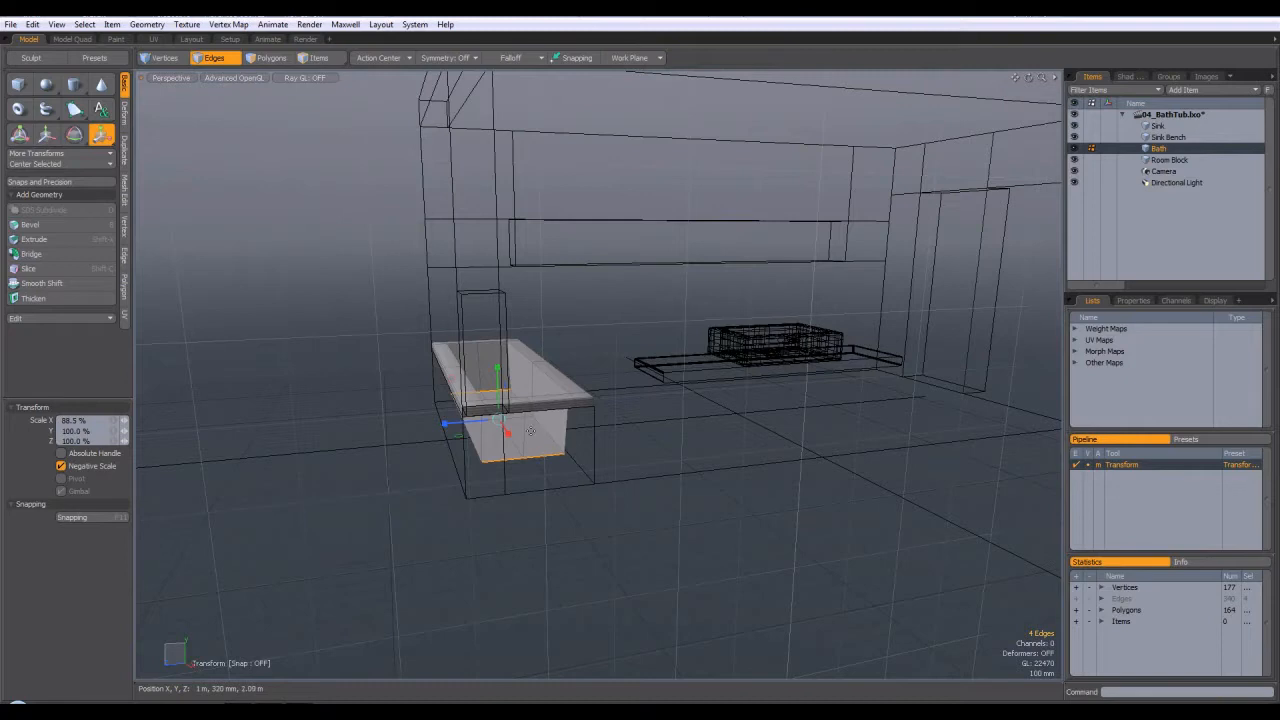
Finish the scaling, clear the edge selection and select the four polygons of the basin floor.
key("space")
left_click(626, 467)
left_click_drag(740, 406, 710, 464, "alt")
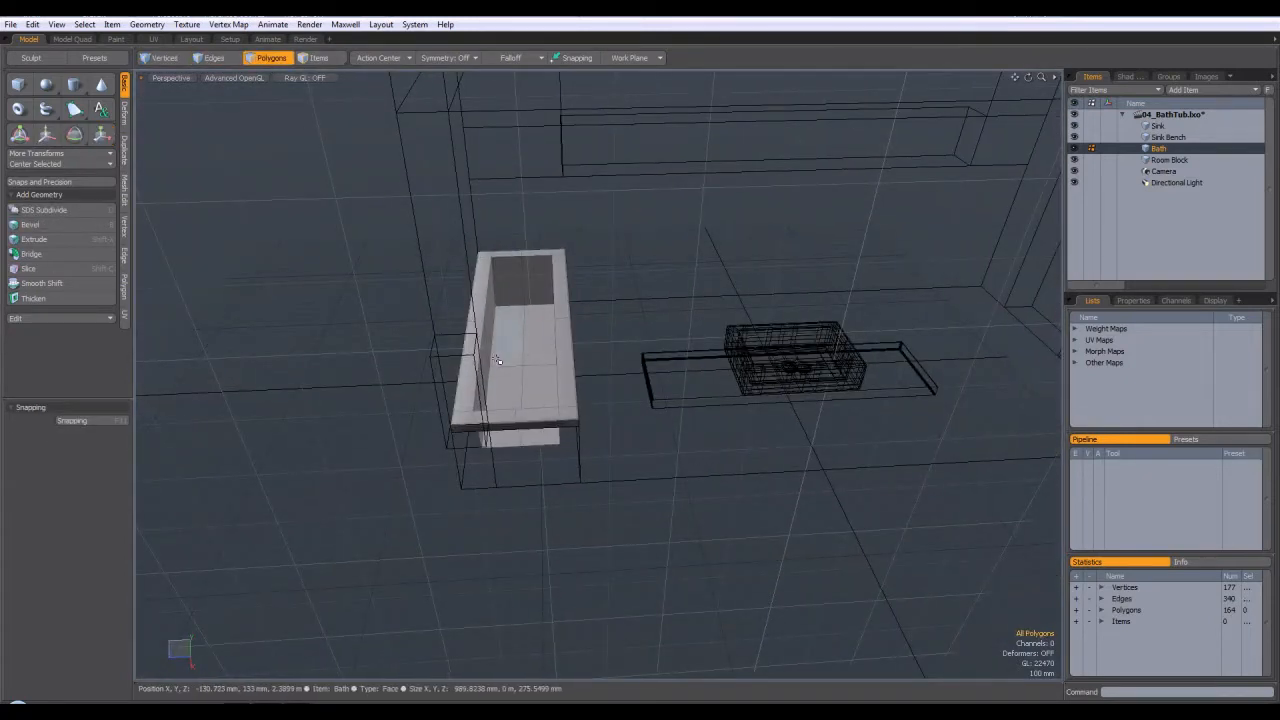
left_click_drag(522, 379, 540, 388)
Bevel the basin floor polygons with a -15 mm shift and a 32 mm inset.
left_click_drag(920, 410, 686, 425, "alt")
scroll(727, 435, "up", 3)
key("b")
left_click_drag(797, 472, 562, 405, "alt")
left_click(669, 490)
left_click_drag(629, 499, 629, 515)
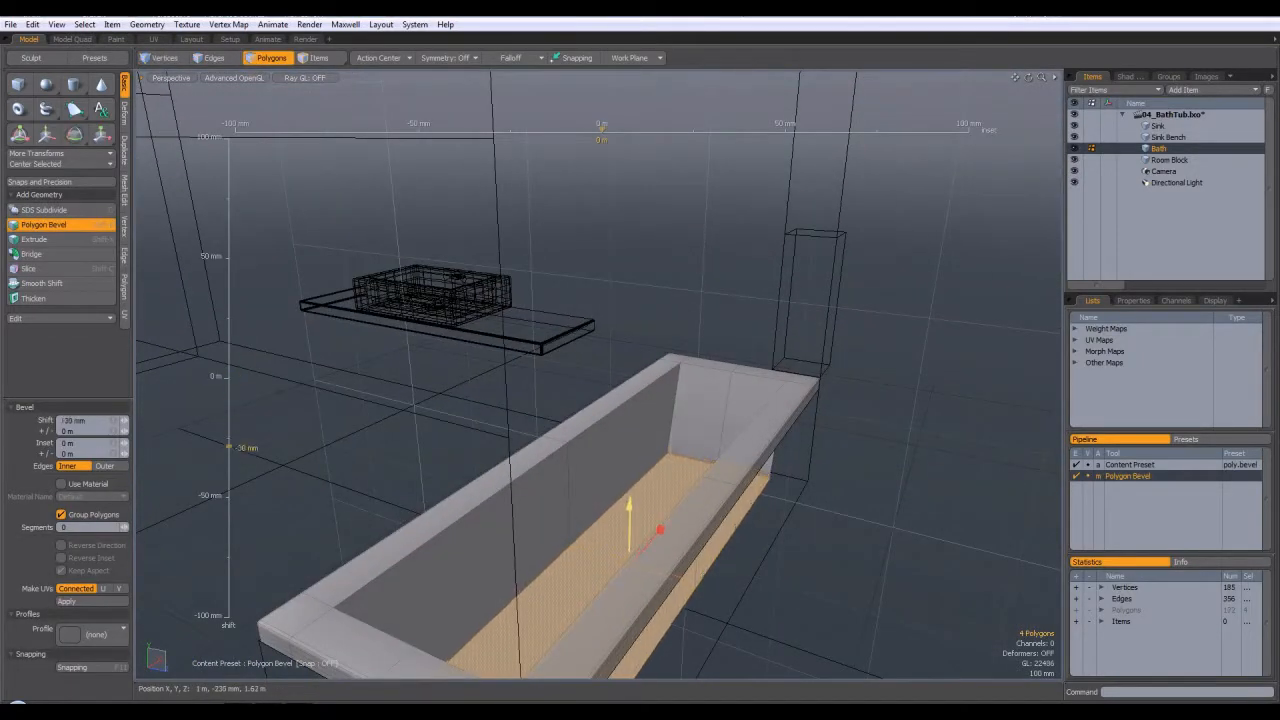
left_click_drag(830, 537, 673, 431, "alt")
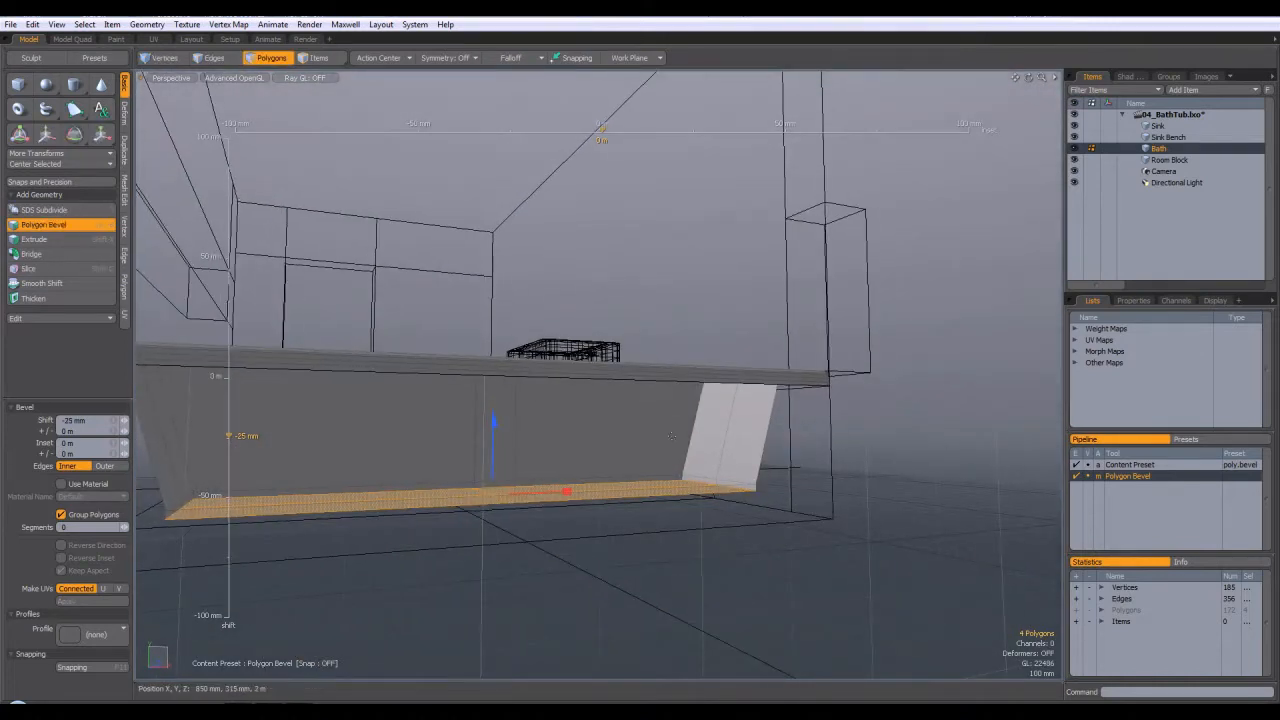
left_click_drag(569, 497, 654, 461)
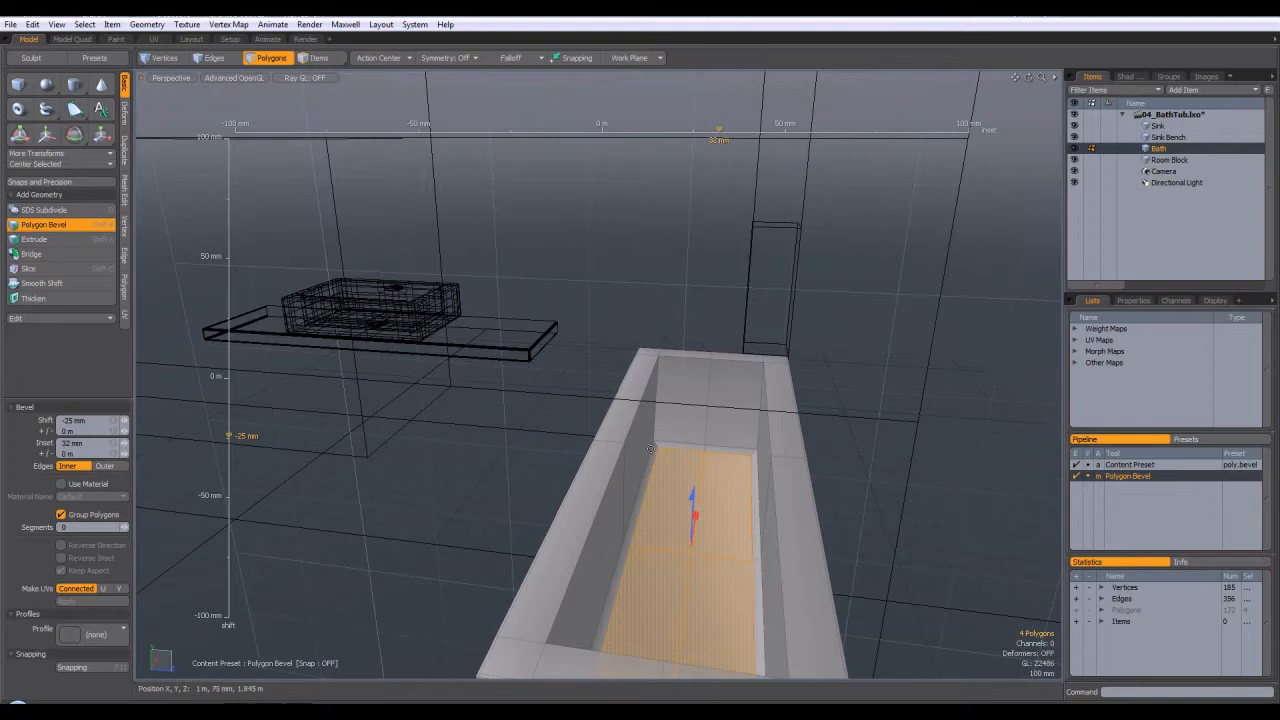
left_click_drag(700, 531, 710, 486, "alt")
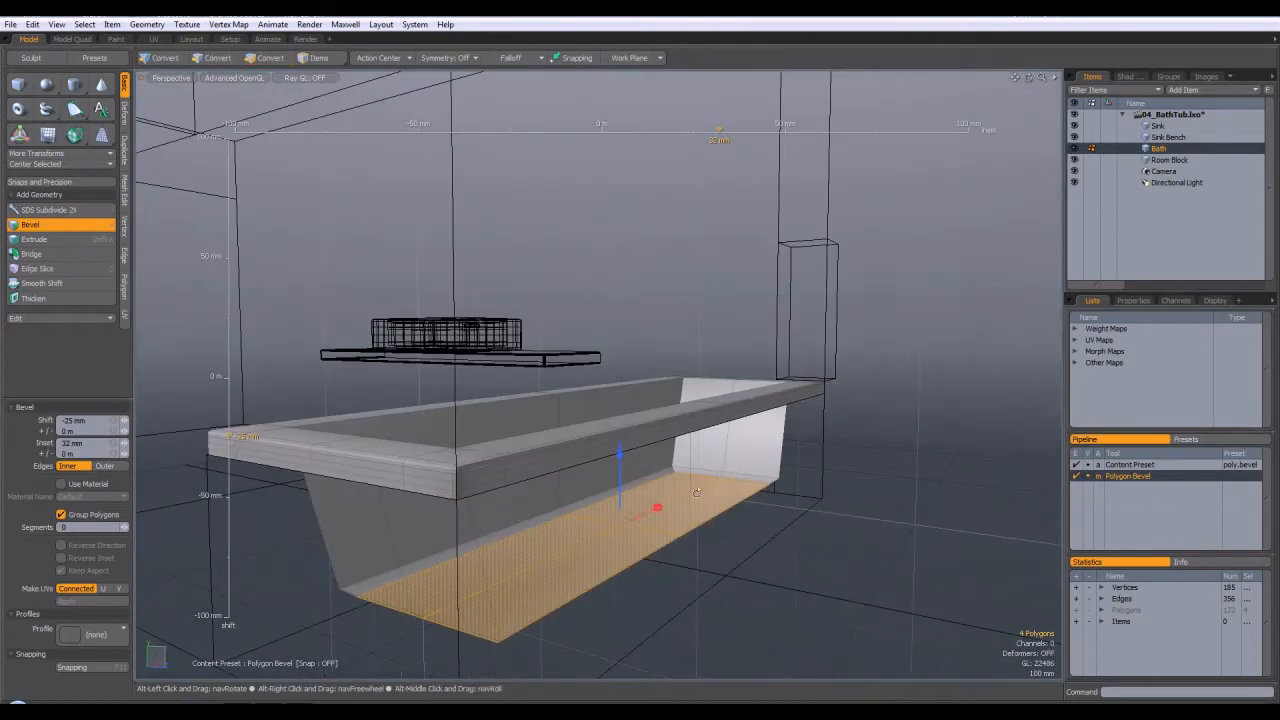
left_click_drag(620, 480, 620, 462)
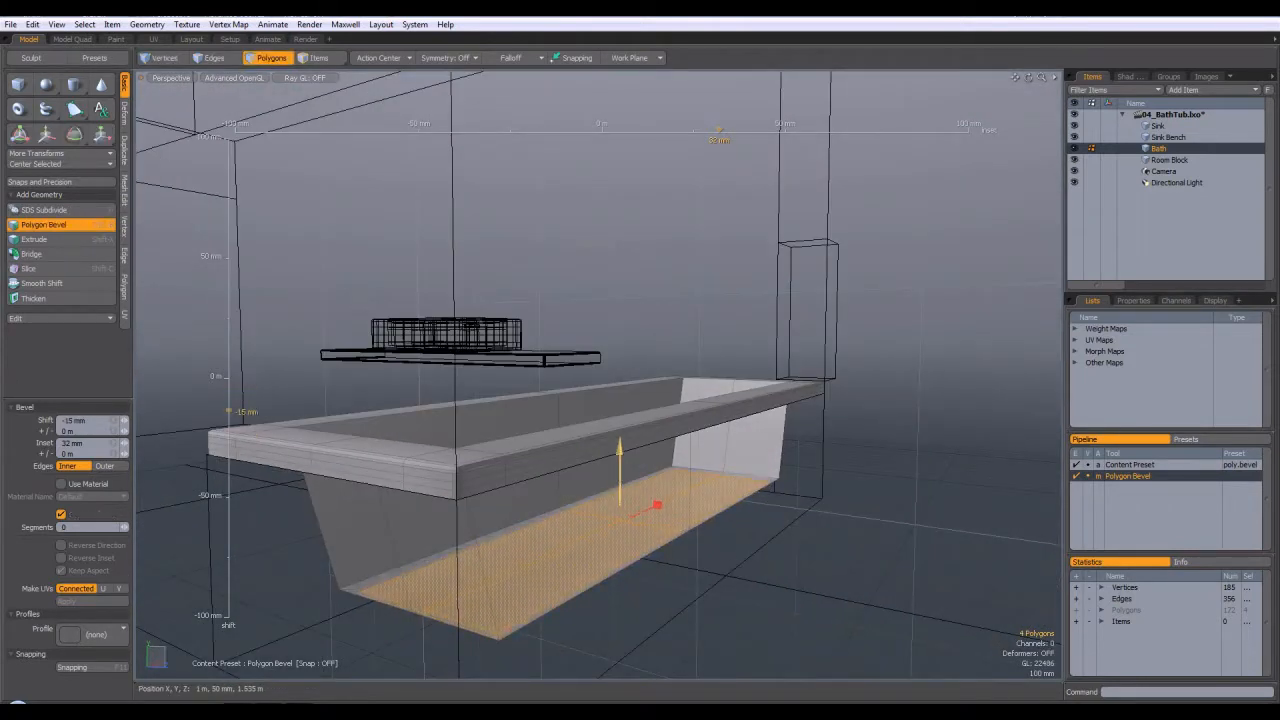
left_click_drag(757, 541, 808, 575, "alt")
Bevel the basin floor polygons inward twice with no shift, using insets of 34 mm and 16 mm, and clear the selection.
key("b")
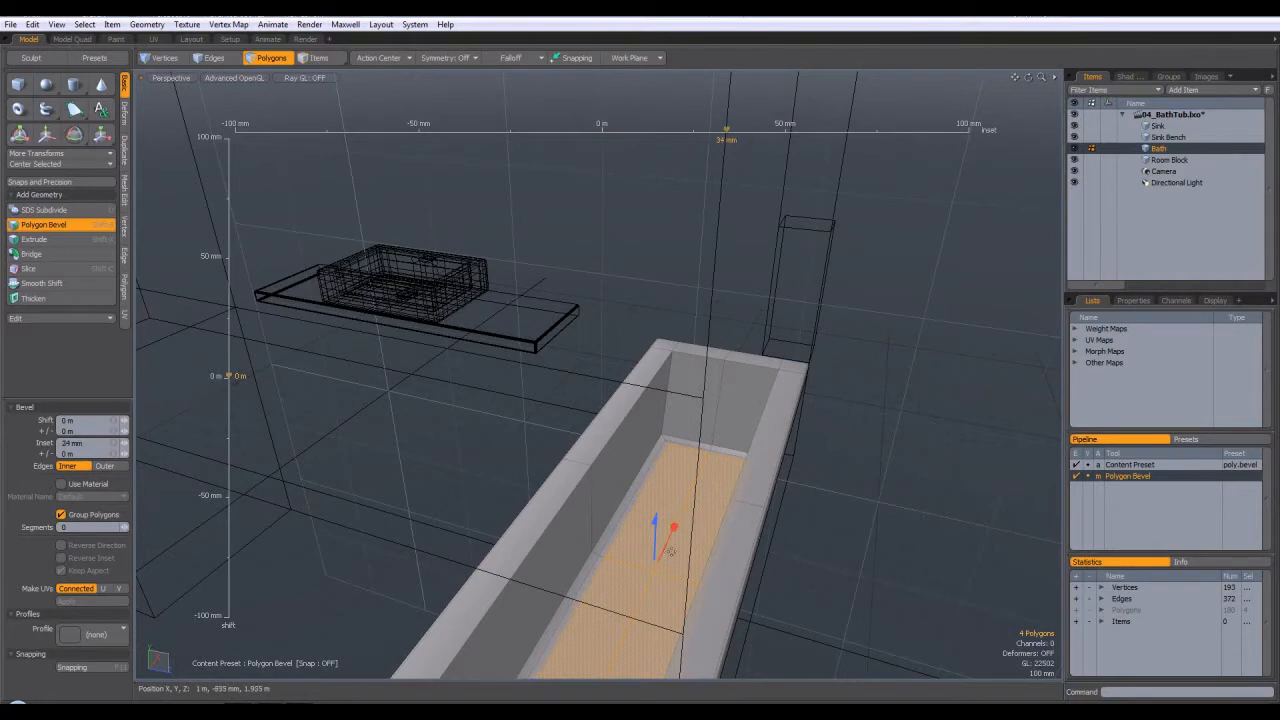
left_click_drag(736, 522, 528, 429, "alt")
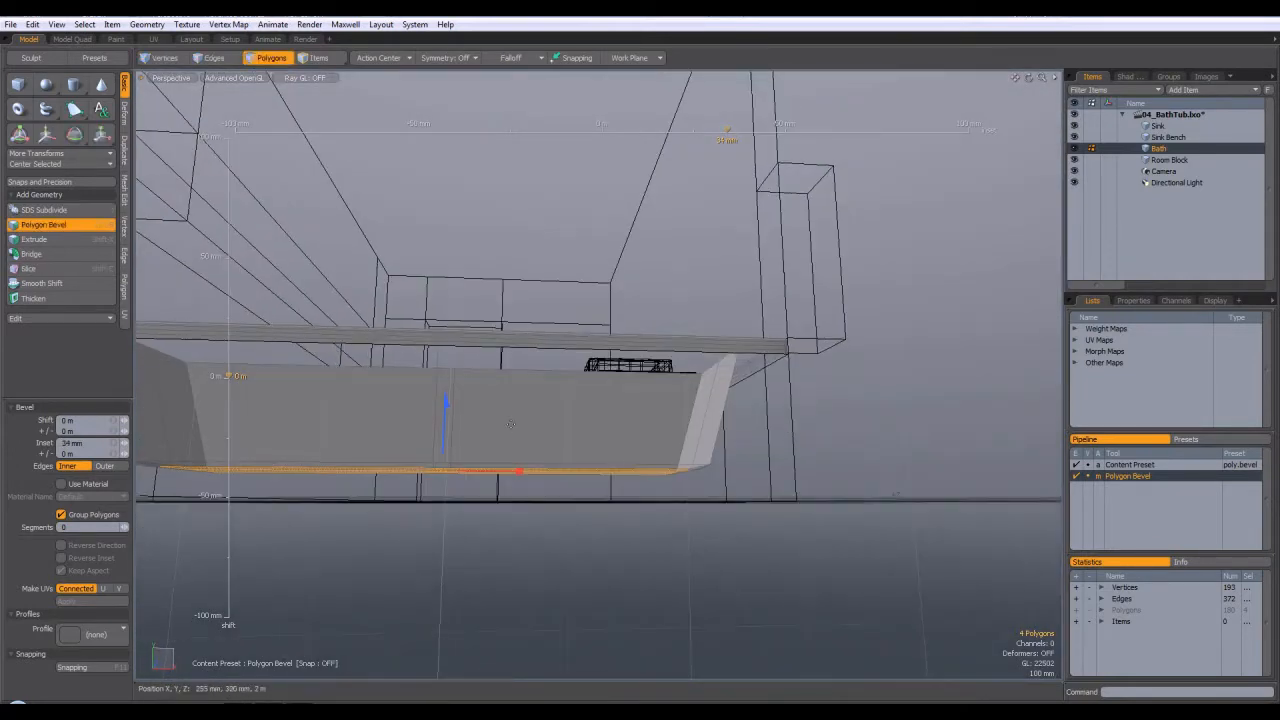
left_click_drag(446, 401, 722, 561)
left_click(690, 525)
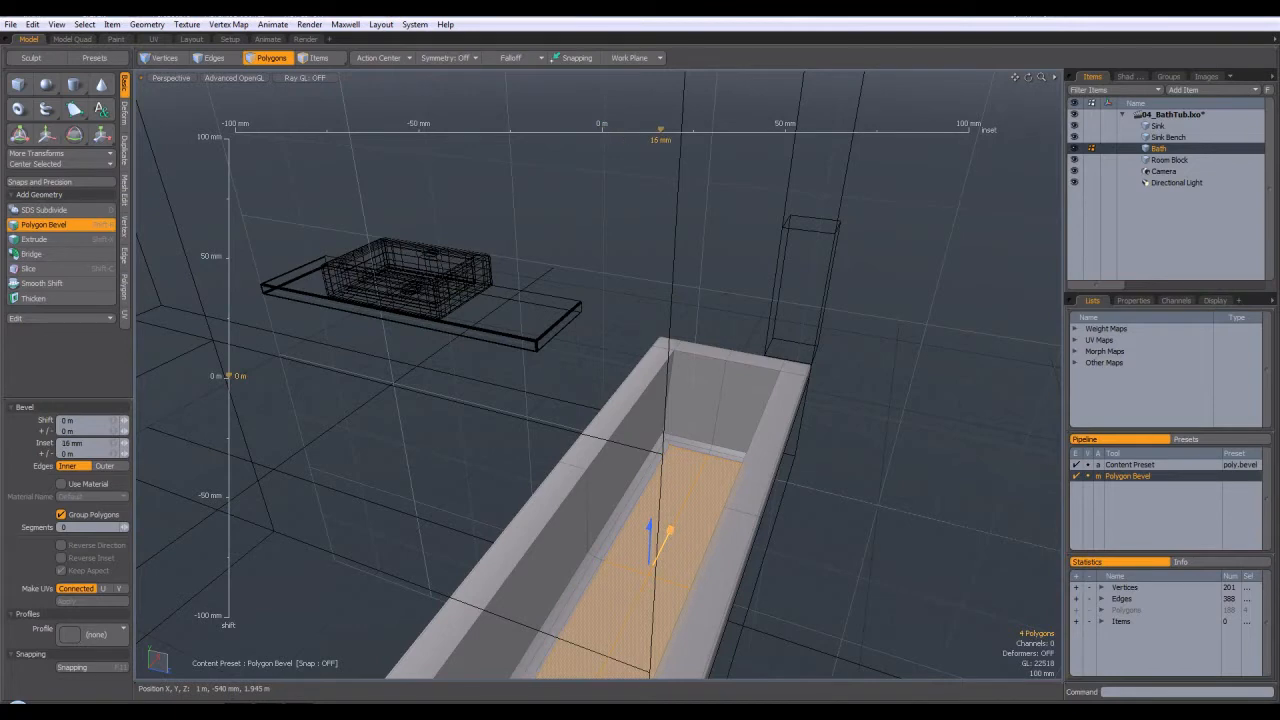
key("space")
left_click(917, 549)
Compare the bathtub with subdivision on and off, examining the basin's ends, floor and rim from several angles.
left_click_drag(913, 542, 662, 471, "alt")
key("Tab")
key("3")
left_click_drag(670, 413, 213, 272, "alt")
mouse_move(666, 421)
left_mouse_down("alt")
mouse_move(823, 466)
mouse_move(642, 425)
left_mouse_up("alt")
key("3")
left_click_drag(743, 387, 710, 419, "alt")
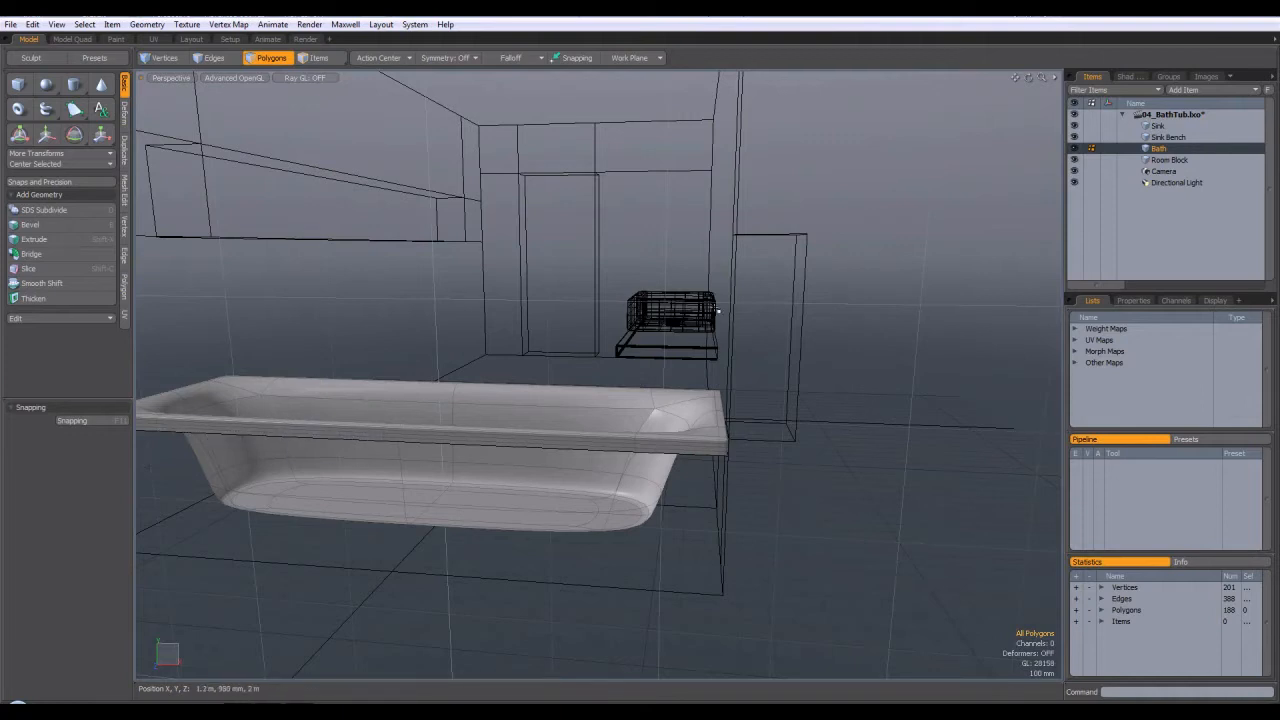
mouse_move(704, 422)
left_mouse_down("alt")
mouse_move(612, 486)
mouse_move(846, 471)
mouse_move(834, 405)
mouse_move(809, 429)
left_mouse_up("alt")
key("Tab")
key("Tab")
key("Tab")
key("Tab")
key("Tab")
key("Tab")
key("Tab")
key("Tab")
key("Tab")
key("Tab")
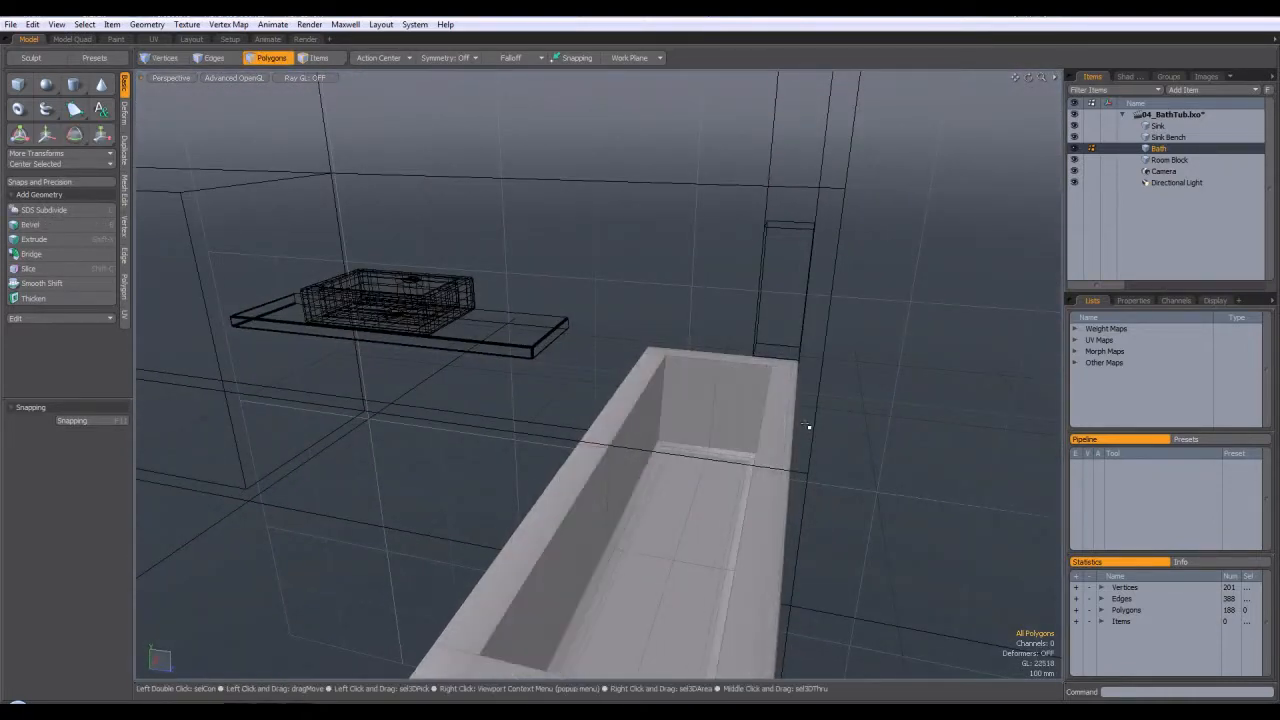
key("Tab")
key("Tab")
left_click_drag(809, 427, 590, 344, "alt")
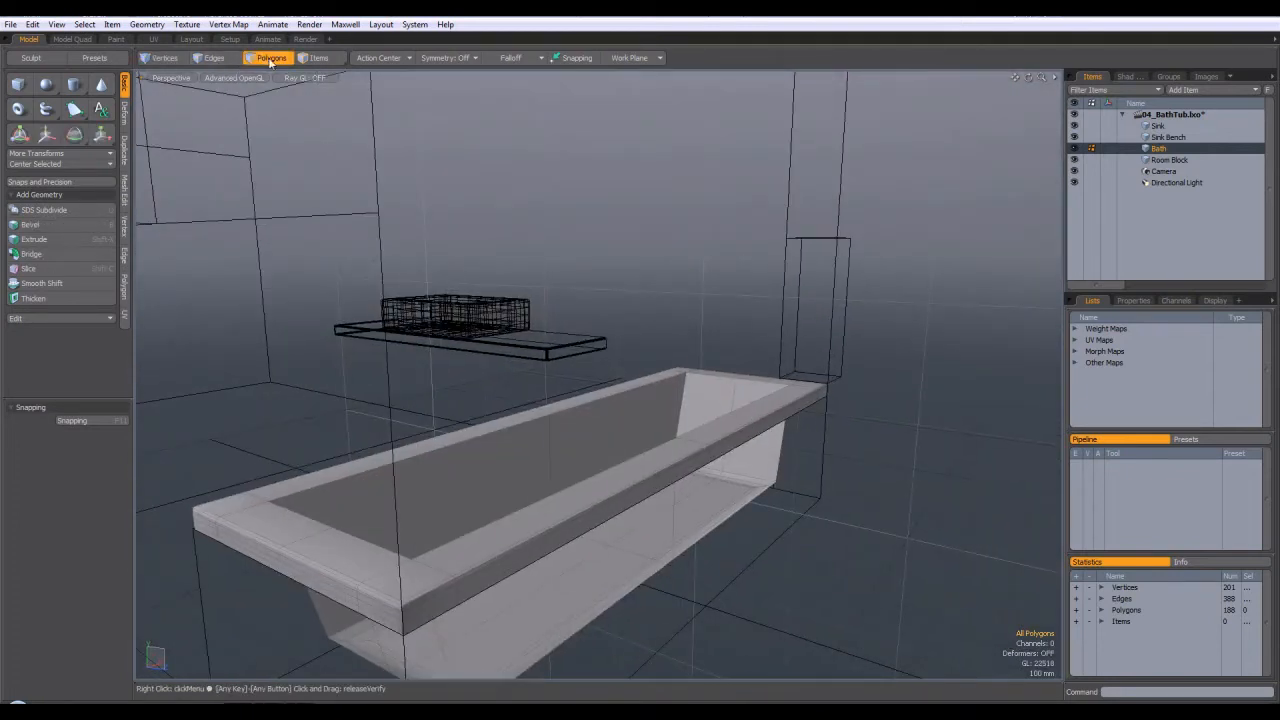
Try to bevel the edge loop around the basin opening with a 19 mm inset, and clear the selection.
left_click_drag(703, 237, 632, 316, "alt")
left_click(222, 58)
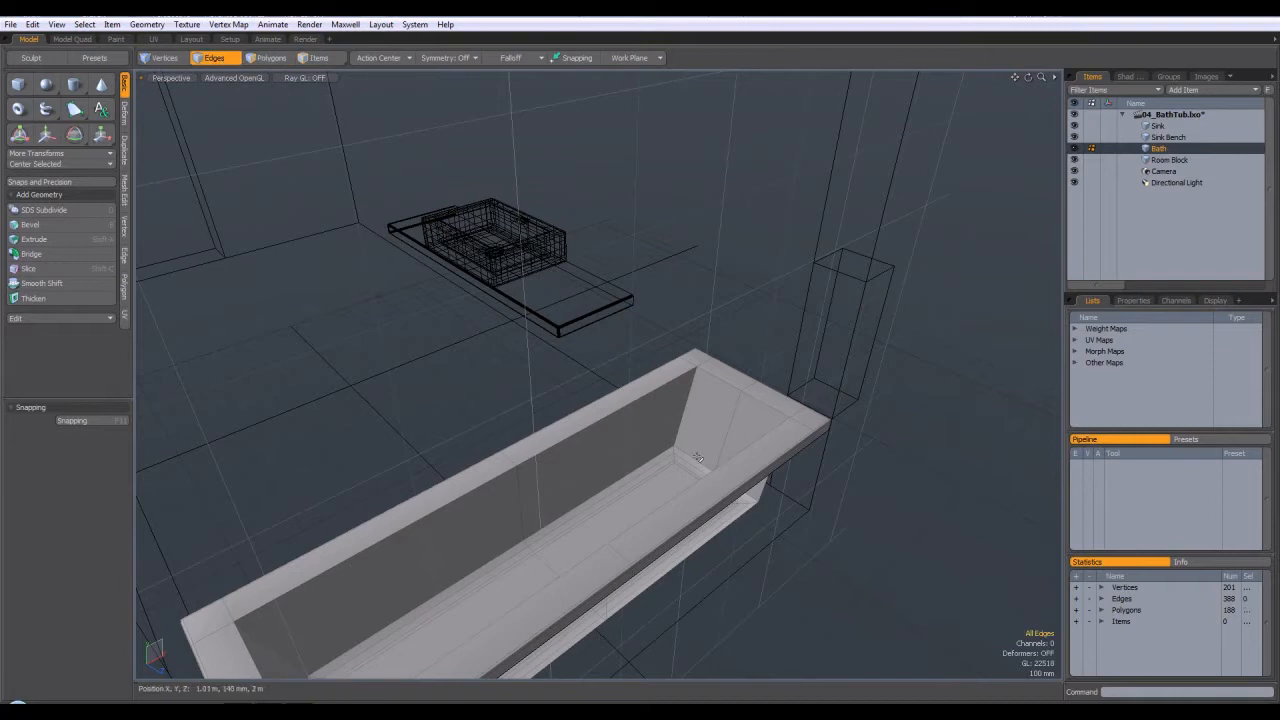
left_click(627, 410)
left_click(723, 383, "shift")
left_click_drag(749, 443, 921, 396, "alt")
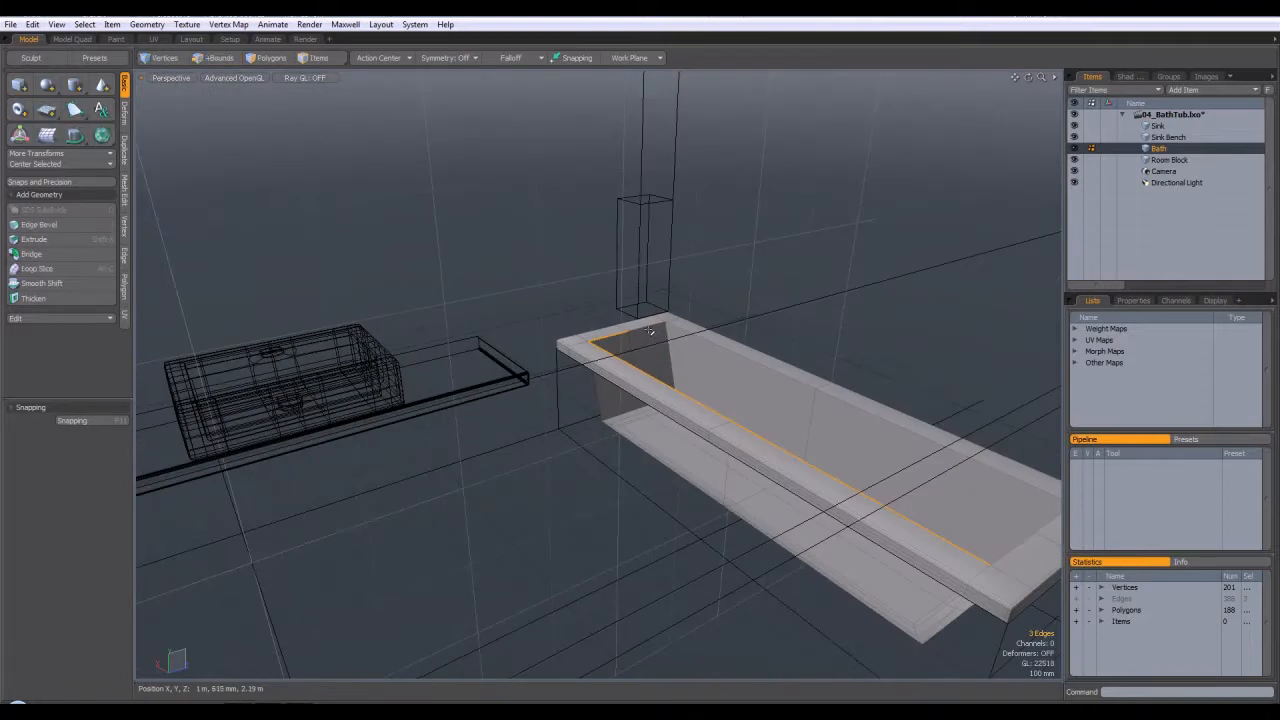
left_click_drag(858, 481, 589, 440, "alt")
key("b")
mouse_move(723, 366)
left_mouse_down("alt")
mouse_move(521, 406)
mouse_move(565, 422)
mouse_move(543, 422)
left_mouse_up("alt")
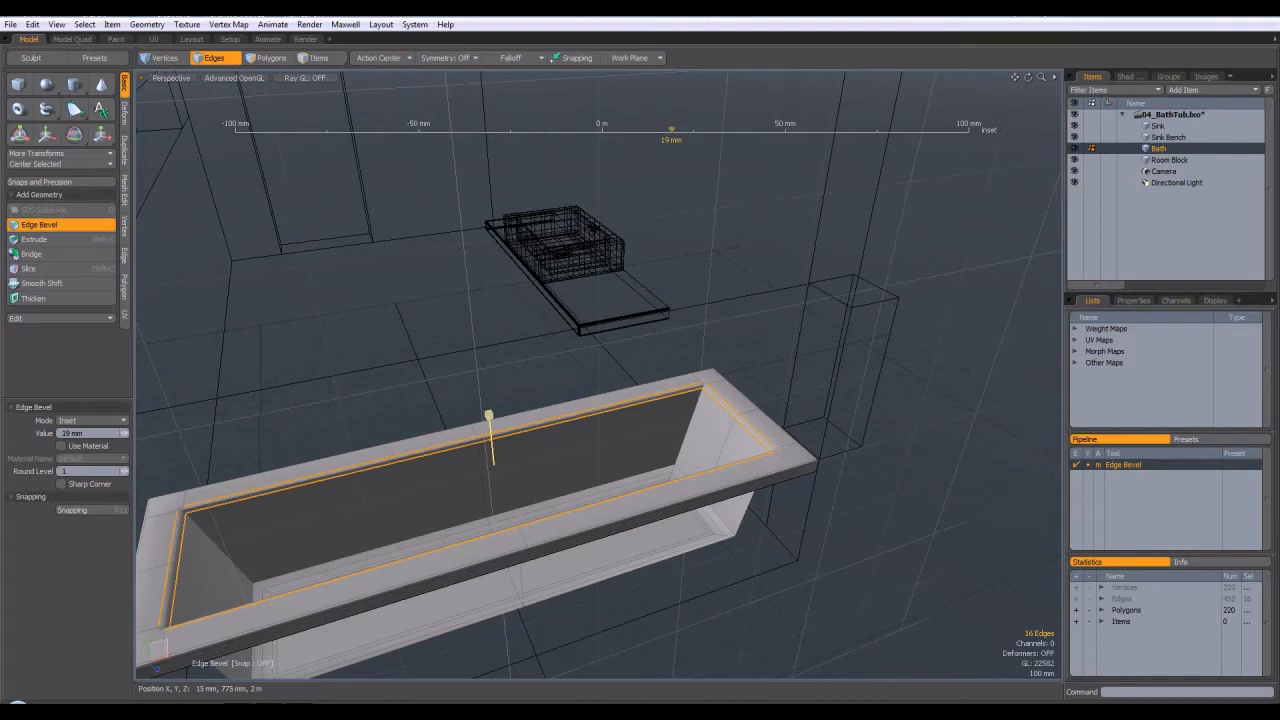
key("space")
left_click(744, 302)
Preview the bevelled basin opening under subdivision, undo the edge bevel and clear the edge selection.
left_click_drag(744, 302, 742, 467, "alt")
key("Tab")
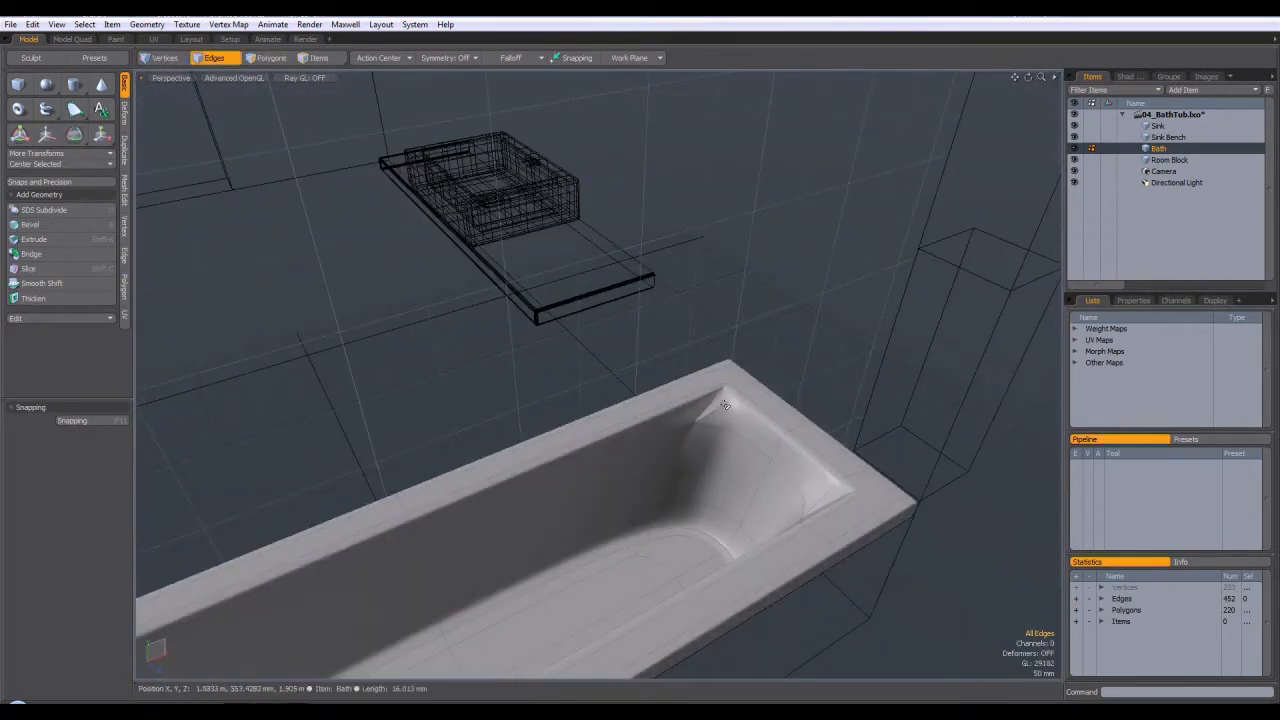
left_click_drag(731, 411, 472, 437, "alt")
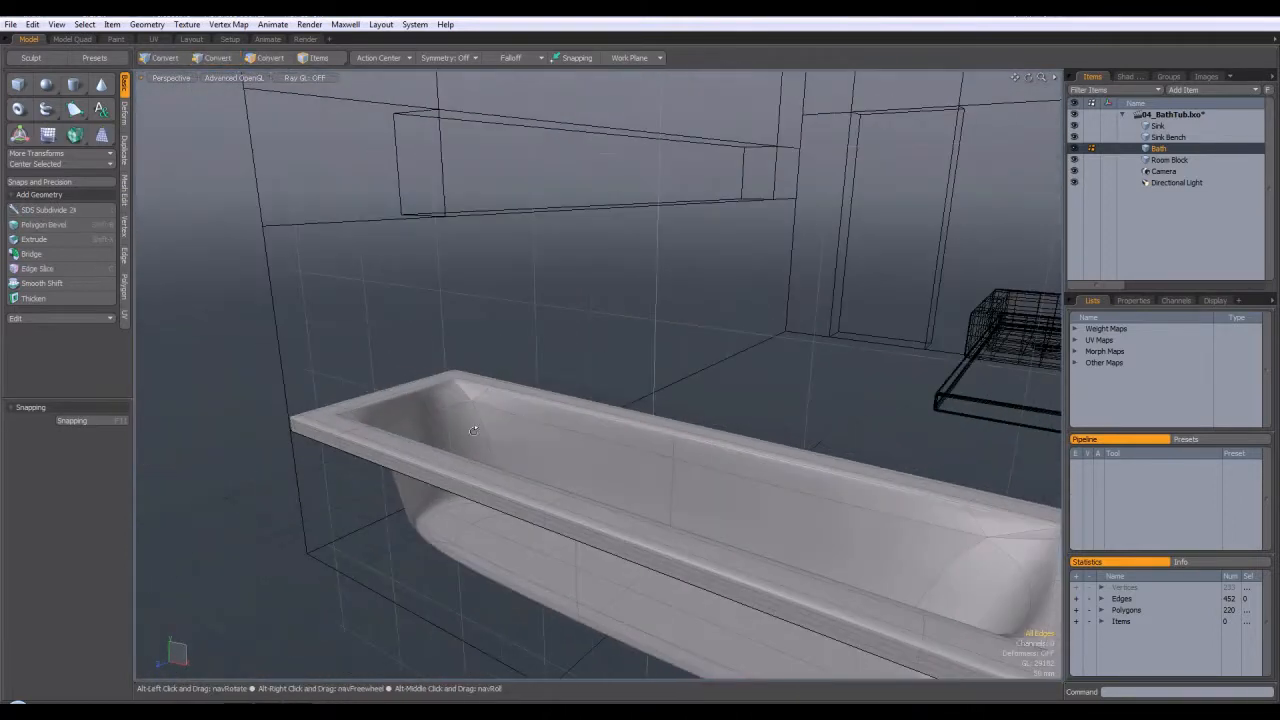
key("ctrl+z")
key("ctrl+z")
key("ctrl+z")
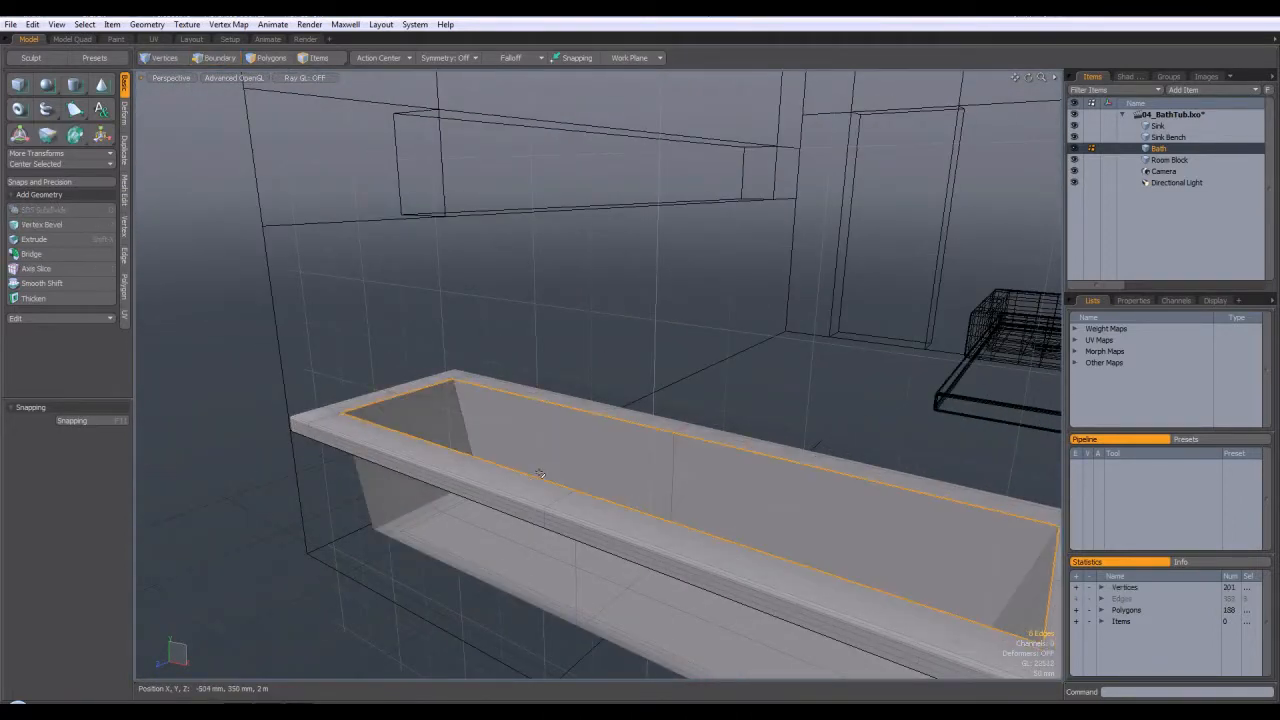
left_click(577, 345)
Select the basin's wall polygons and loop slice them around the basin with one cut at 96.5%.
left_click_drag(537, 380, 651, 371, "alt")
left_click(270, 58)
left_click(515, 392)
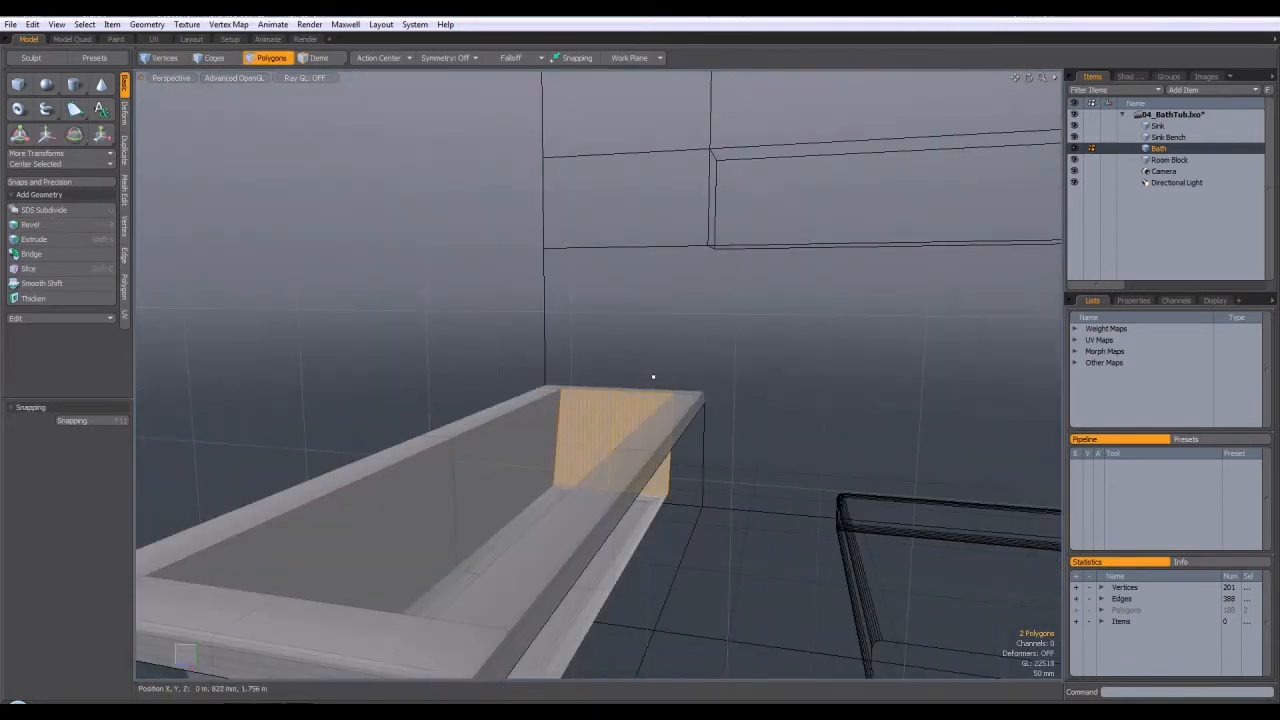
left_click(552, 449, "shift")
left_click_drag(552, 449, 559, 390, "alt")
left_click(623, 311, "shift")
left_click(741, 418, "shift")
key("alt+c")
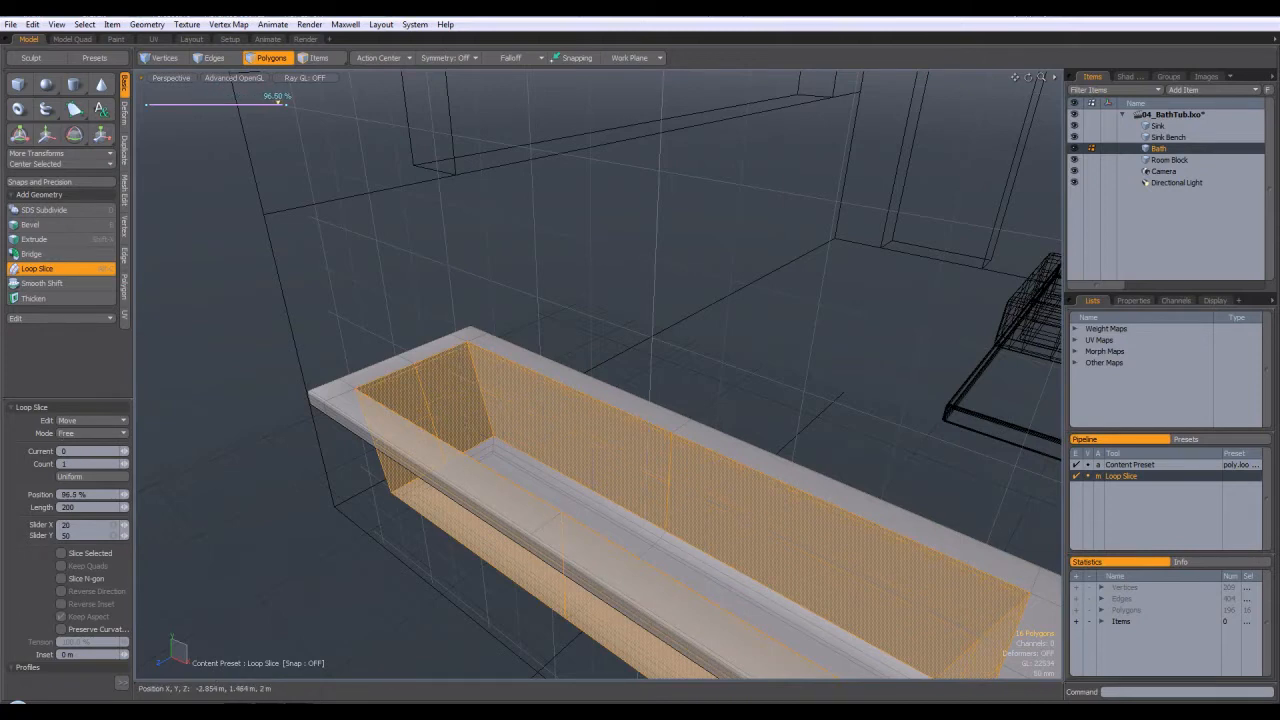
key("Escape")
Examine the basin's rounded opening, walls and floor under subdivision from above and from inside.
left_click_drag(712, 321, 498, 413, "alt")
key("Tab")
key("Caps_Lock")
key("Caps_Lock")
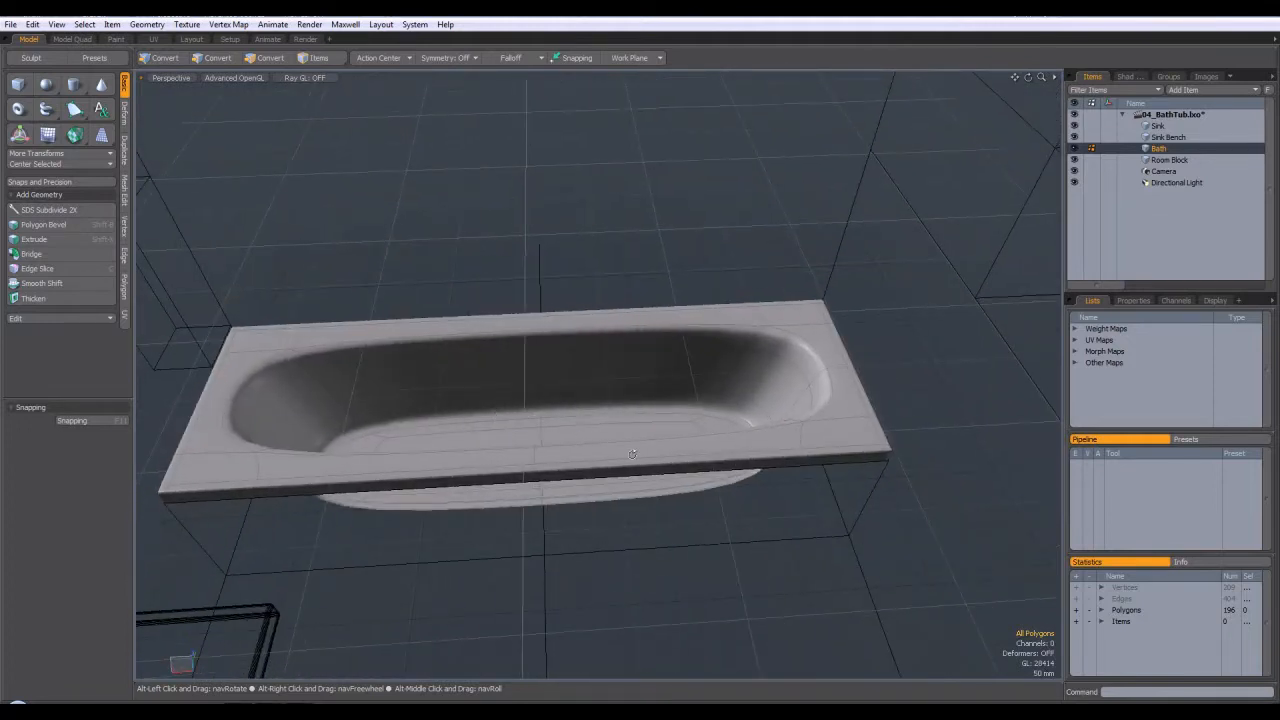
left_click_drag(655, 344, 739, 318, "alt")
left_click_drag(713, 397, 550, 355, "ctrl+alt")
left_click_drag(872, 266, 922, 328, "alt")
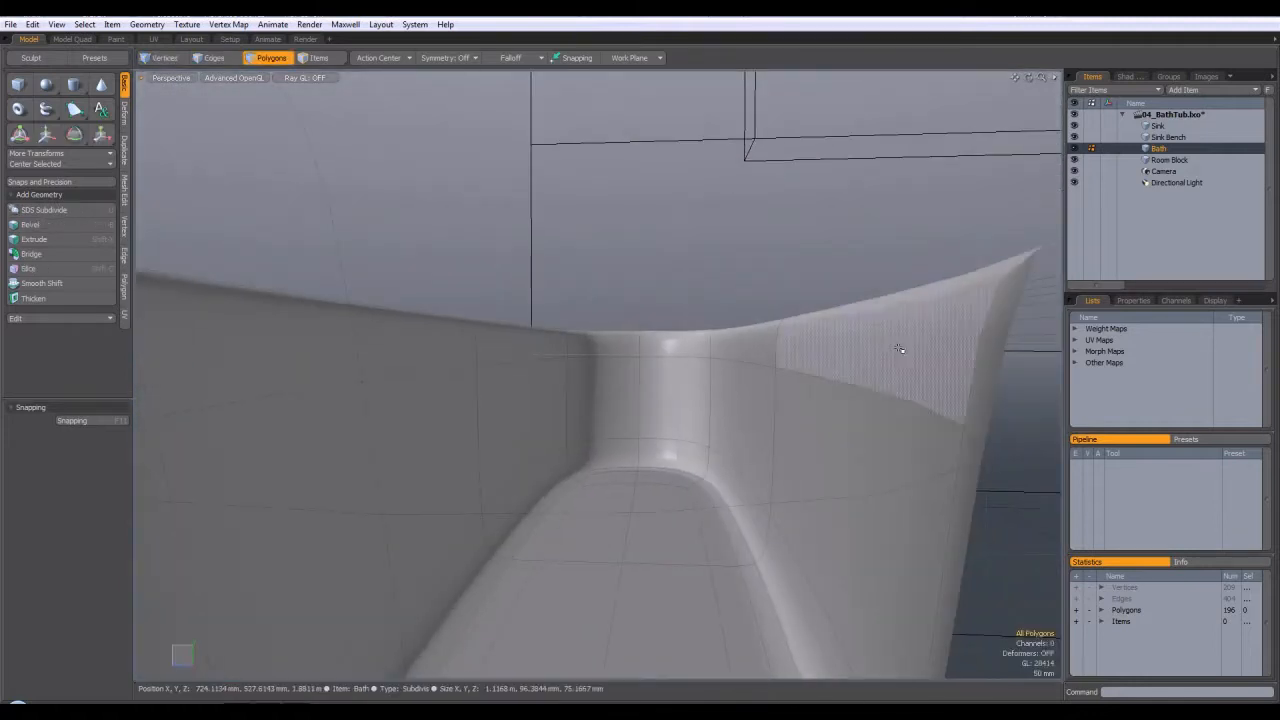
left_click_drag(595, 571, 663, 405, "alt")
key("Tab")
scroll(525, 380, "up", 4)
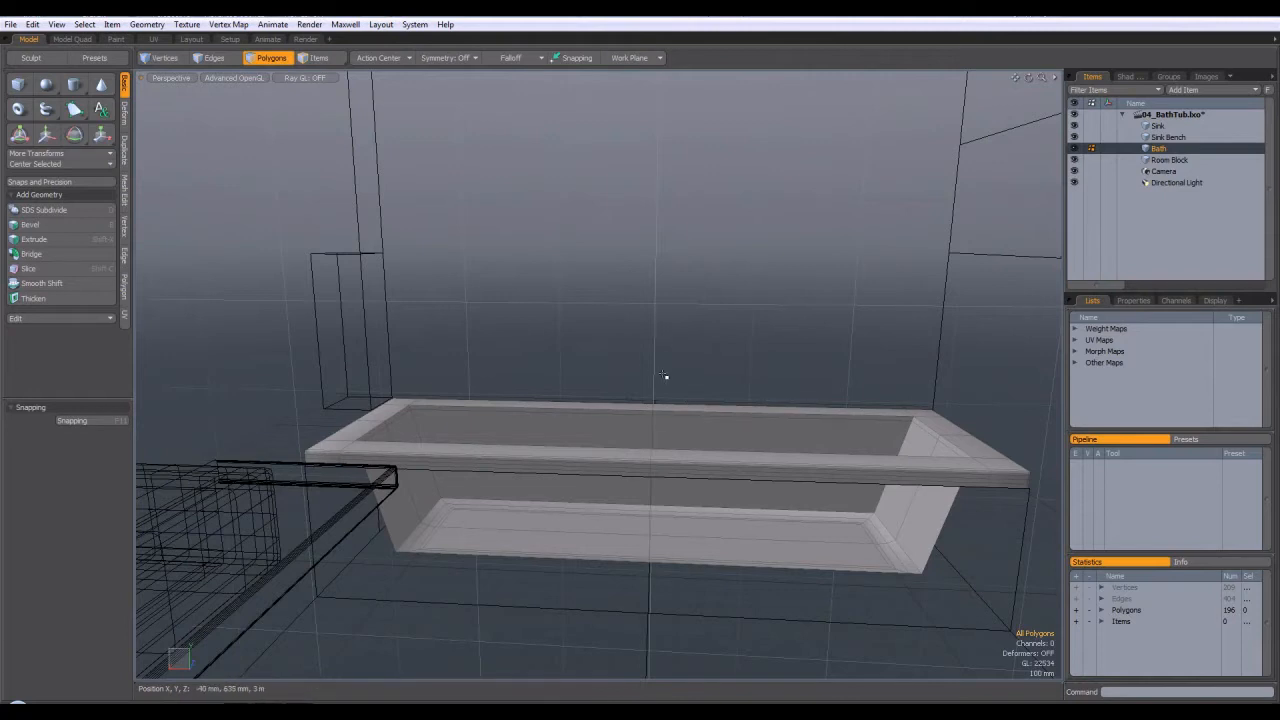
Select the eight large basin wall polygons, loop slice them with two cuts, one at 17%, and clear the selection.
left_click_drag(763, 366, 766, 397, "alt")
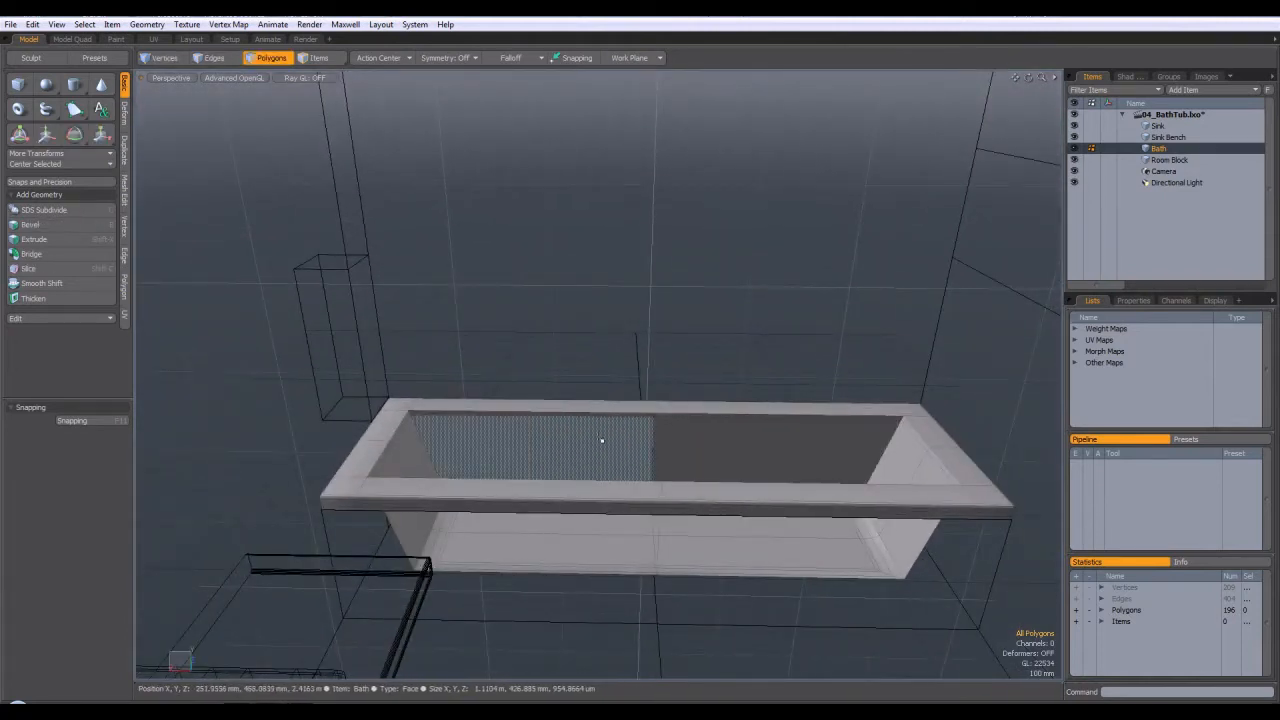
left_click_drag(671, 443, 706, 474, "alt")
left_click_drag(695, 458, 484, 408)
left_click_drag(532, 373, 478, 388, "shift")
left_click_drag(478, 388, 400, 380, "alt")
mouse_move(540, 390)
left_mouse_down("shift")
mouse_move(400, 435)
mouse_move(466, 351)
left_mouse_up("shift")
left_click_drag(546, 288, 495, 284, "shift")
left_click_drag(495, 284, 397, 255, "alt")
left_click(686, 404, "ctrl")
left_click_drag(666, 388, 669, 416, "alt")
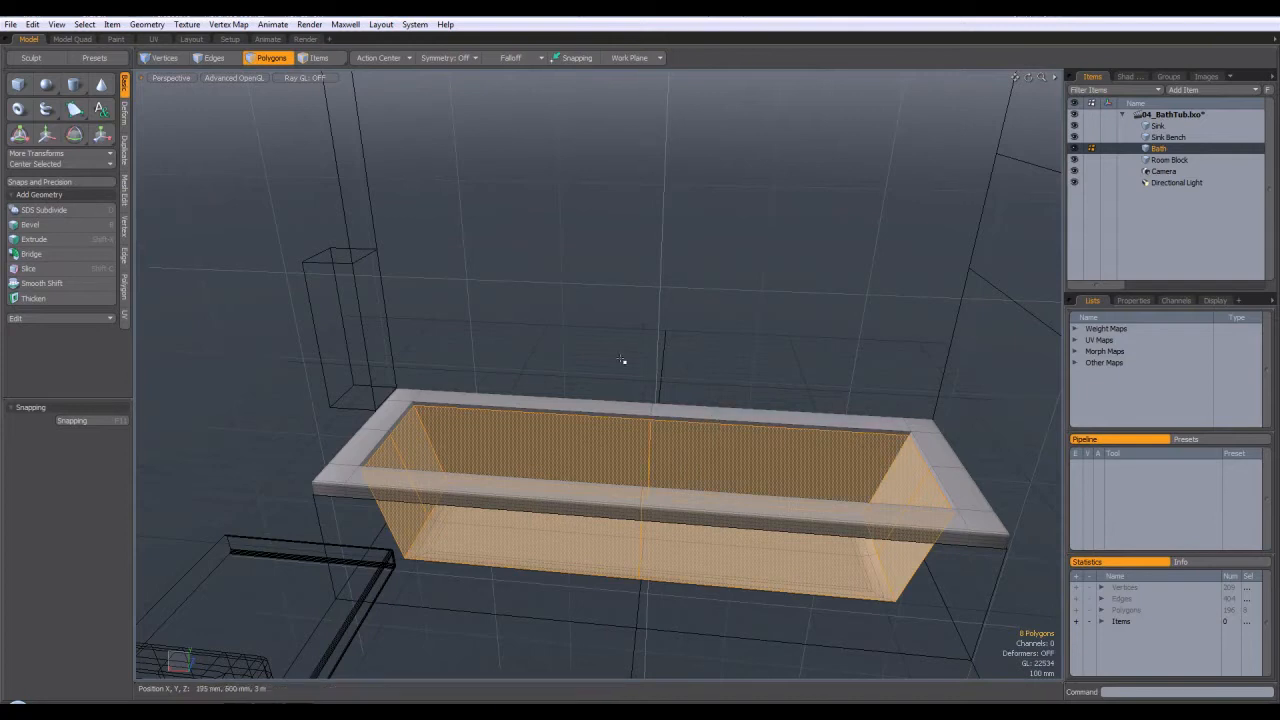
key("alt+c")
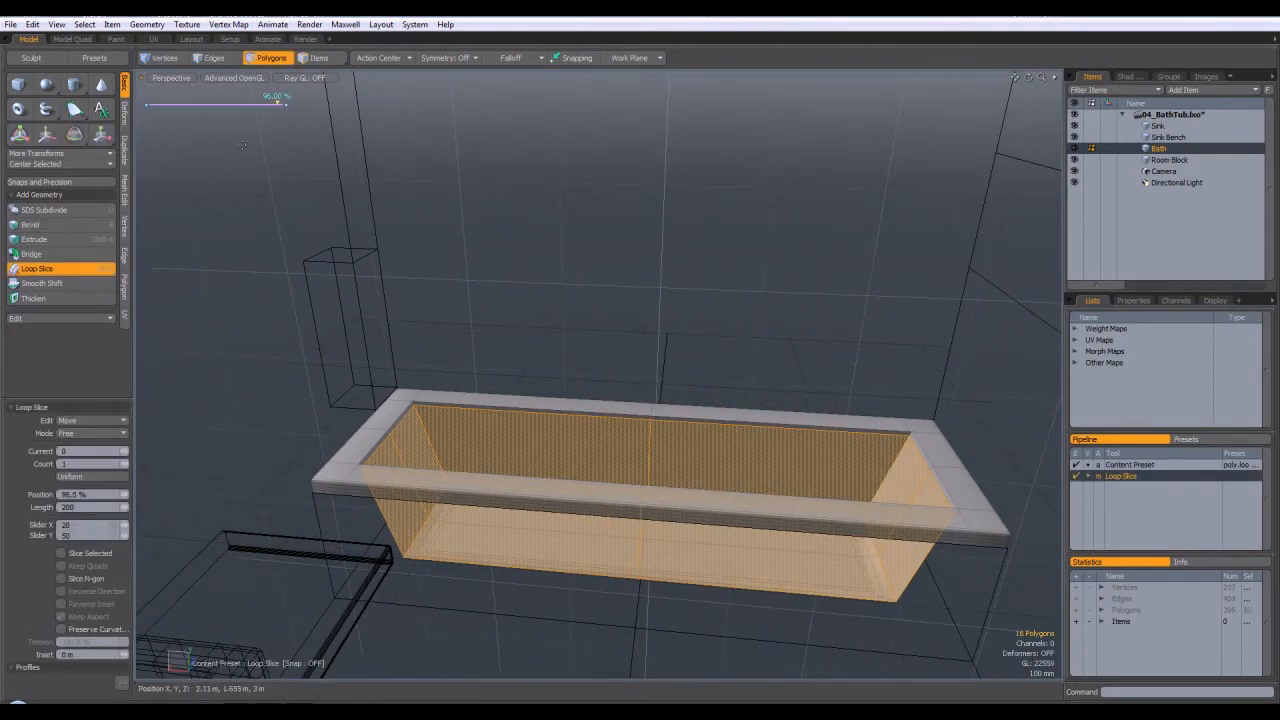
left_click(126, 465)
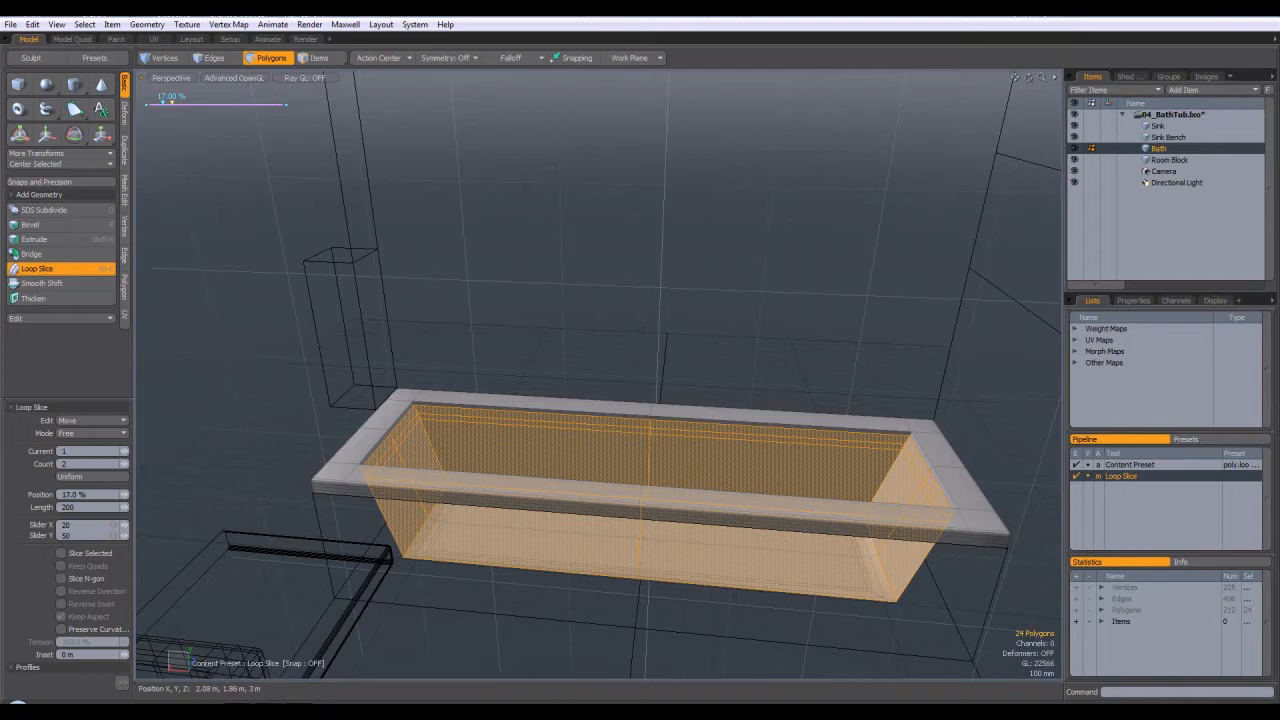
key("space")
left_click(854, 349)
Compare the tub with subdivision on and off to check the effect of the new wall cuts.
left_click_drag(854, 349, 791, 311, "alt")
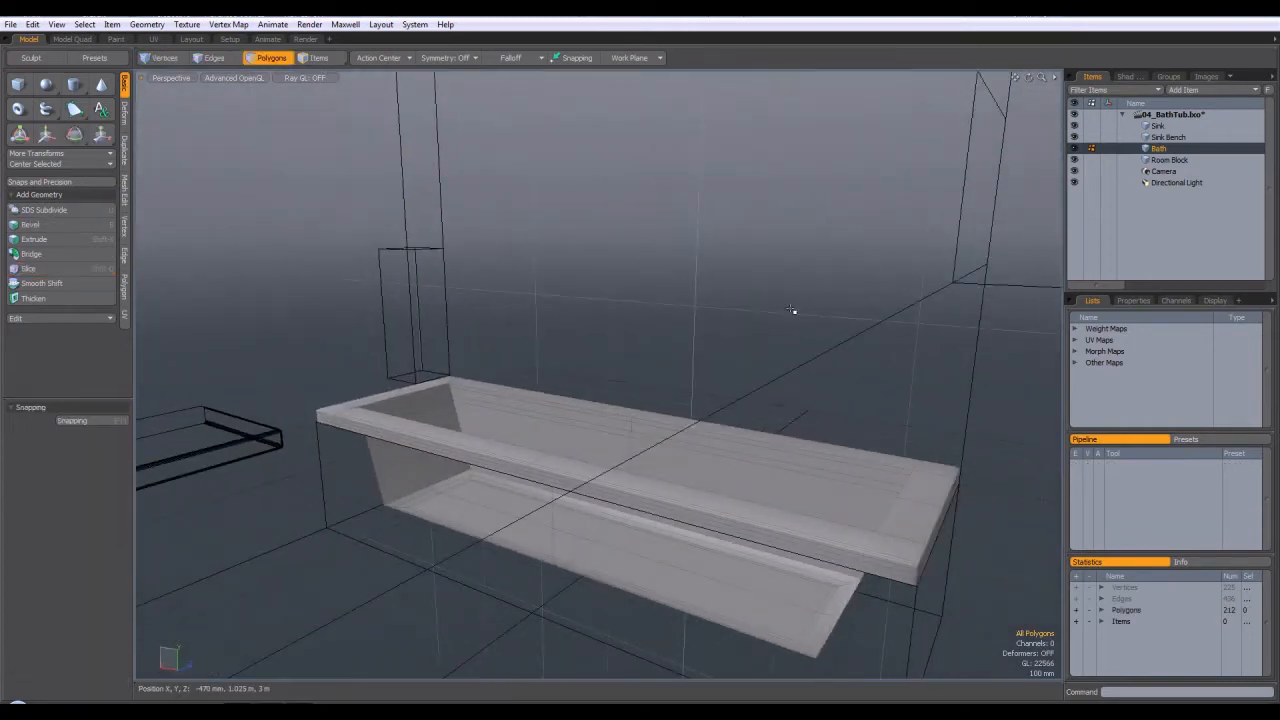
key("Tab")
key("Tab")
key("Tab")
key("Tab")
key("Tab")
key("Tab")
Select the edge loop running crosswise around the tub's middle and bevel it with an inset of about 90 mm.
left_click_drag(789, 311, 697, 469, "alt")
left_click(219, 58)
double_click(645, 457)
left_click_drag(652, 468, 673, 326, "alt")
key("b")
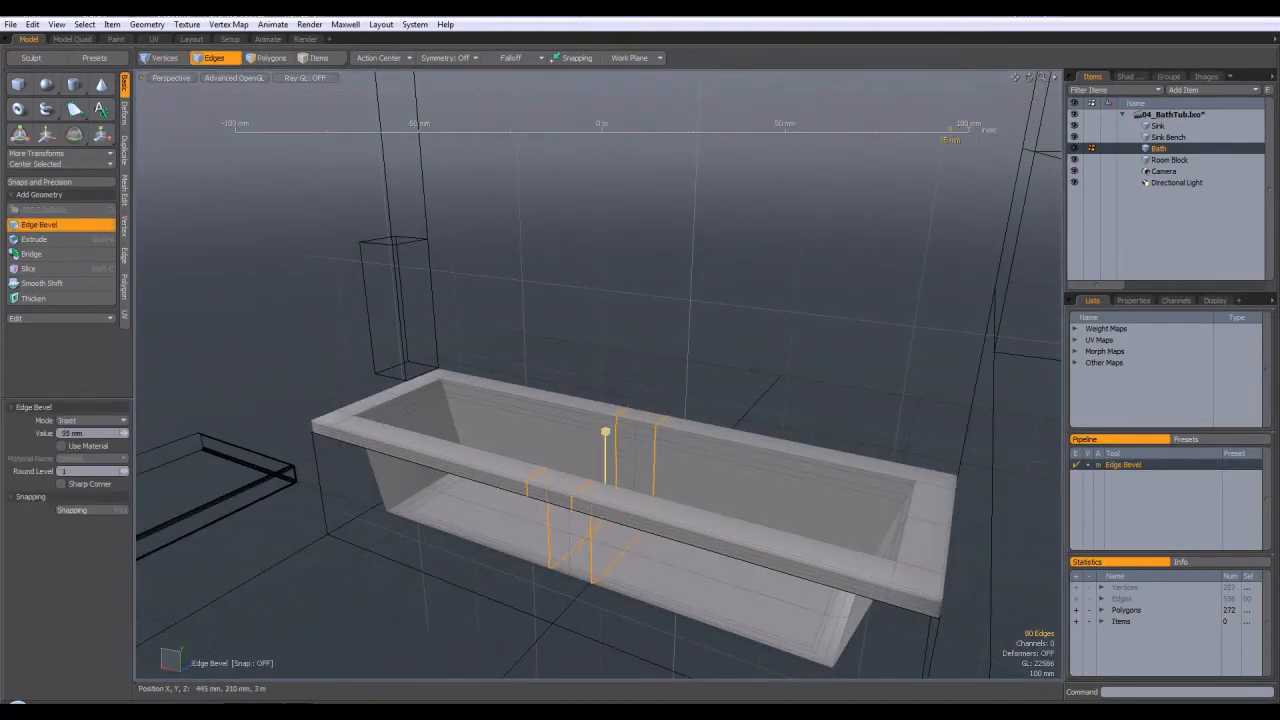
key("Escape")
Select the two small polygons at the middle of the basin's long wall, just below the rim.
left_click_drag(740, 383, 788, 340, "alt")
scroll(672, 427, "up", 3)
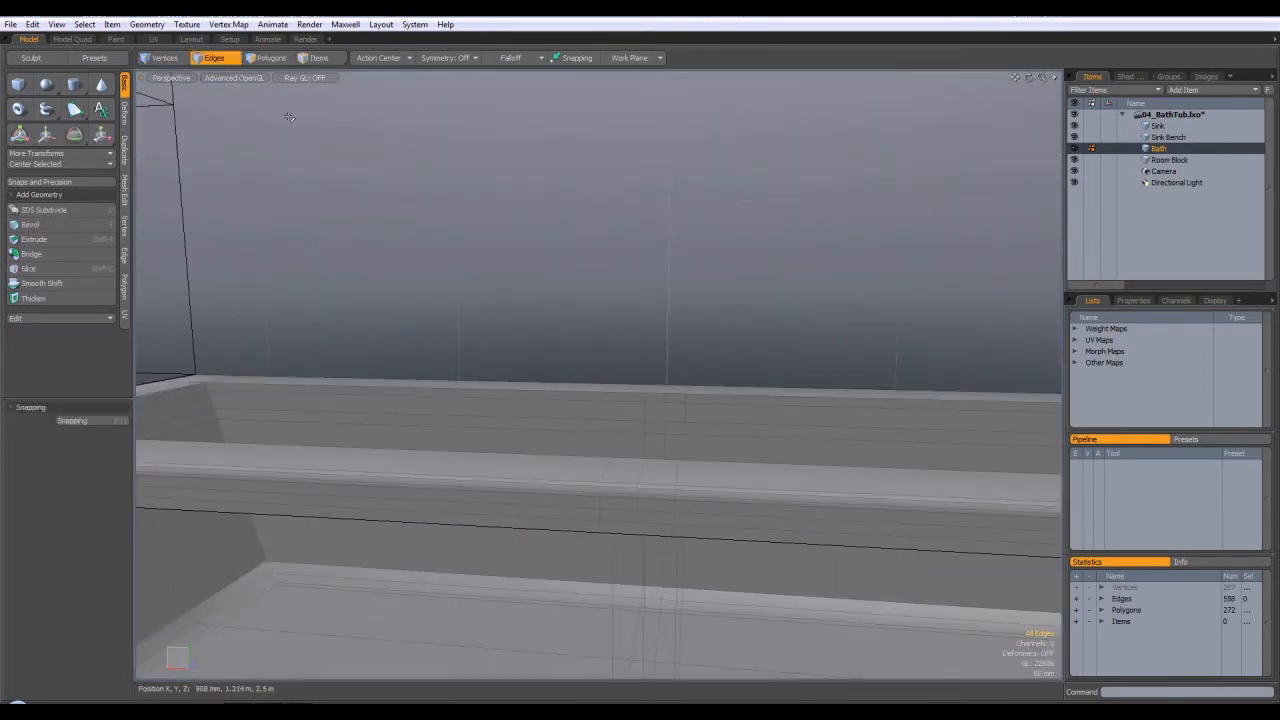
left_click(271, 58)
mouse_move(665, 445)
left_mouse_down("alt")
mouse_move(760, 430)
mouse_move(740, 437)
mouse_move(737, 457)
mouse_move(698, 432)
left_mouse_up("alt")
left_click(808, 442)
scroll(638, 396, "up", 3)
left_click_drag(769, 477, 746, 450, "alt")
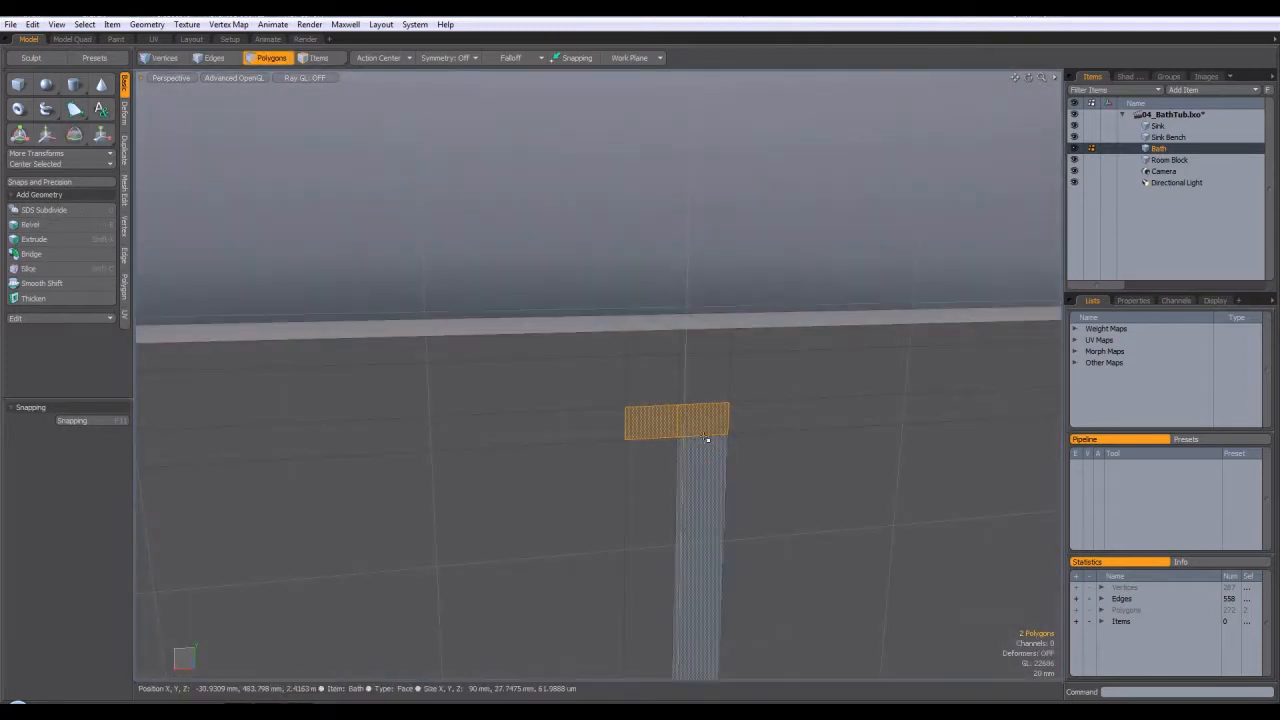
Select the edge loop running around the upper basin walls and try to move it up 20 mm in Y.
left_click(218, 58)
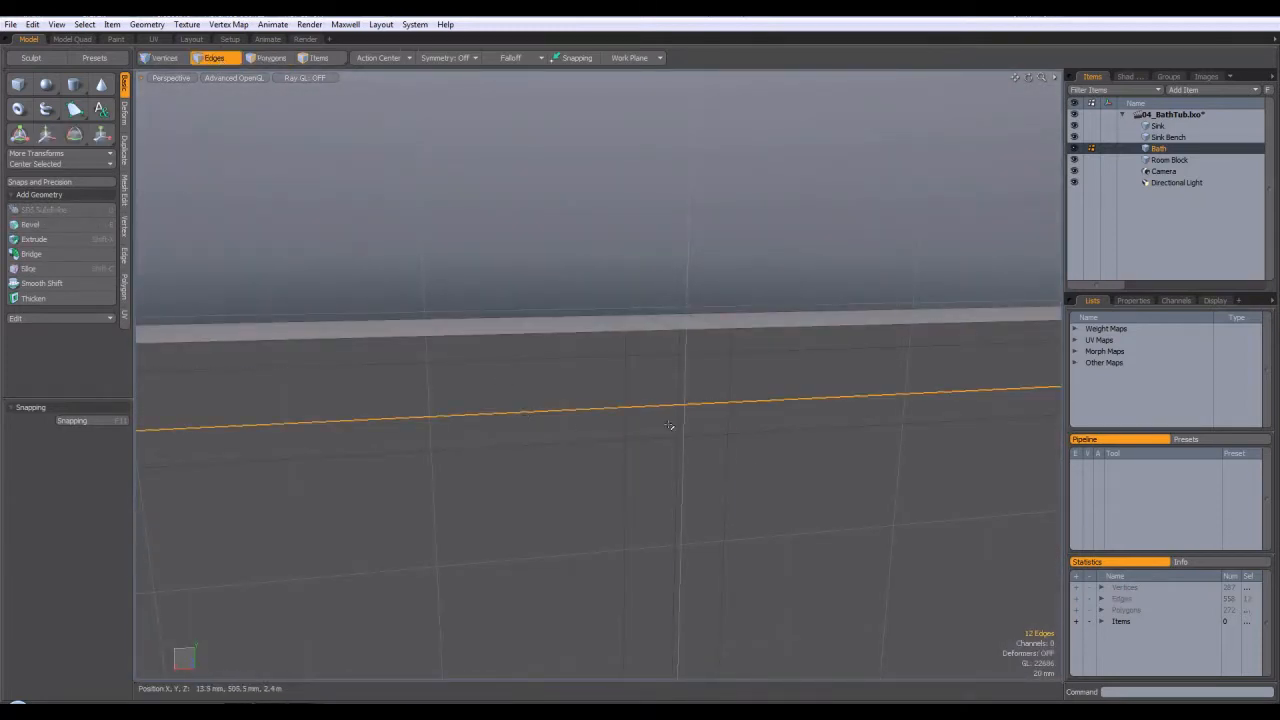
scroll(583, 429, "down", 8)
mouse_move(583, 429)
left_mouse_down("alt")
mouse_move(645, 468)
mouse_move(572, 425)
left_mouse_up("alt")
scroll(674, 411, "up", 5)
left_click_drag(674, 411, 630, 456, "alt")
scroll(652, 479, "up", 2)
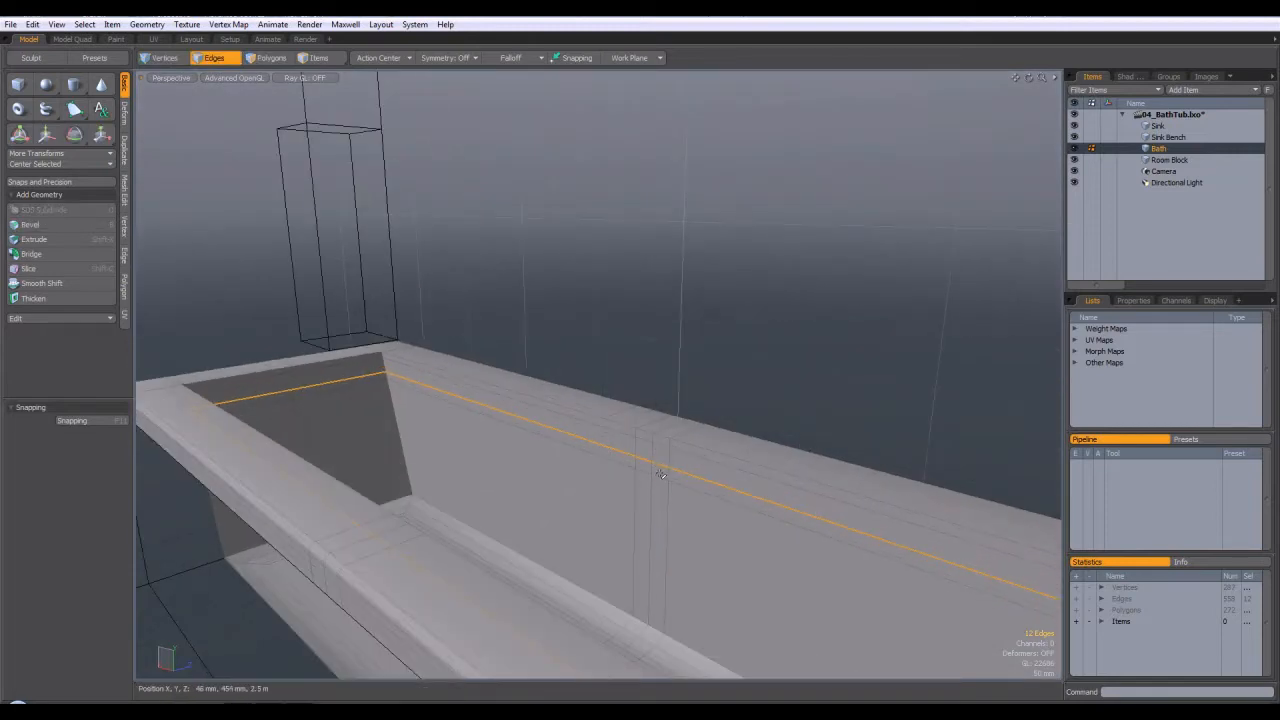
left_click_drag(660, 478, 700, 455, "alt")
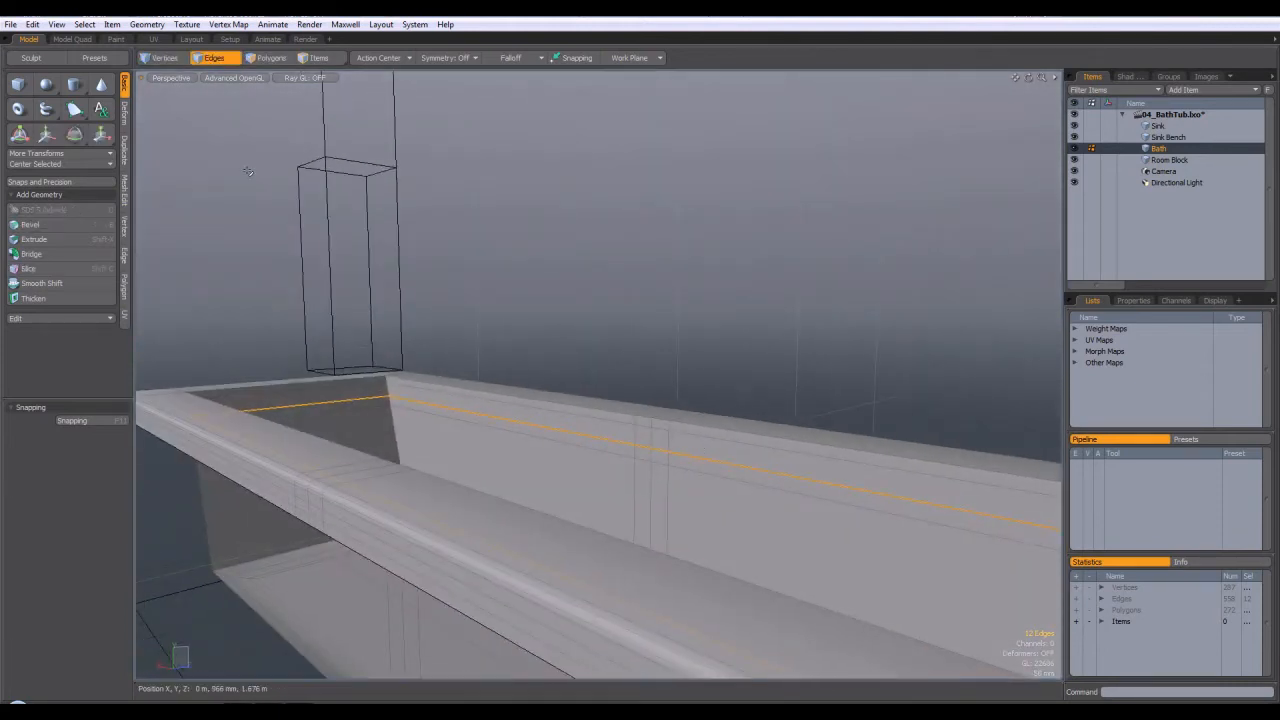
key("w")
left_click_drag(503, 397, 340, 391, "alt")
scroll(340, 391, "up", 5)
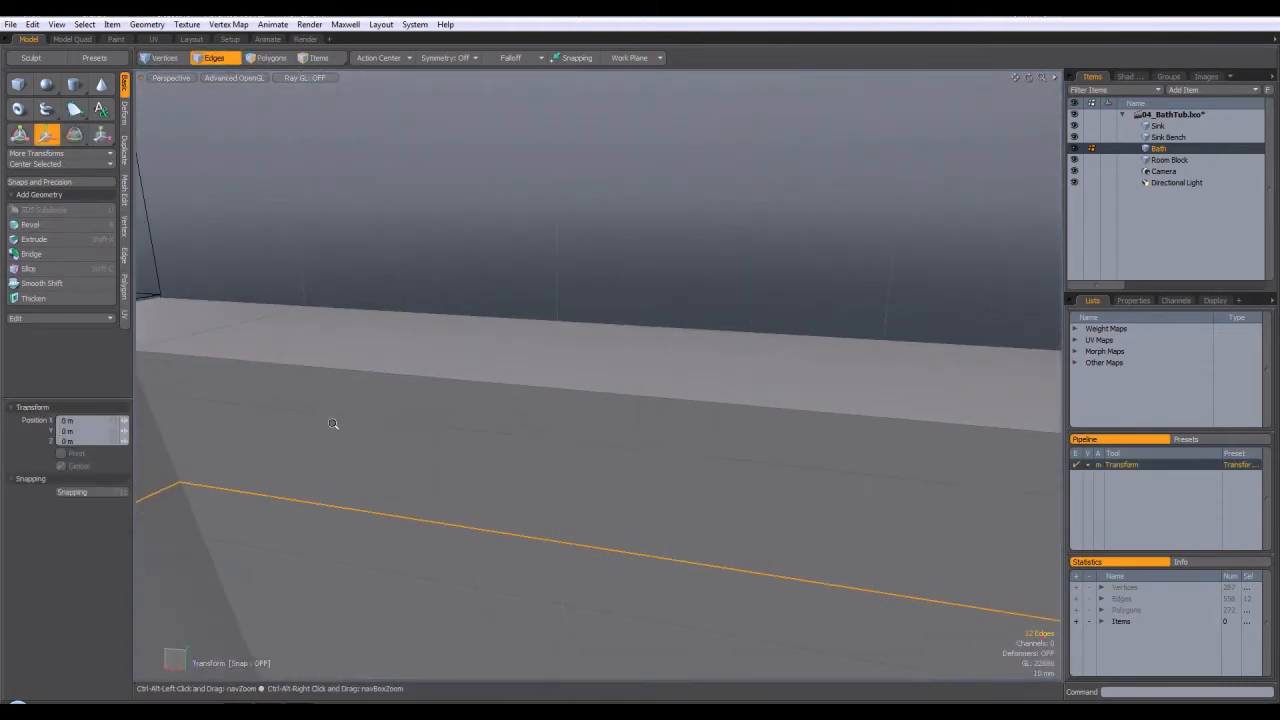
left_click_drag(285, 433, 431, 344, "alt")
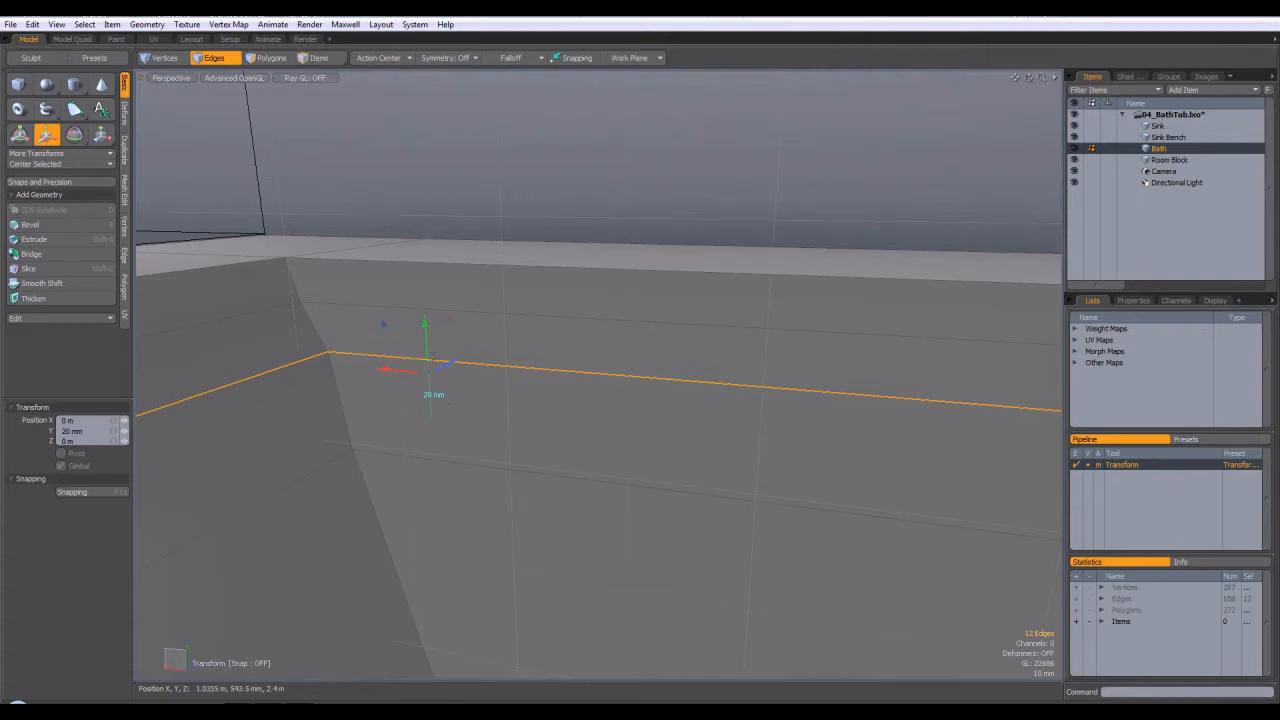
Undo the edge loop's move, drop the transform and clear the edge selection.
key("ctrl+z")
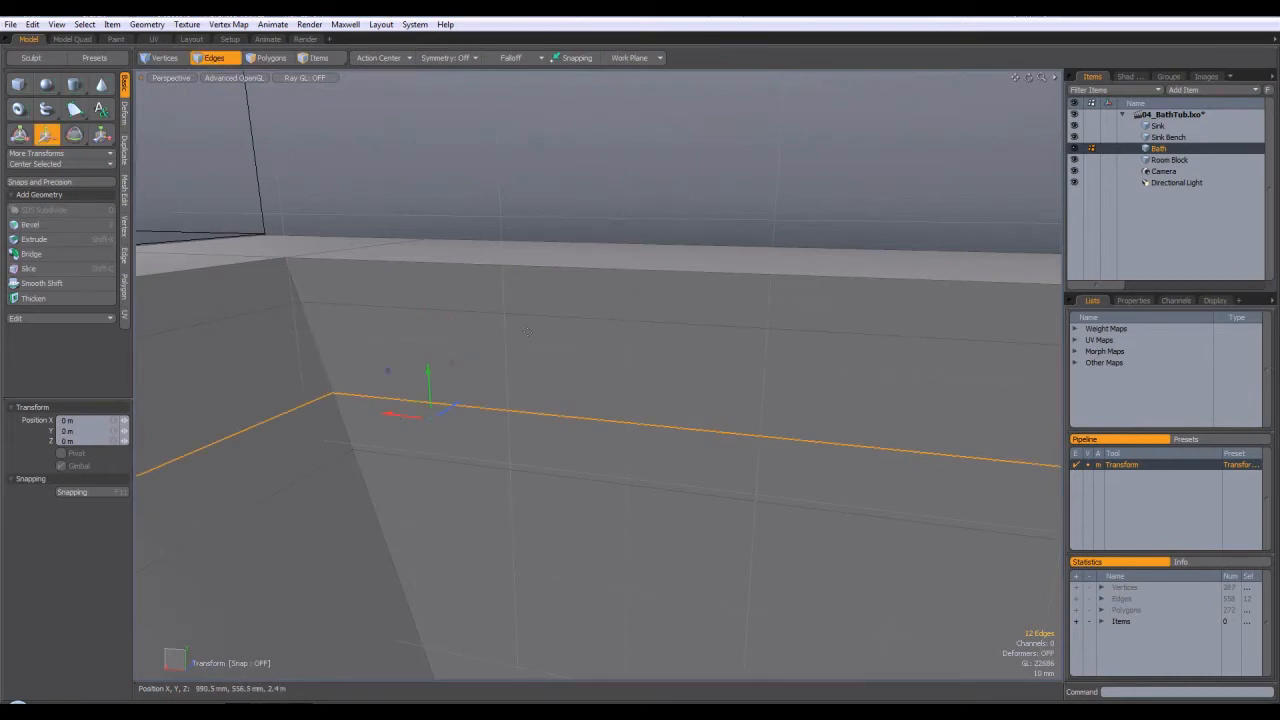
key("q")
left_click(432, 418)
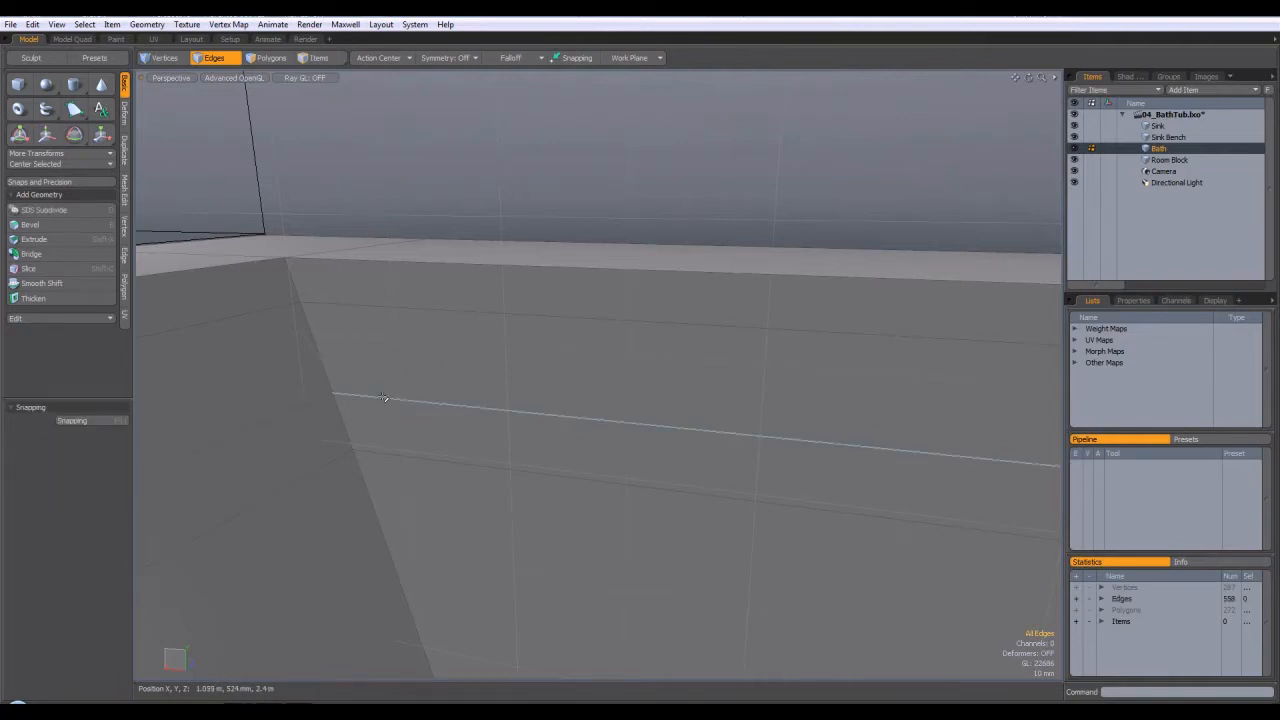
Select the edge loop around the upper basin walls again, slide it along the walls with edge Slide, and clear the selection.
double_click(382, 397)
left_click_drag(534, 423, 430, 395, "alt")
key("2")
left_click(124, 254)
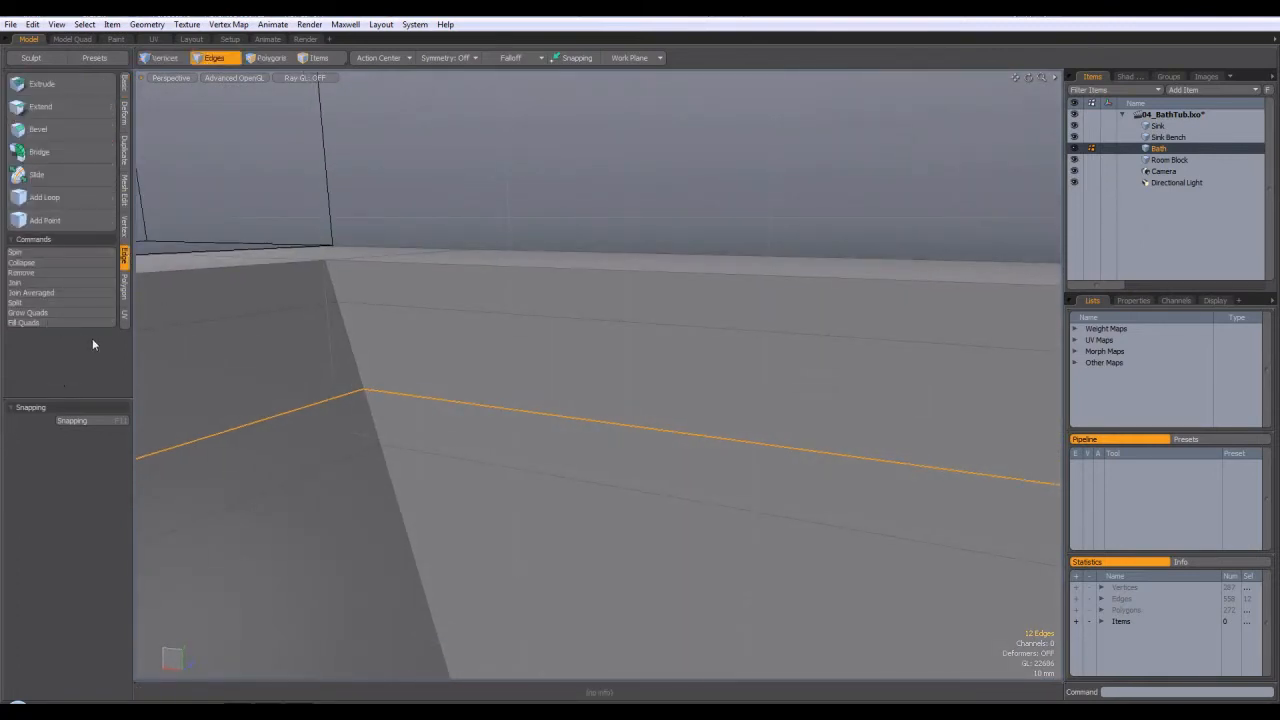
left_click(36, 174)
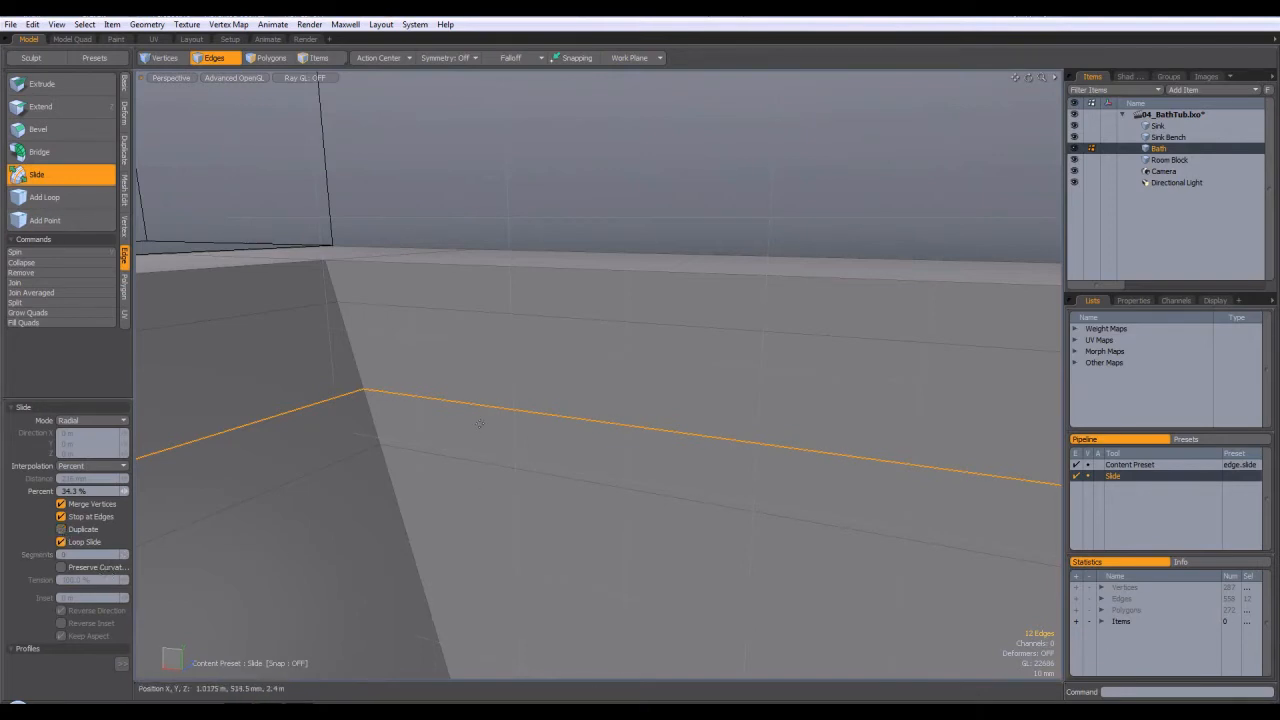
left_click_drag(124, 491, 147, 491)
key("space")
left_click(439, 202)
left_click_drag(439, 202, 290, 255, "alt")
left_click_drag(766, 268, 620, 340, "ctrl+alt")
key("shift+a")
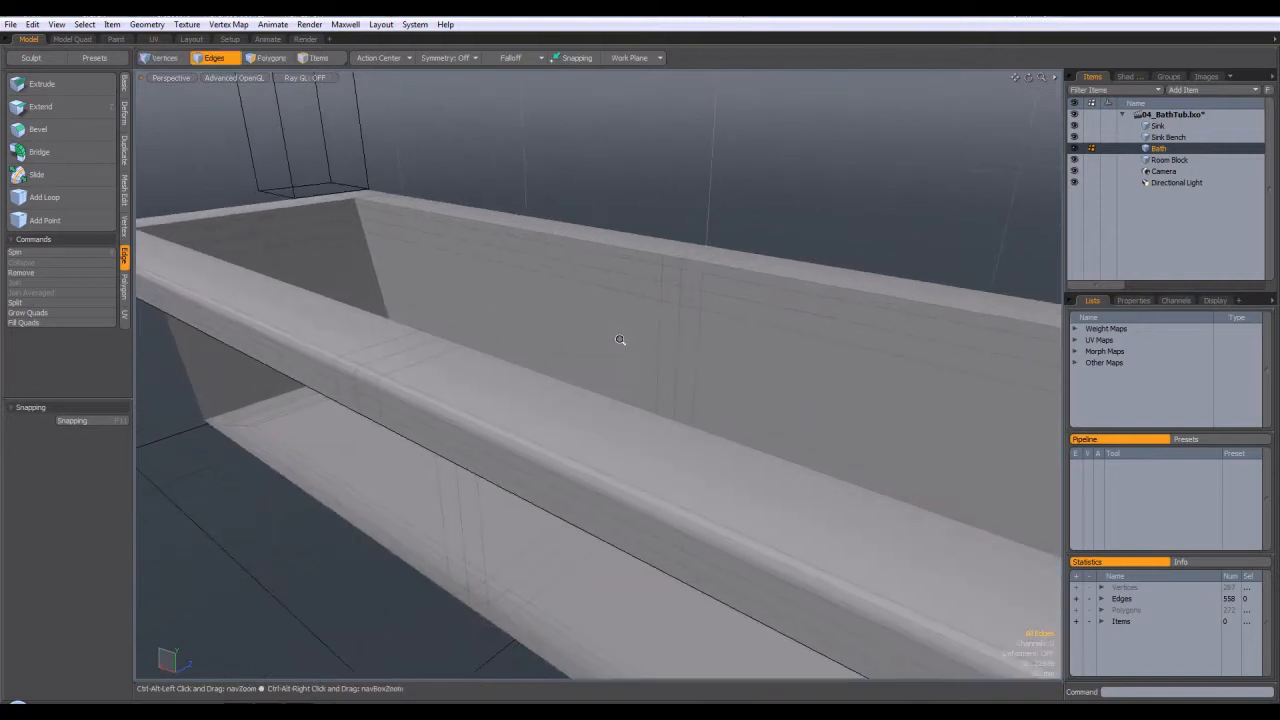
Select the two small polygons at the middle of the long wall, just below the rim, and bevel them inward about 3.5 mm.
left_click(273, 58)
left_click(676, 290)
left_click_drag(757, 194, 764, 203, "alt")
scroll(655, 265, "up", 2)
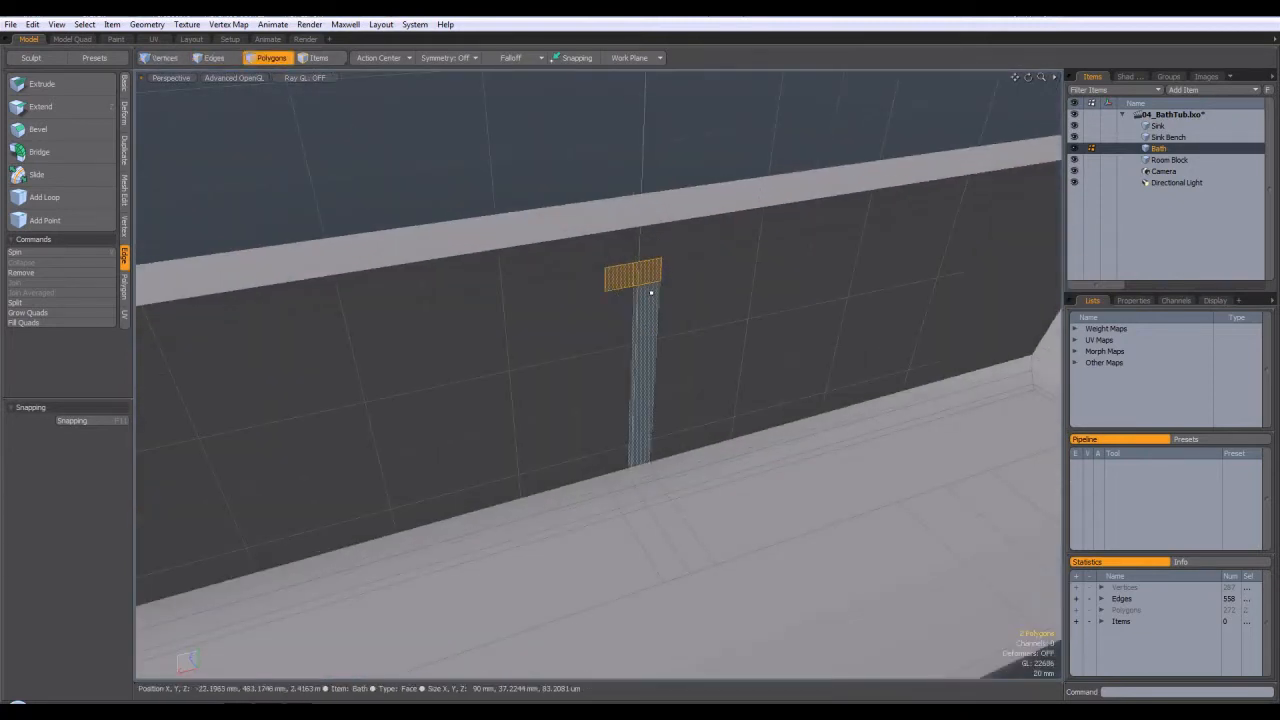
scroll(654, 273, "up", 2)
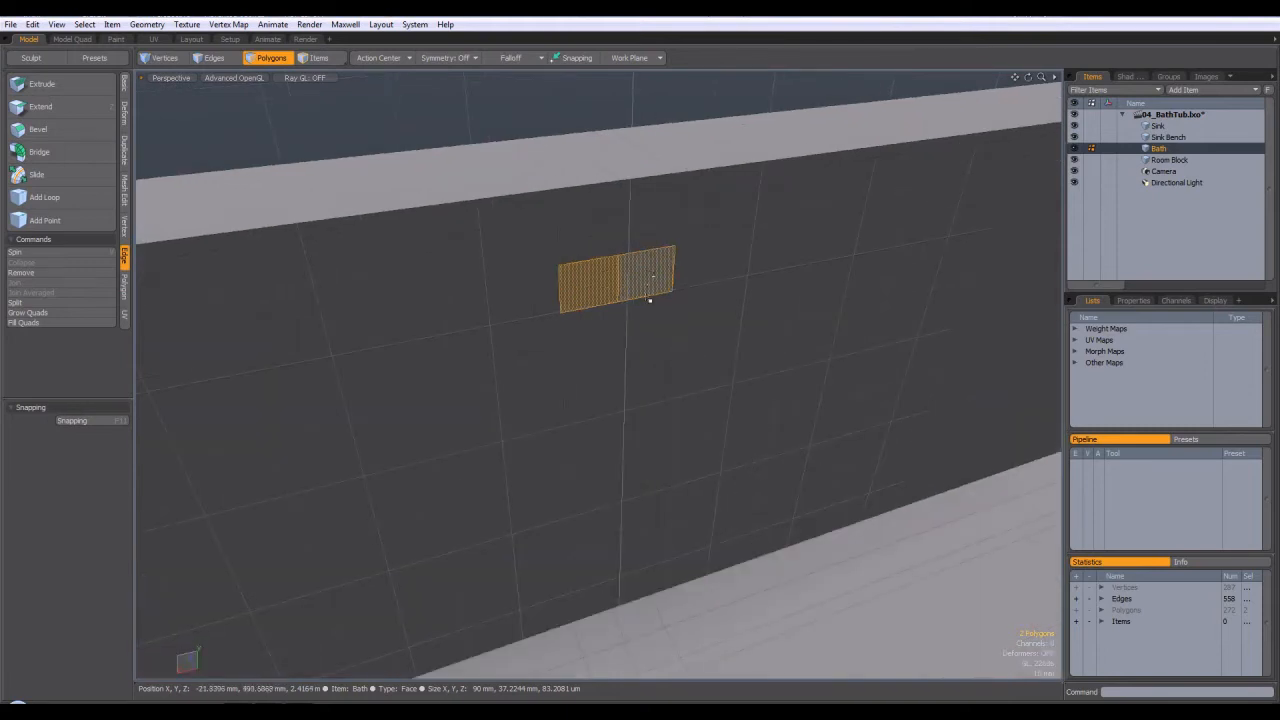
left_click_drag(666, 357, 669, 323, "alt")
key("b")
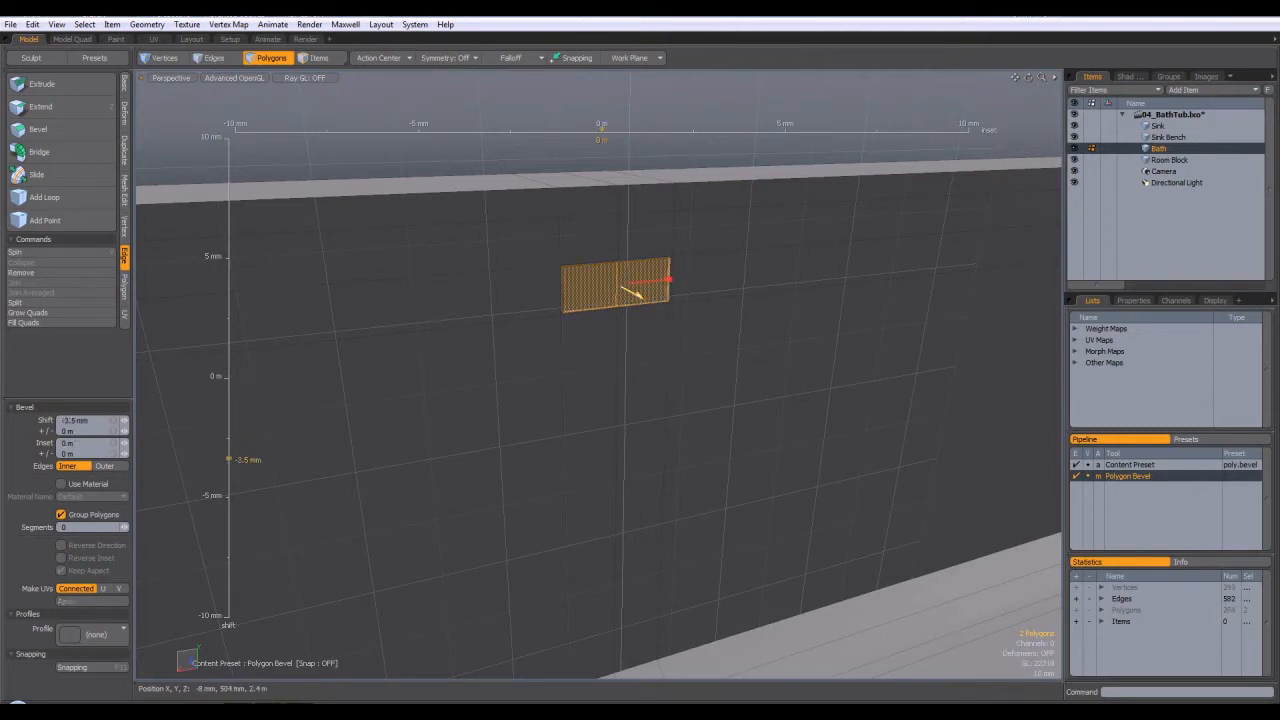
Push the overflow recess deeper with further bevels, inset its back face about 0.9 mm and 1.3 mm, and clear the polygon selection.
left_click_drag(662, 305, 534, 270, "alt")
left_click_drag(457, 286, 634, 276, "alt")
mouse_move(389, 300)
left_mouse_down()
mouse_move(353, 299)
mouse_move(422, 279)
mouse_move(374, 325)
mouse_move(345, 298)
mouse_move(508, 336)
mouse_move(412, 306)
left_mouse_up()
left_click_drag(289, 291, 285, 293)
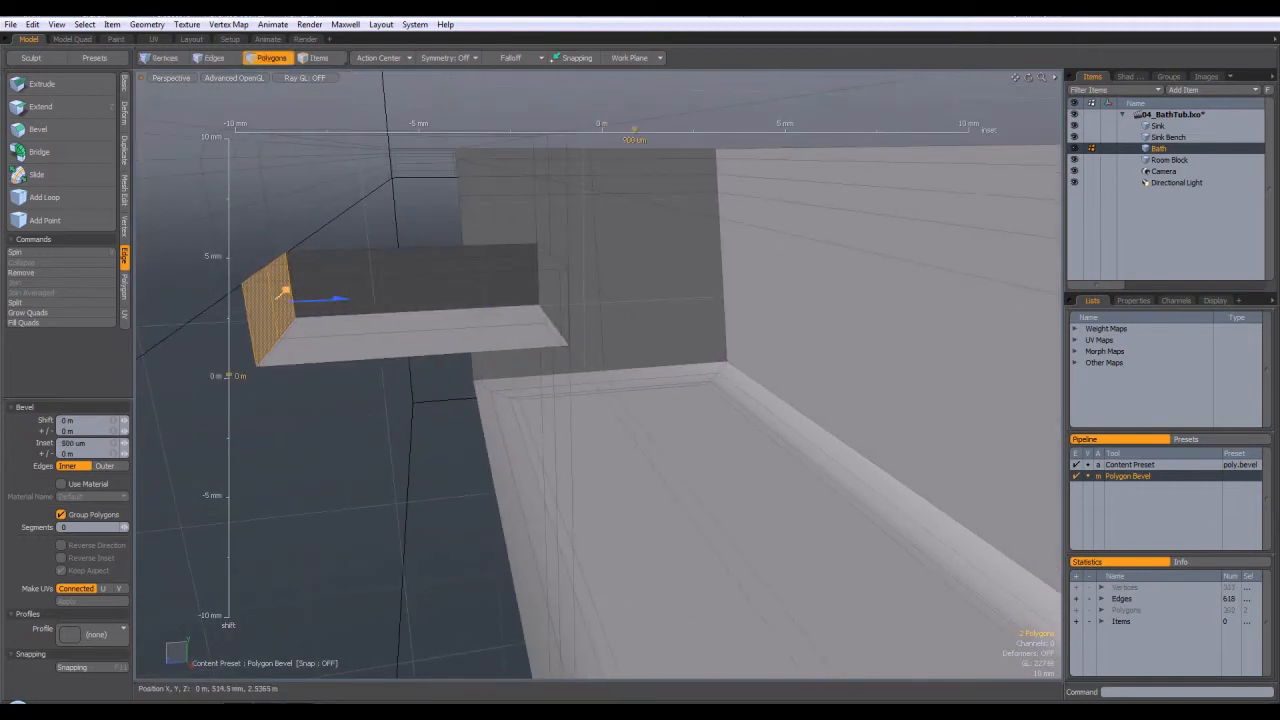
left_click(361, 205)
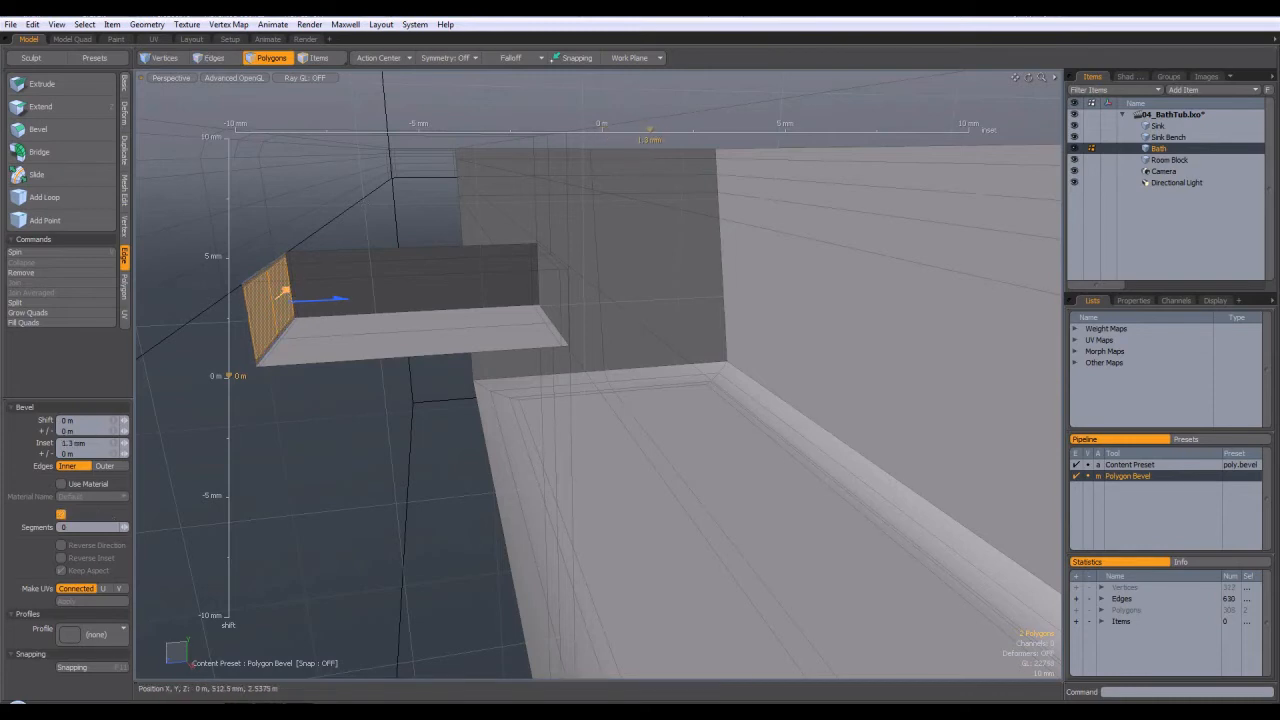
key("q")
left_click(391, 200)
Preview the bath with subdivision switched on, and switch it back to the plain polygon cage.
left_click_drag(738, 251, 897, 514, "alt")
scroll(706, 263, "down", 3)
key("Tab")
scroll(760, 287, "down", 4)
key("Tab")
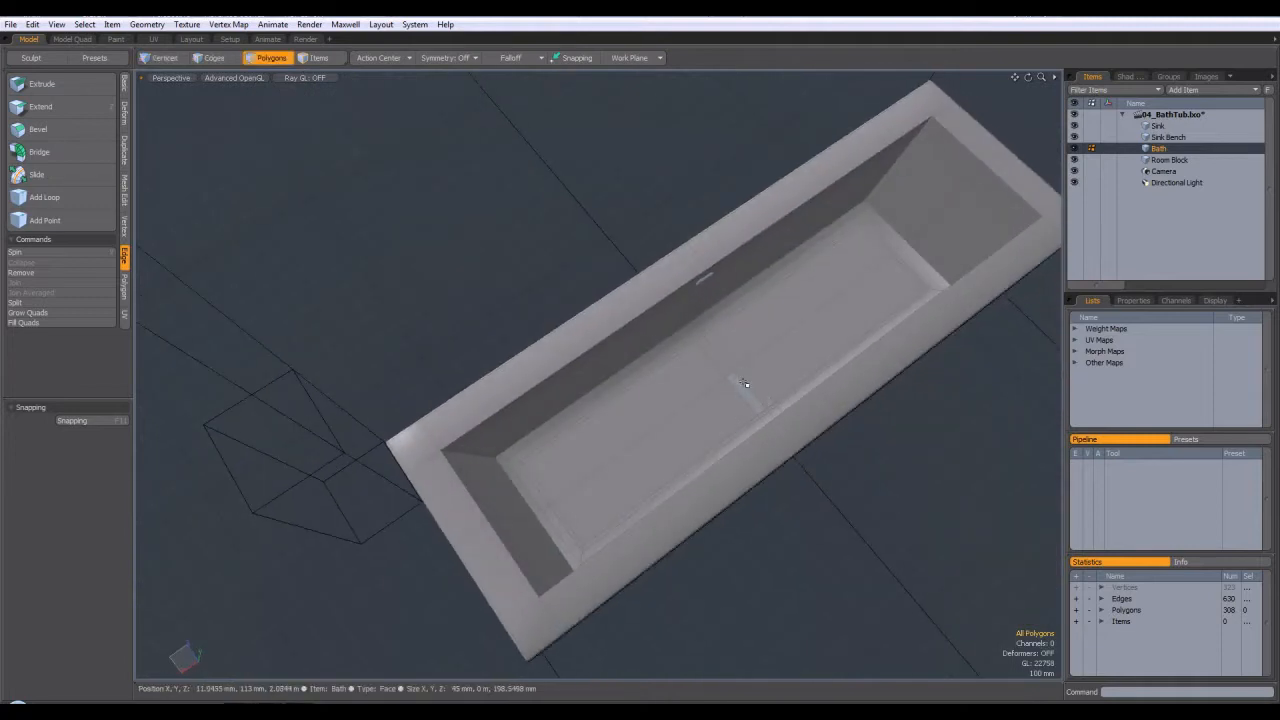
Select the edge loop running lengthwise through the centre of the bath and examine it from the side.
key("2")
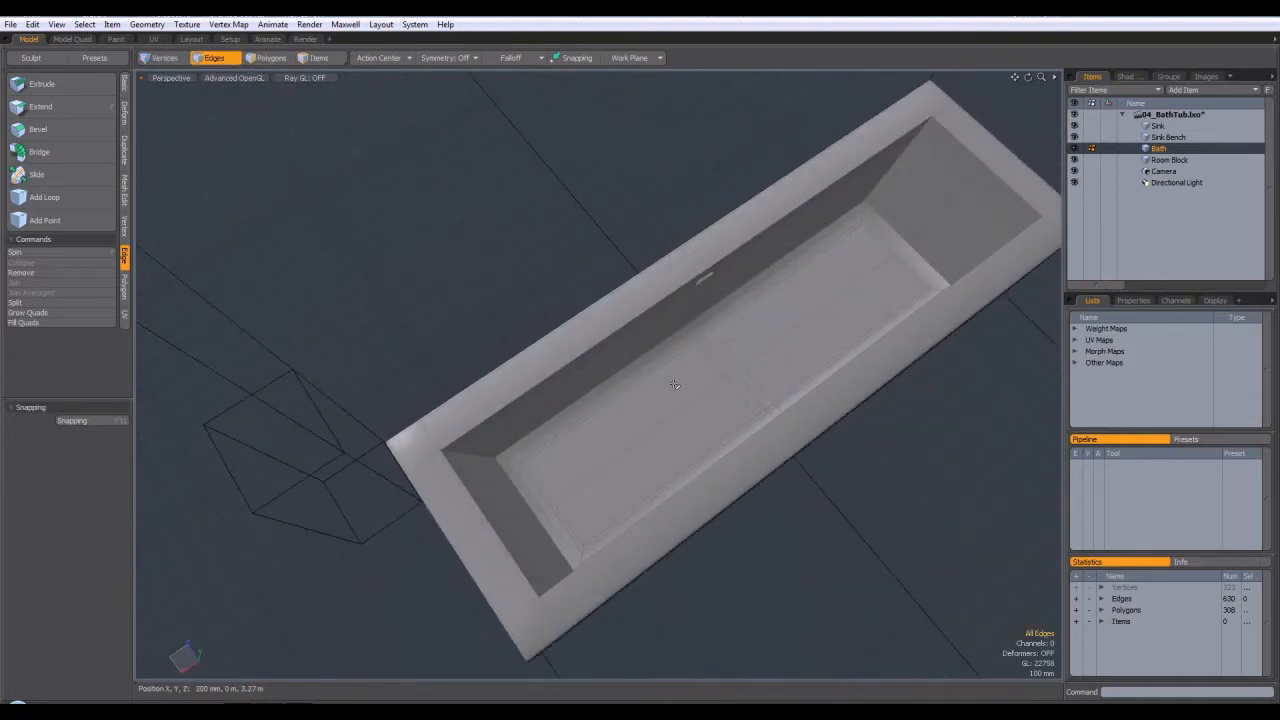
left_click_drag(686, 449, 830, 431, "alt")
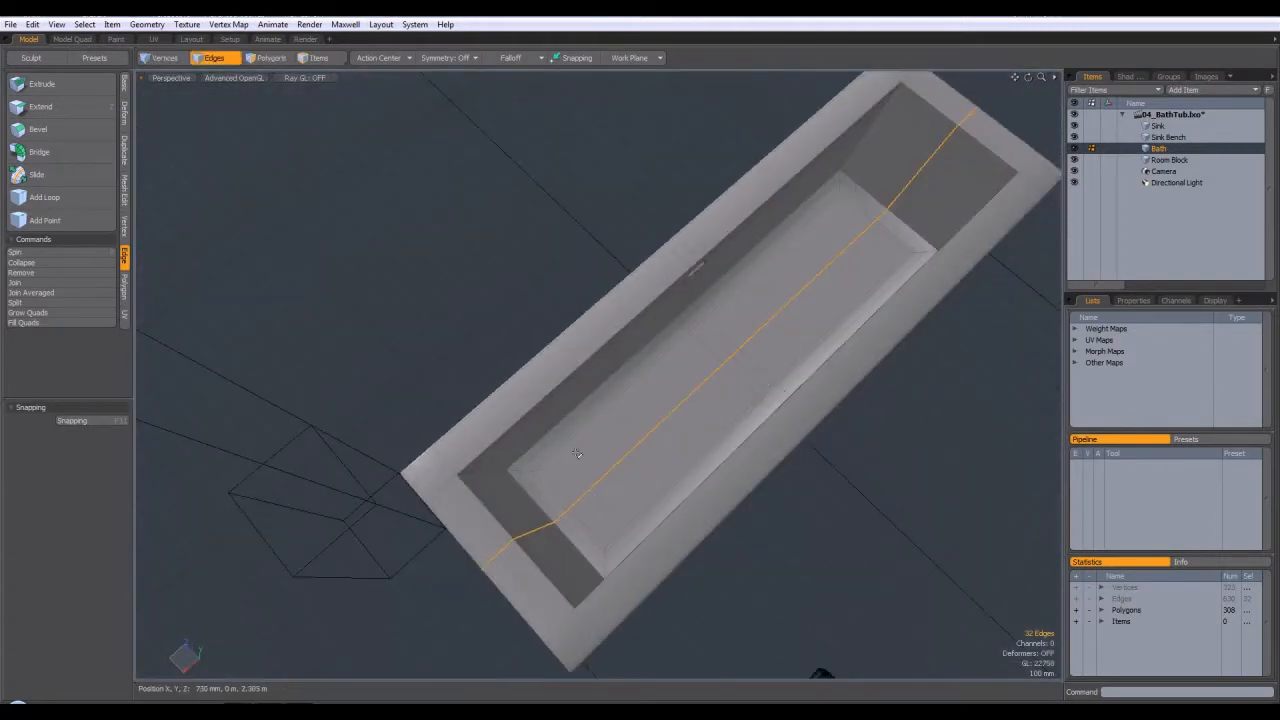
left_click(754, 443, "alt")
double_click(709, 381)
left_click_drag(777, 394, 588, 238, "alt")
scroll(751, 329, "up", 3)
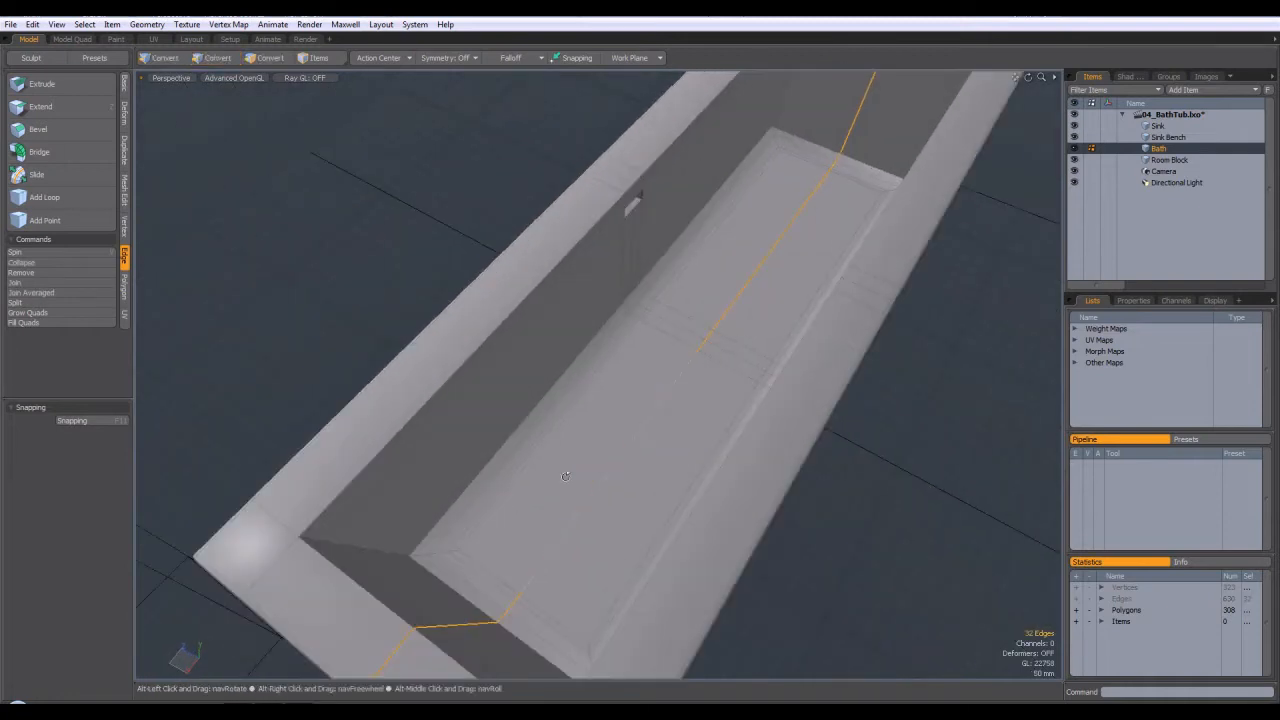
left_click_drag(633, 417, 597, 388, "alt")
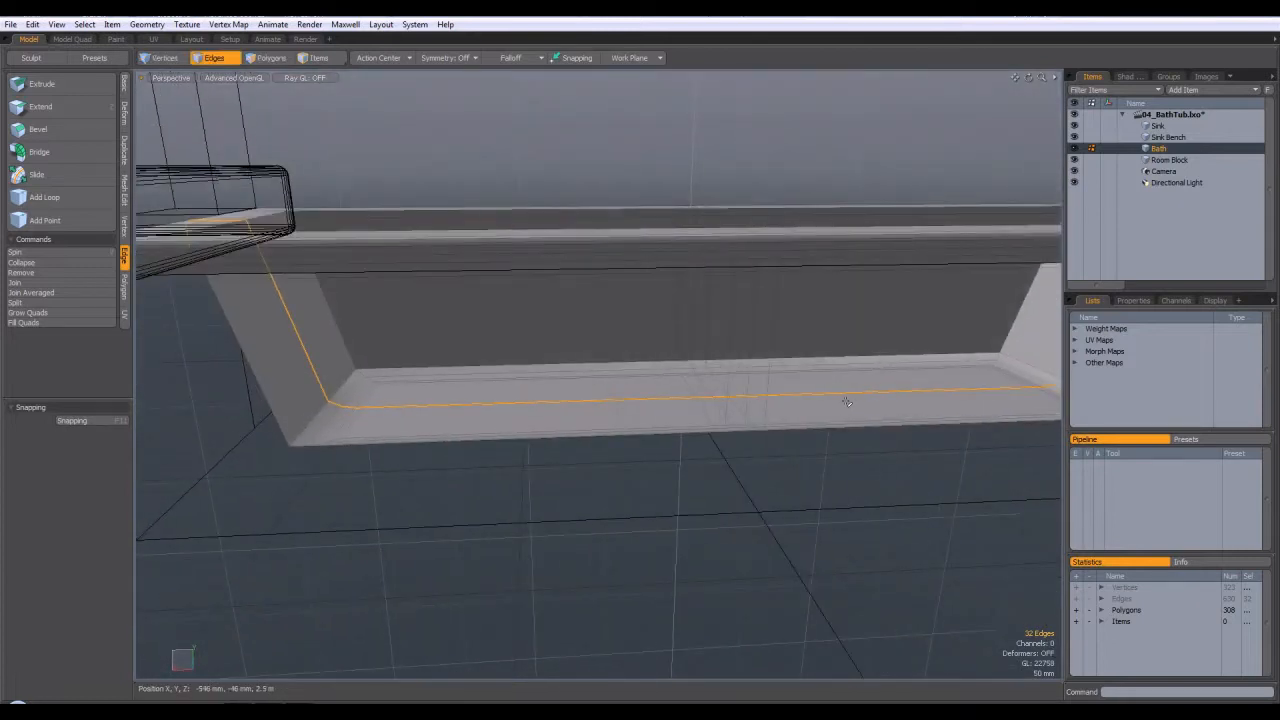
left_click_drag(845, 422, 940, 389, "alt")
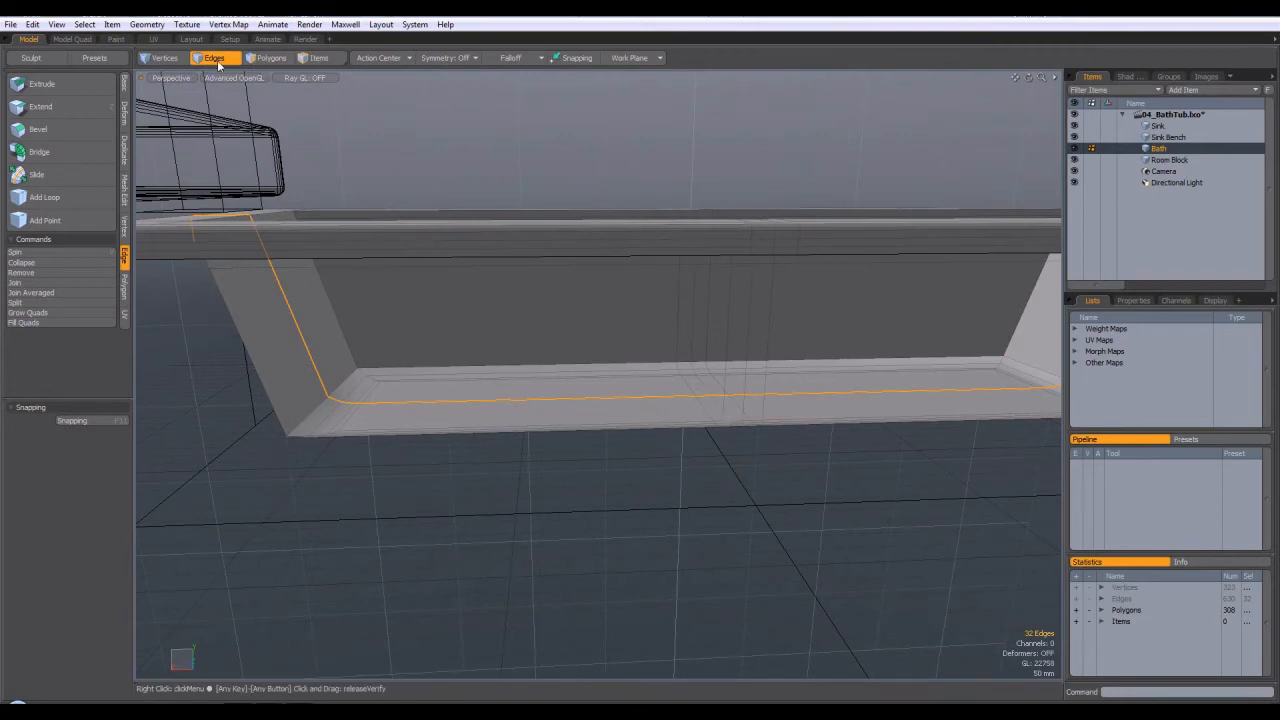
left_click_drag(611, 229, 606, 268, "alt")
Select the four small polygons at the centre of the basin floor, lower them about 6 mm in Y, and drop the transform.
left_click(271, 58)
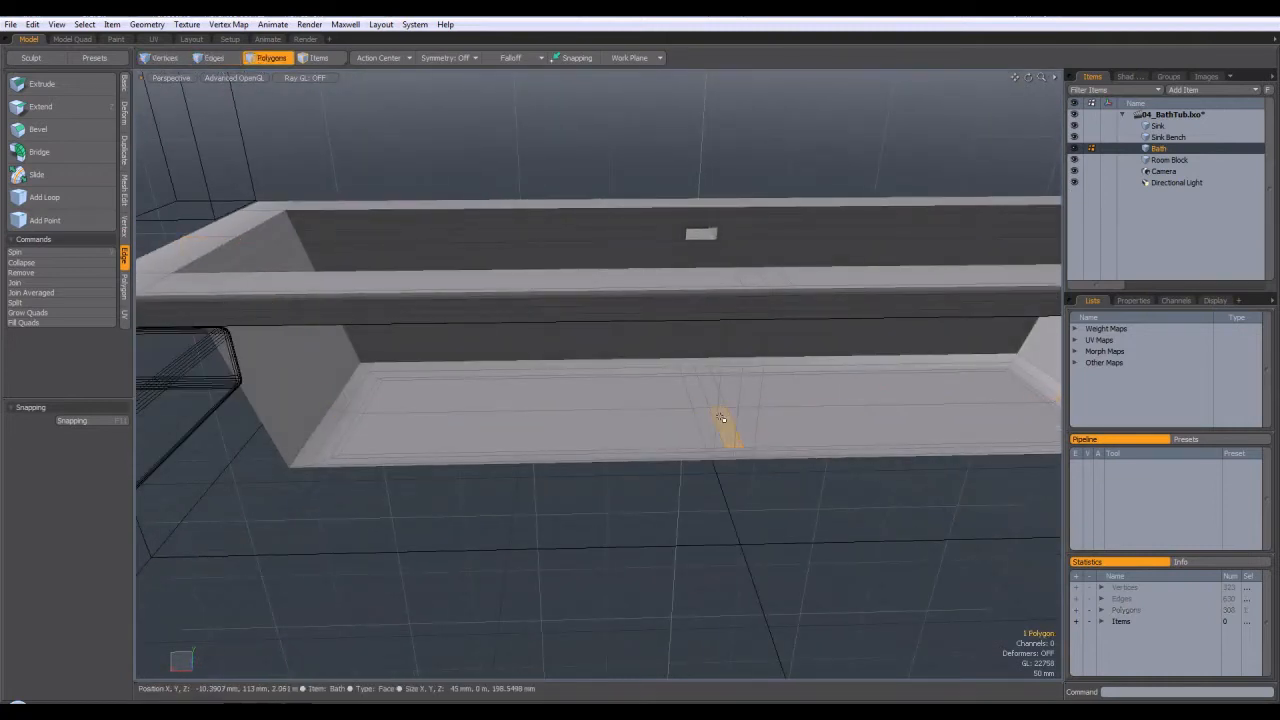
left_click_drag(816, 472, 797, 437, "alt")
key("w")
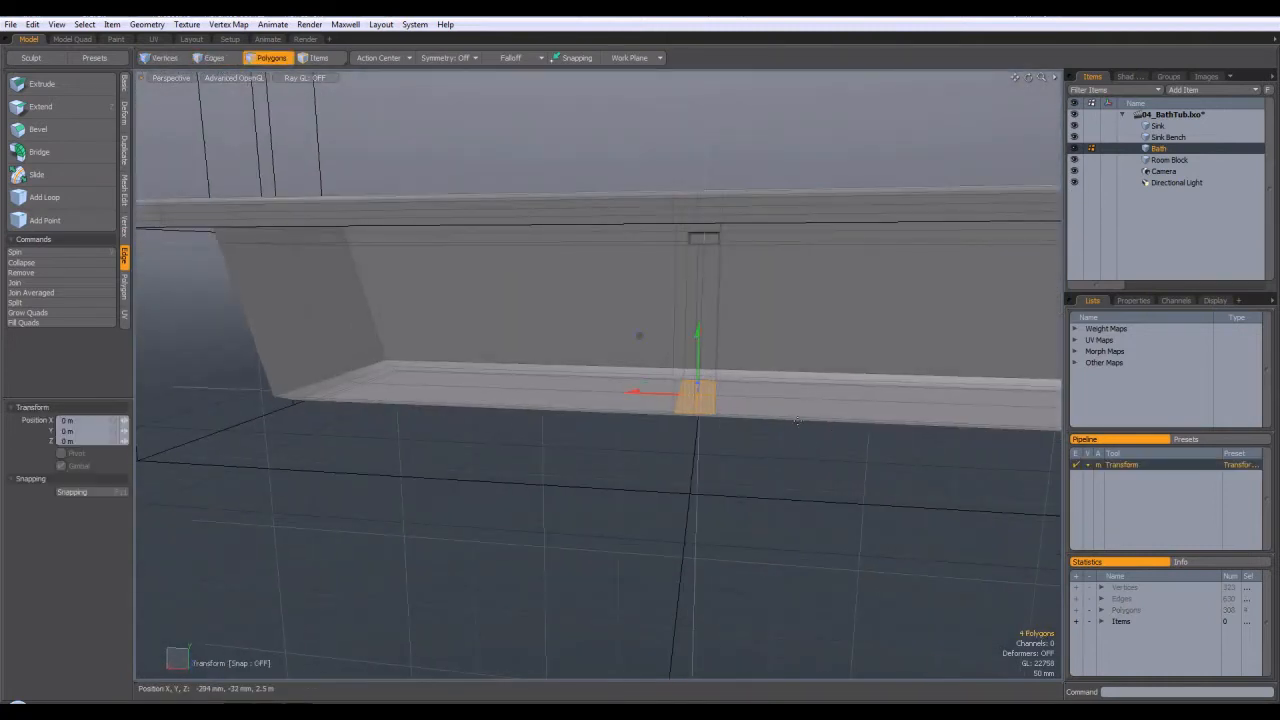
left_click_drag(639, 336, 639, 342)
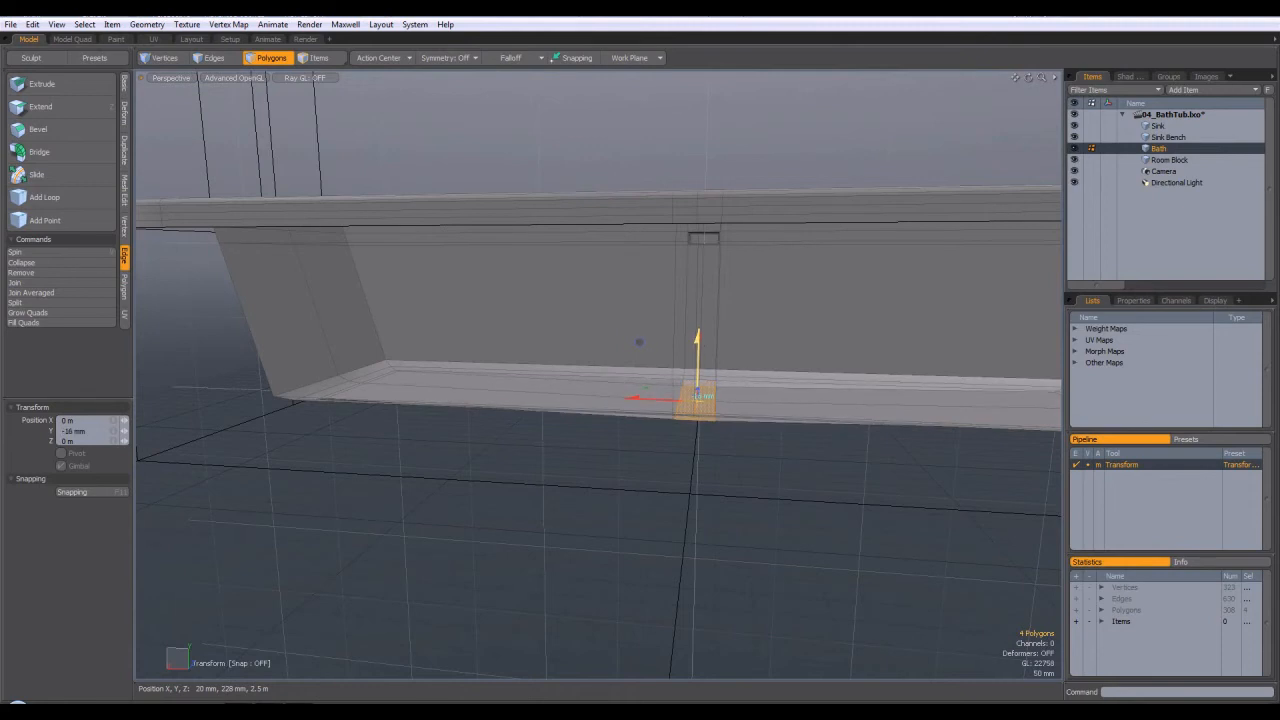
left_click_drag(877, 434, 970, 440, "alt")
left_click_drag(686, 362, 848, 442, "alt")
key("space")
left_click(777, 380)
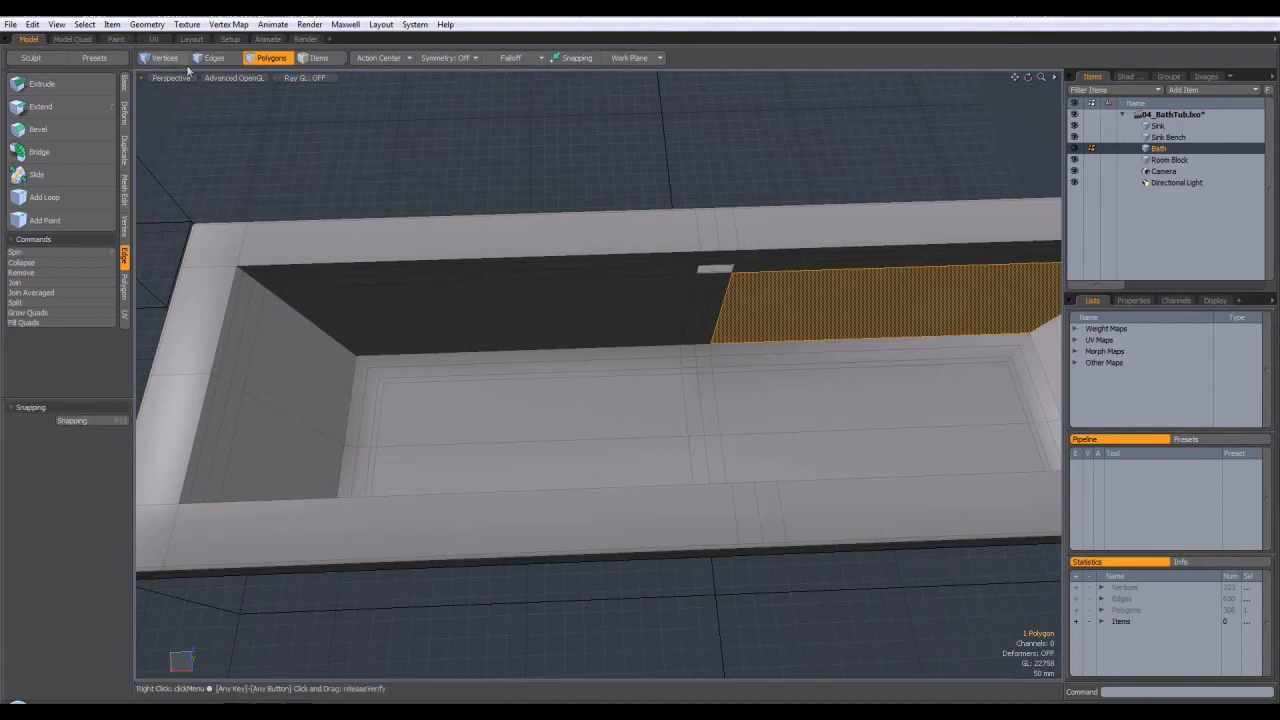
Select the lengthwise centre edge loop, bevel it into a strip about 100 mm wide, clear the selection, and briefly preview the subdivision.
left_click(215, 58)
left_click_drag(715, 340, 822, 402, "alt")
left_click(800, 384)
double_click(752, 376)
key("b")
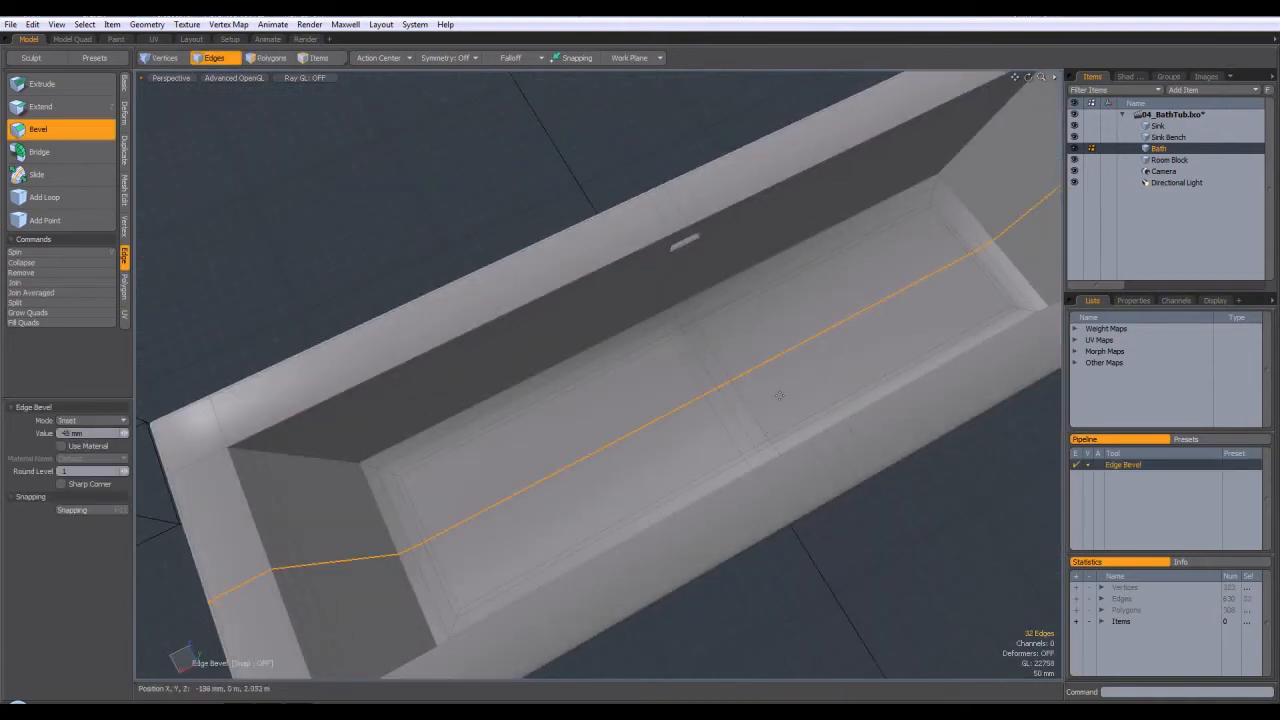
left_click_drag(750, 334, 788, 334)
key("space")
key("Escape")
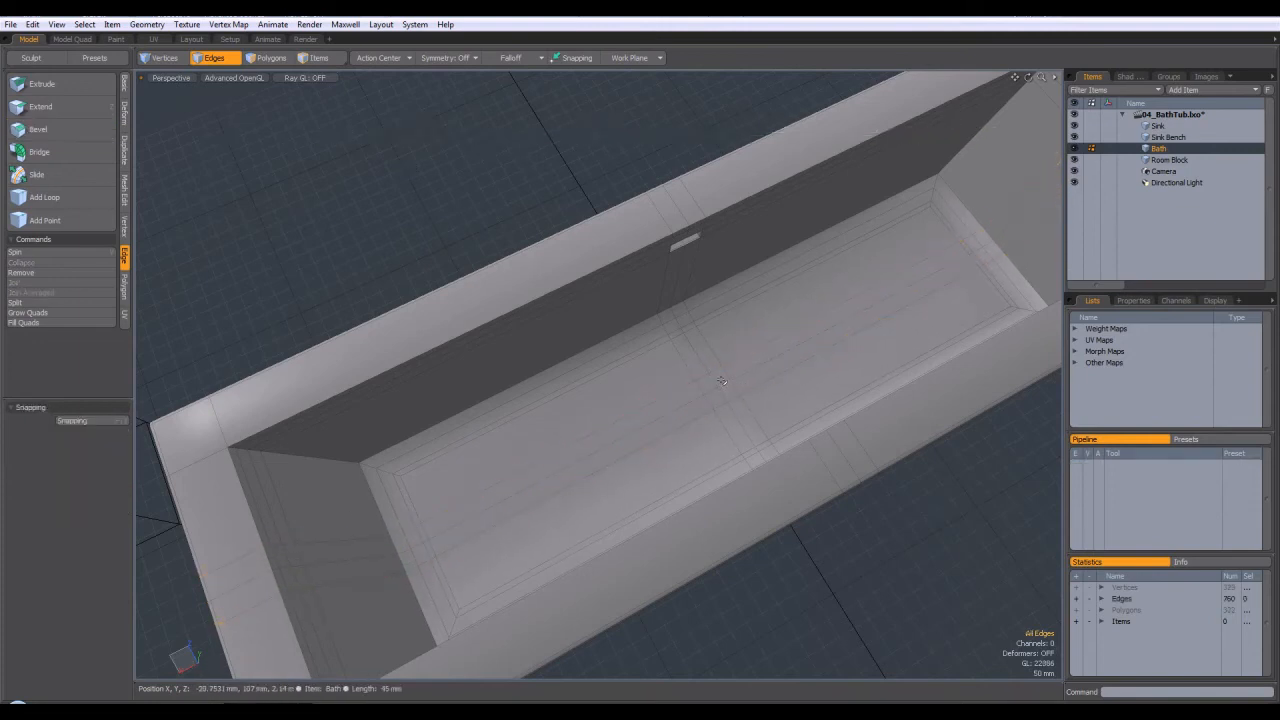
key("Tab")
left_click_drag(726, 401, 735, 345, "alt")
key("Tab")
Select the four polygons forming the small square at the centre of the basin floor and frame them closely.
left_click(280, 60)
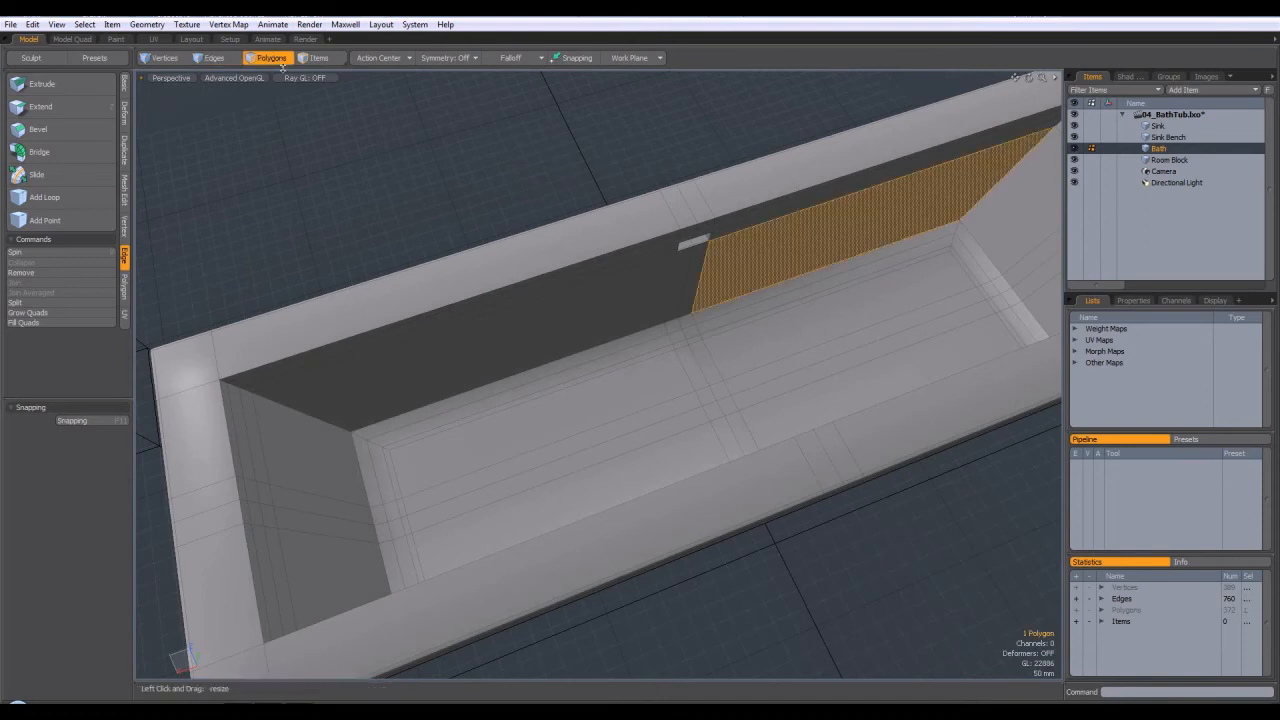
left_click(731, 430)
left_click_drag(806, 437, 734, 377, "alt")
scroll(734, 377, "up", 3)
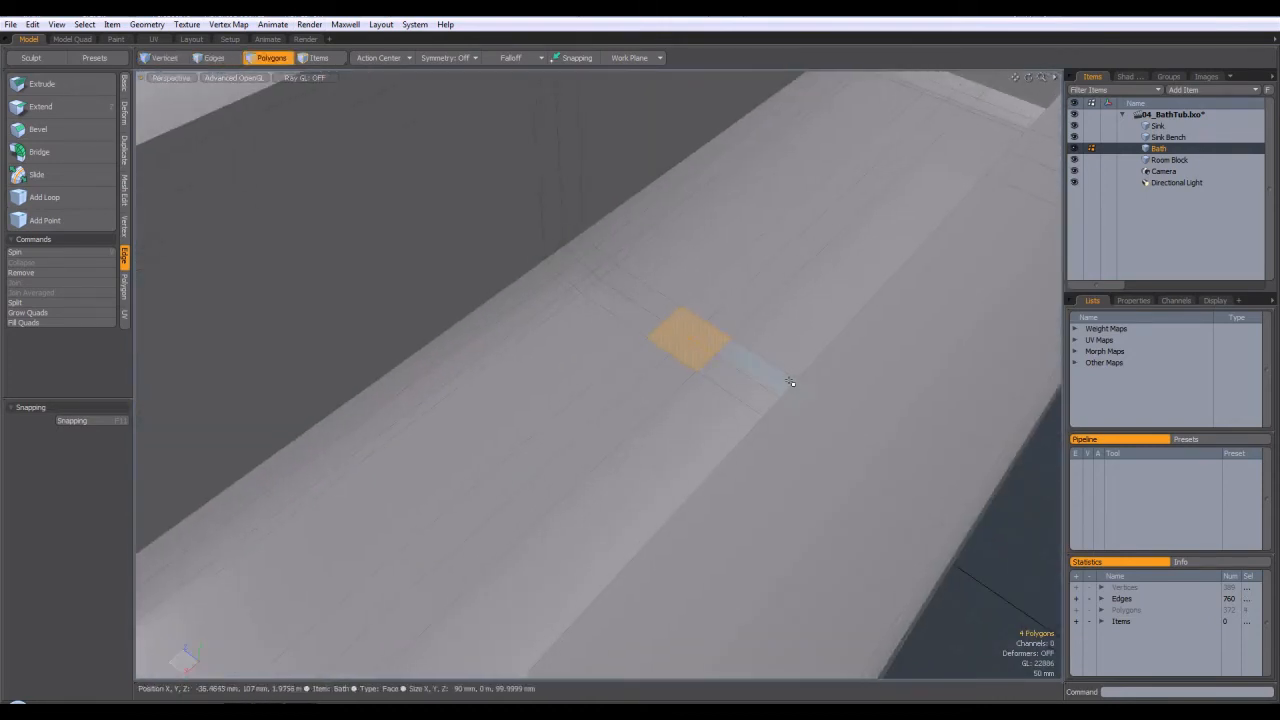
key("shift+a")
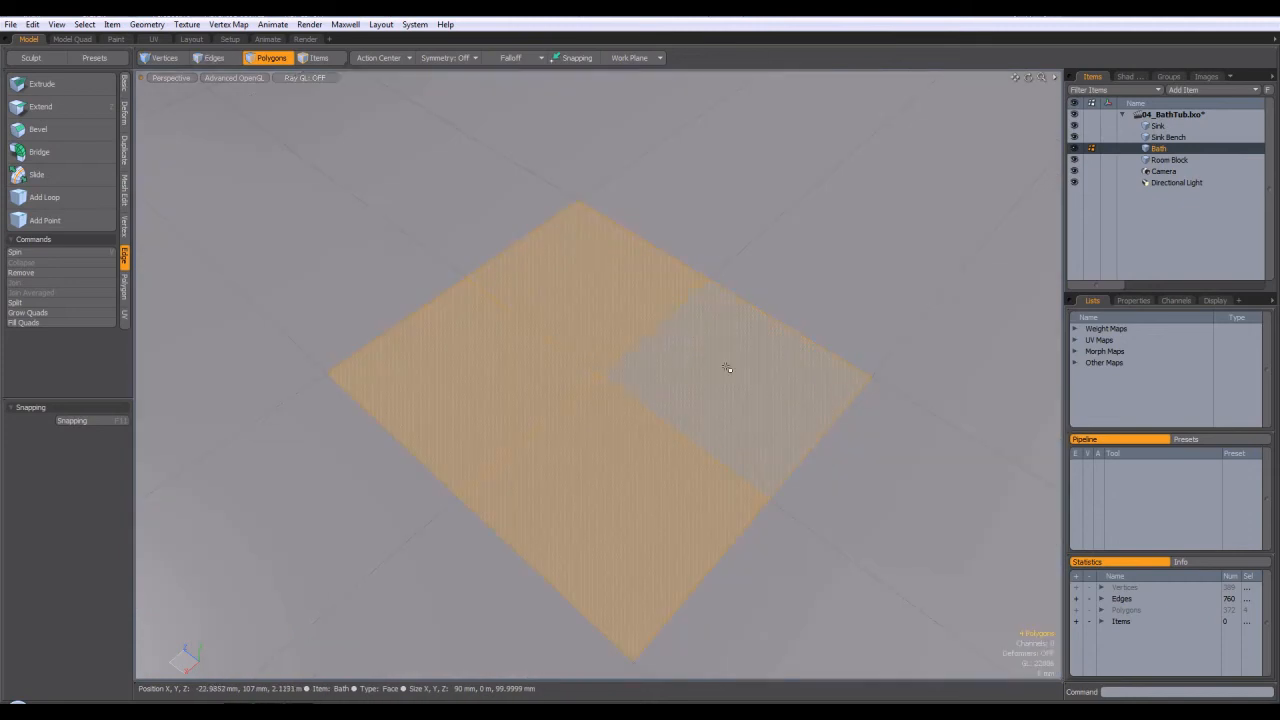
scroll(797, 394, "down", 3)
left_click_drag(789, 389, 806, 366, "alt")
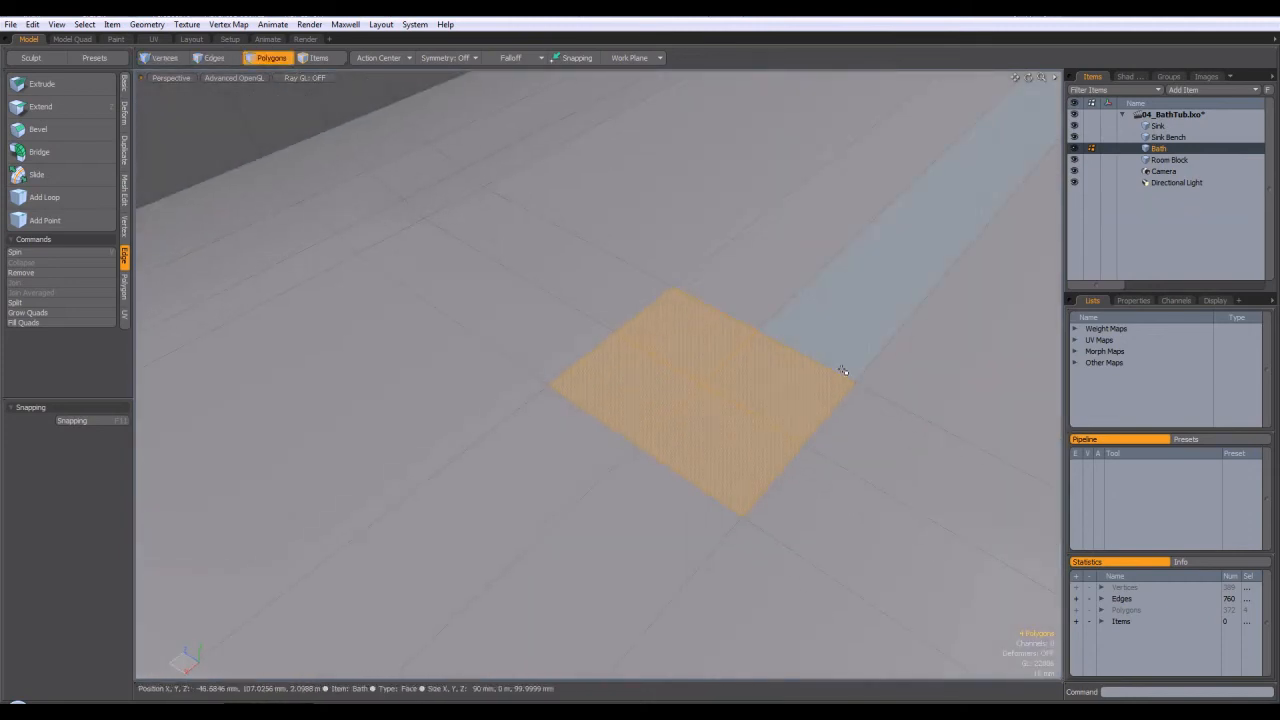
key("shift+a")
scroll(877, 391, "down", 2)
Bevel the four floor polygons into a drain hole: inset about 1.8 mm, sink about 3.4 mm, extend much deeper, and inset the bottom about 2.7 mm.
key("b")
left_click(796, 304)
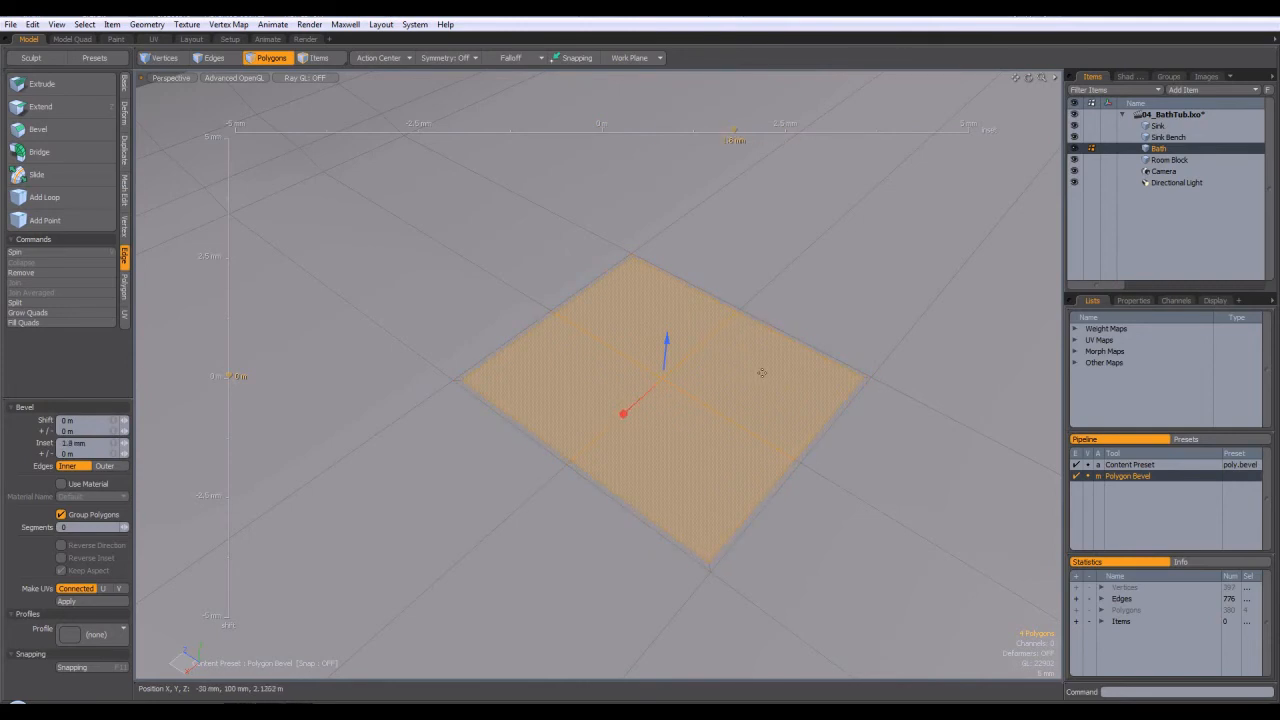
left_click_drag(631, 414, 711, 410)
left_click_drag(666, 346, 666, 400)
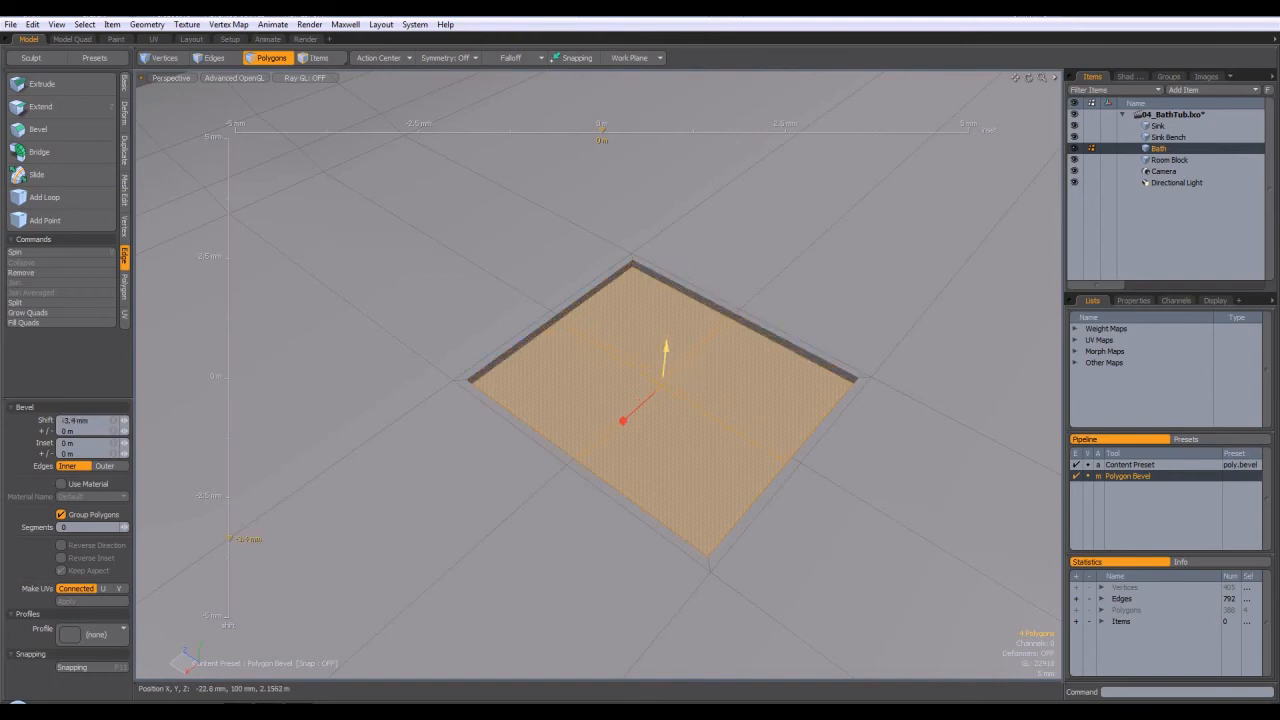
left_click_drag(673, 356, 648, 520)
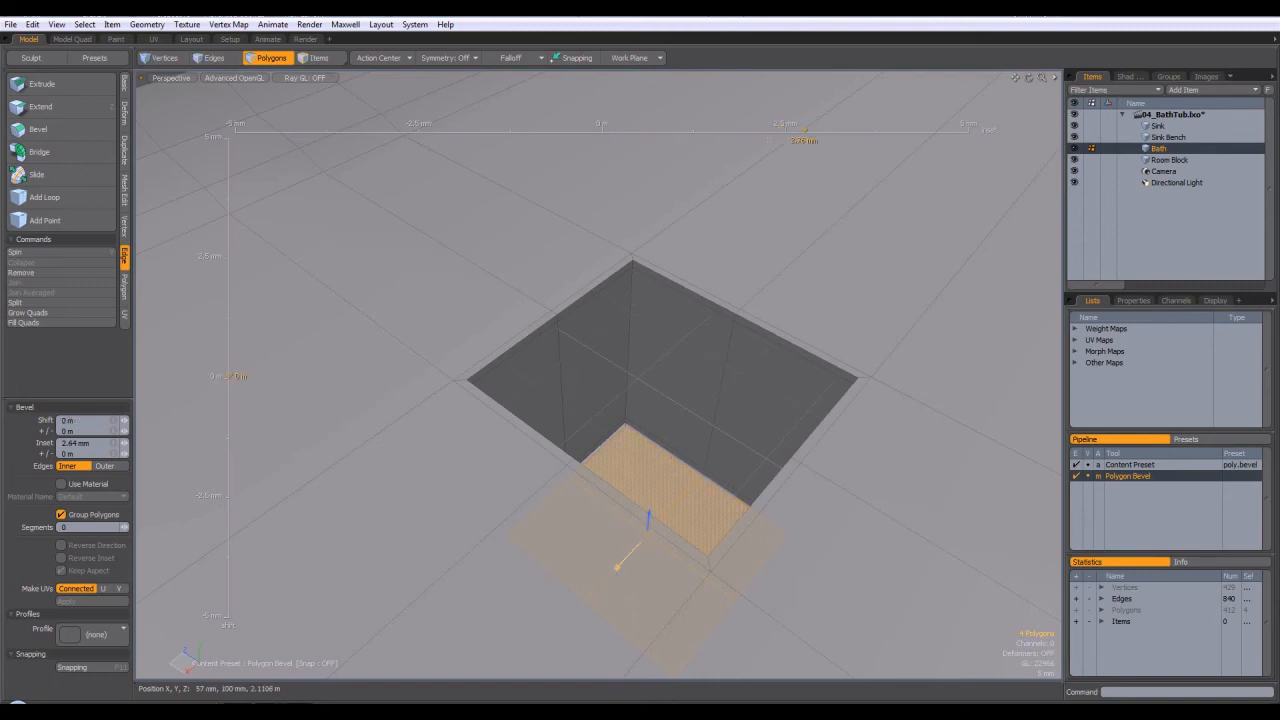
key("space")
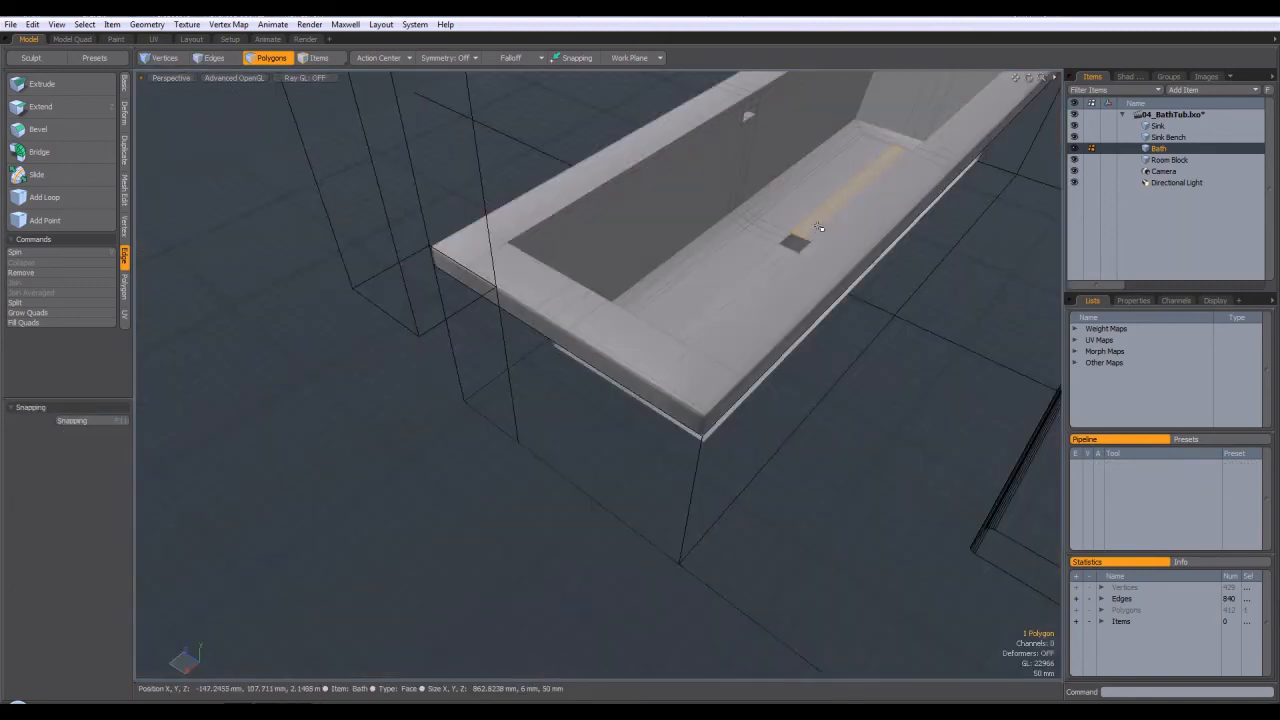
Clear the polygon selection, switch on subdivision for the bath, and inspect the overflow and drain holes and the finished tub beside the sink.
scroll(755, 123, "up", 3)
left_click(800, 127)
left_click_drag(857, 123, 797, 131, "alt")
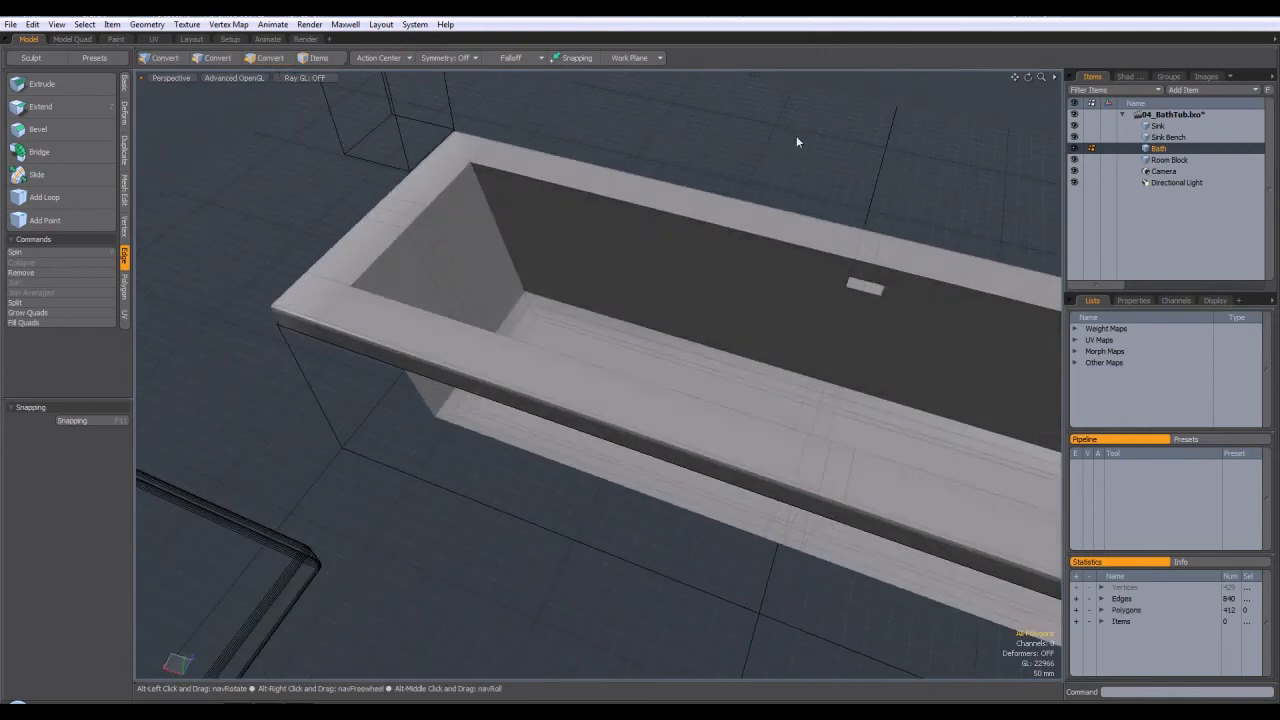
key("Tab")
left_click_drag(987, 304, 907, 300, "alt")
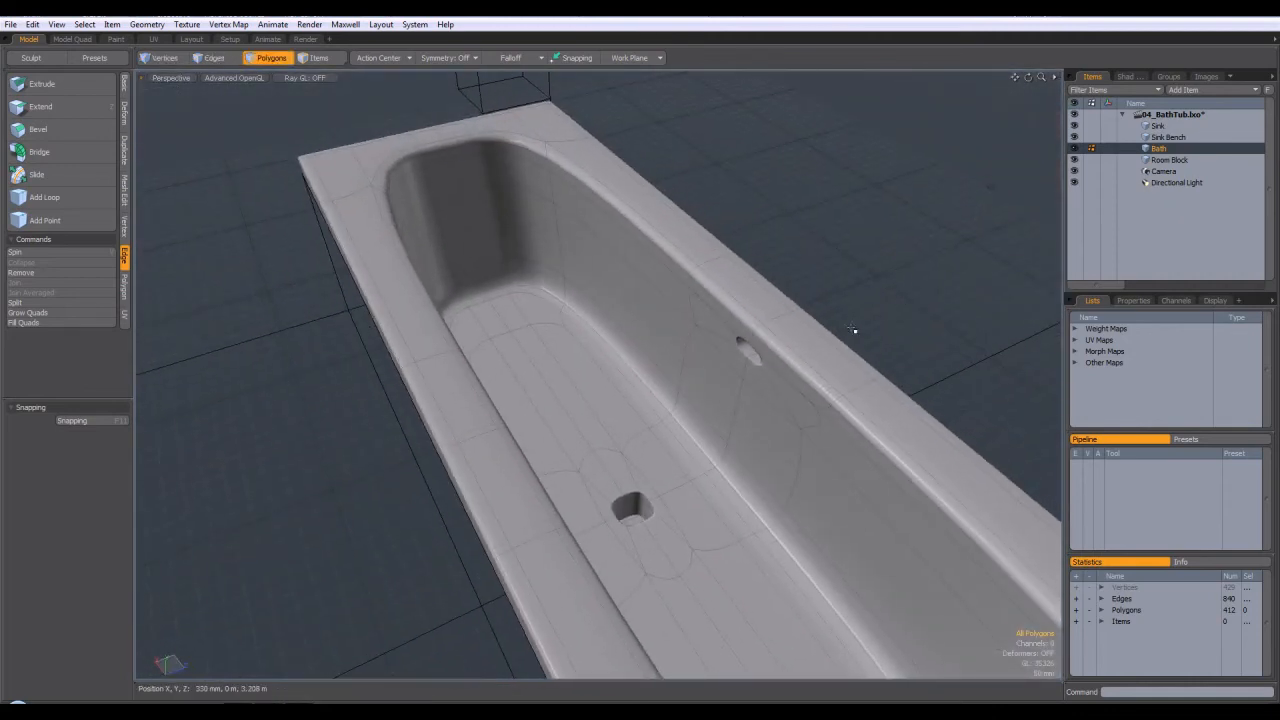
left_click_drag(638, 318, 716, 278, "alt")
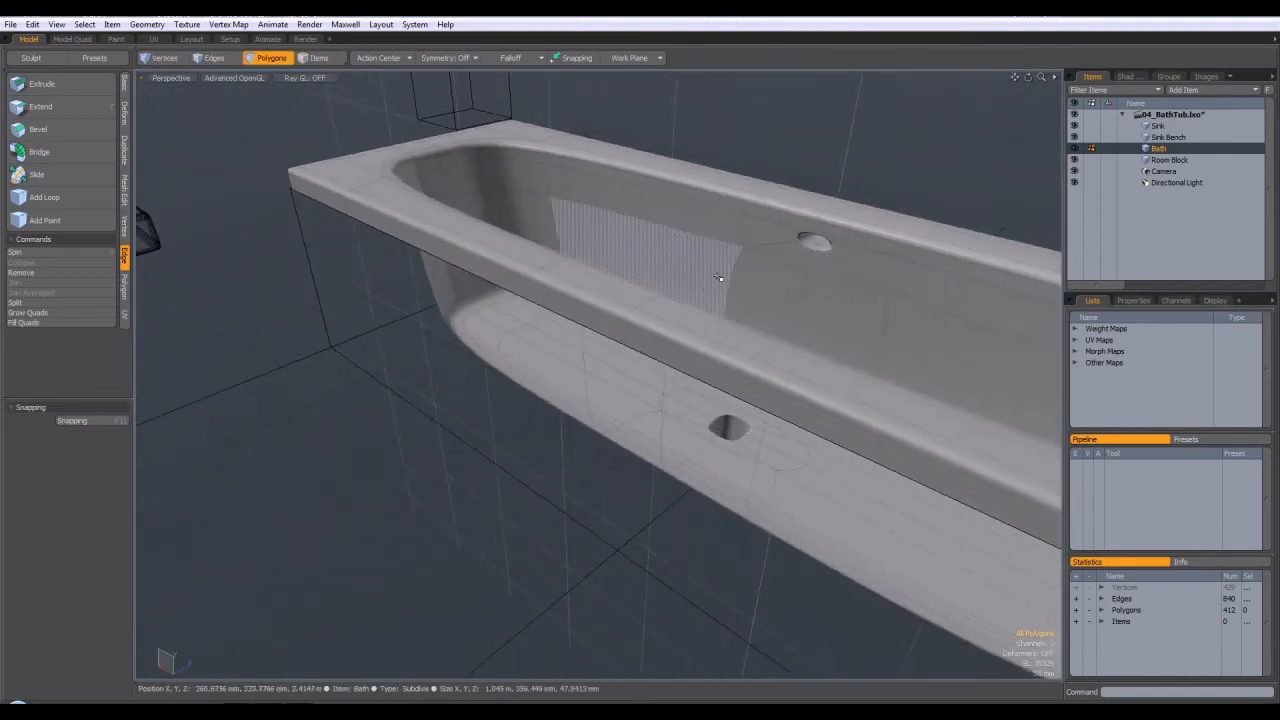
scroll(725, 320, "down", 5)
left_click_drag(740, 378, 955, 252, "alt")
left_click_drag(937, 209, 902, 346, "alt")
left_click_drag(876, 333, 934, 337, "alt")
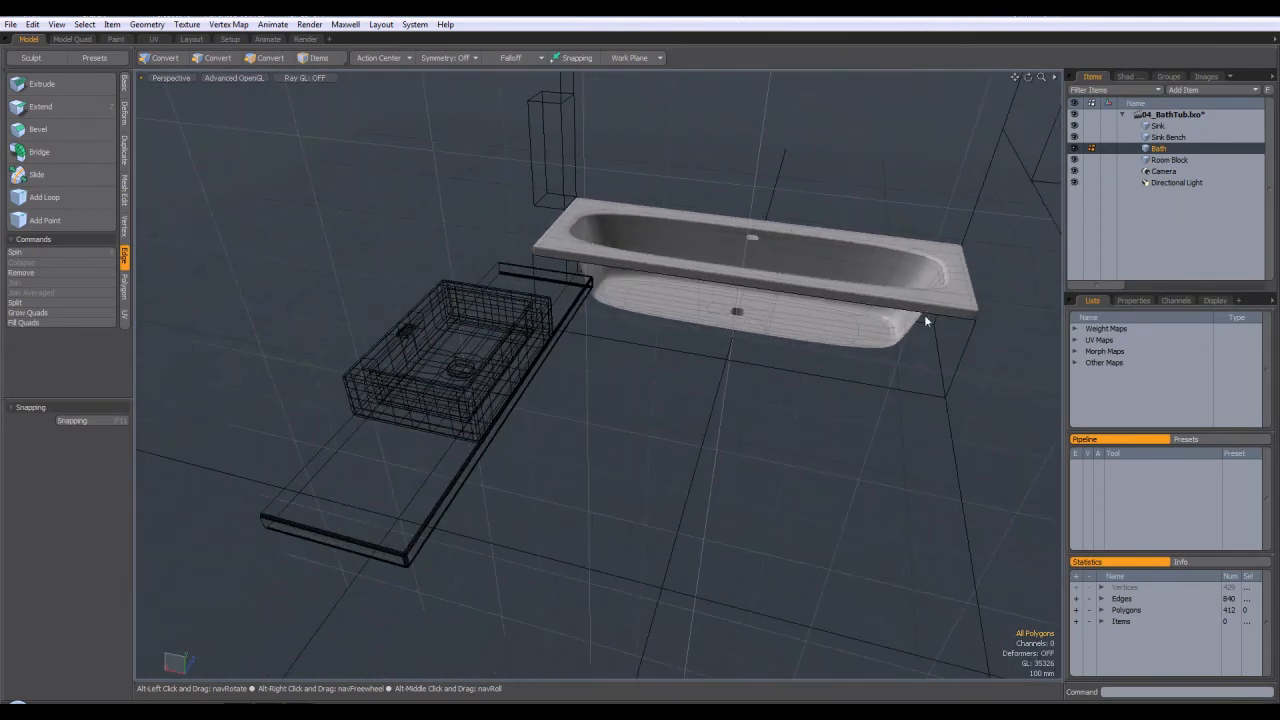